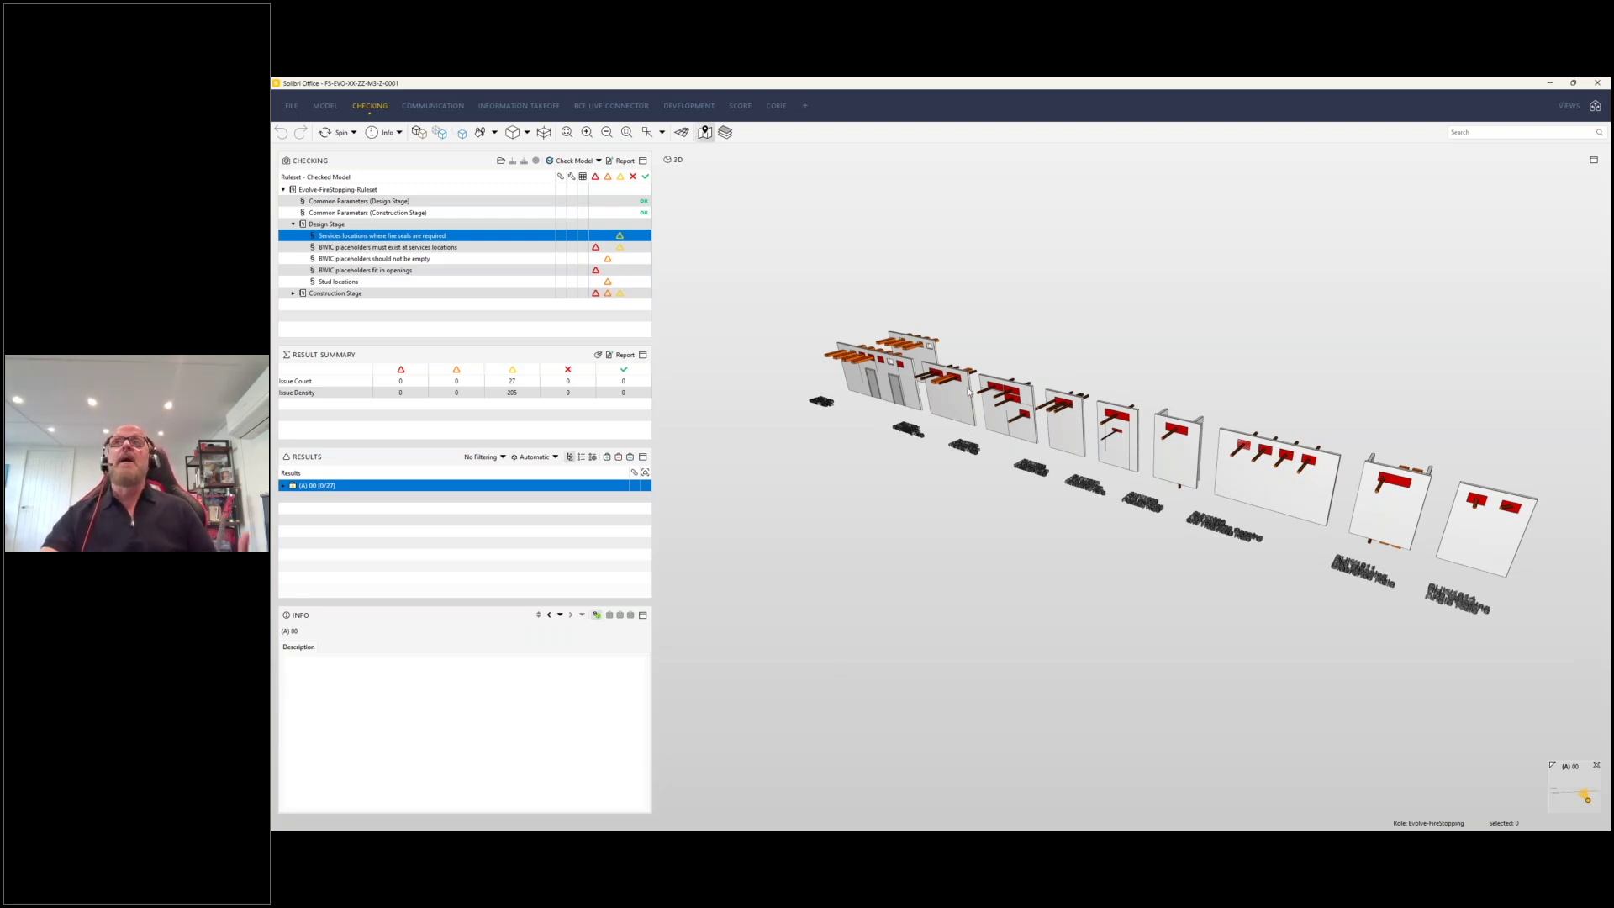
Examine the service penetrations and red BWIC placeholders in the first walls of the 3D model.
scroll(883, 364, up, 10)
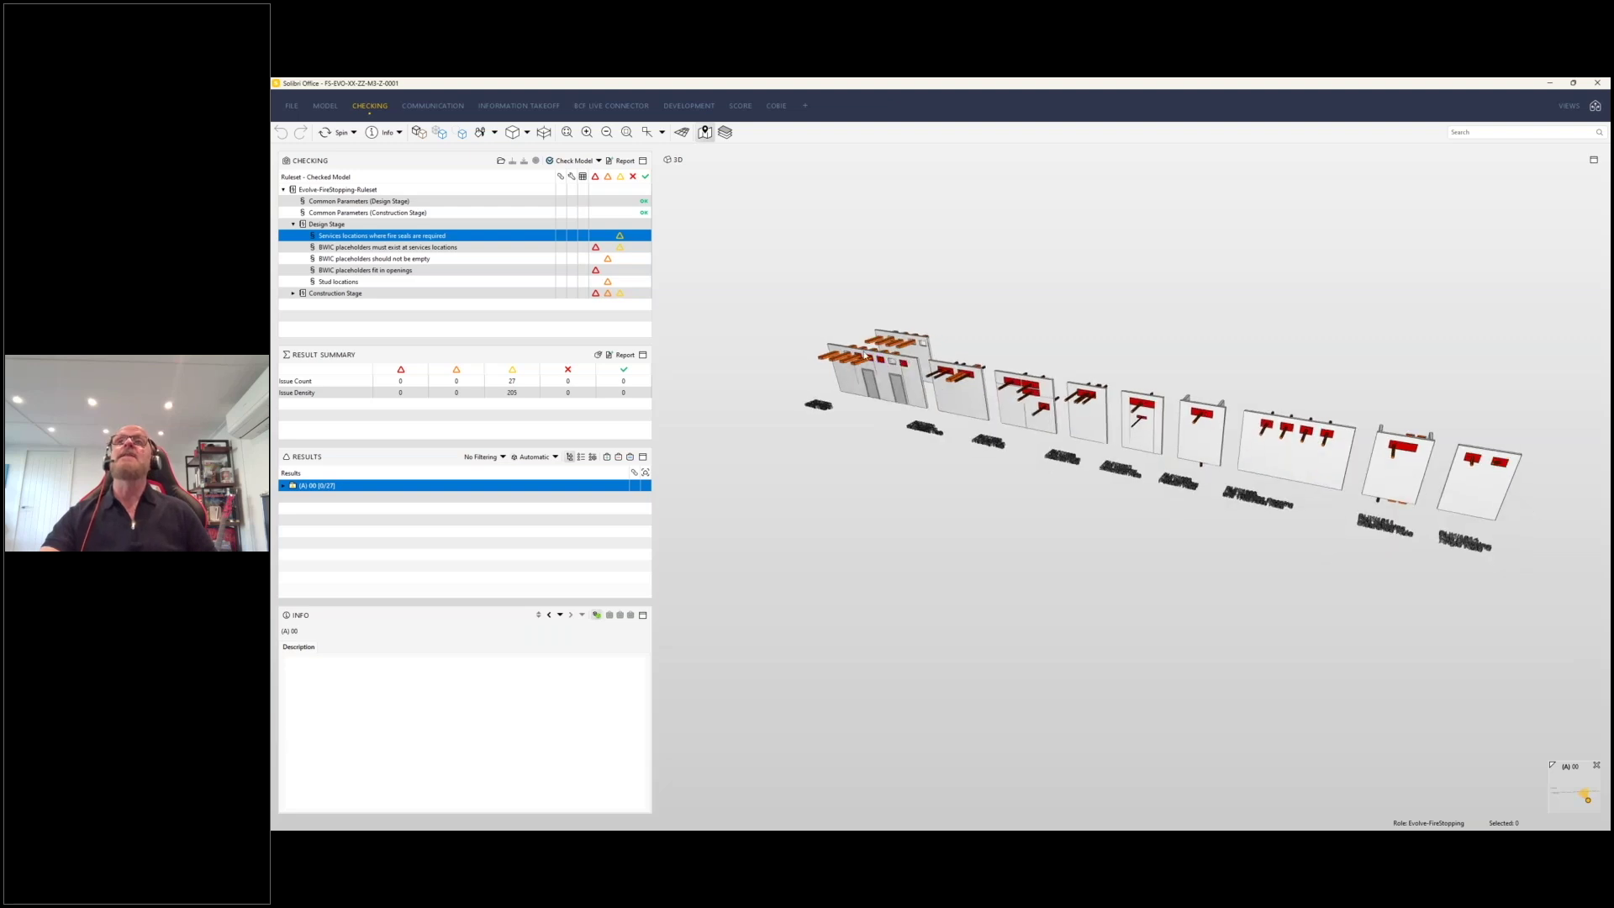
scroll(880, 363, up, 3)
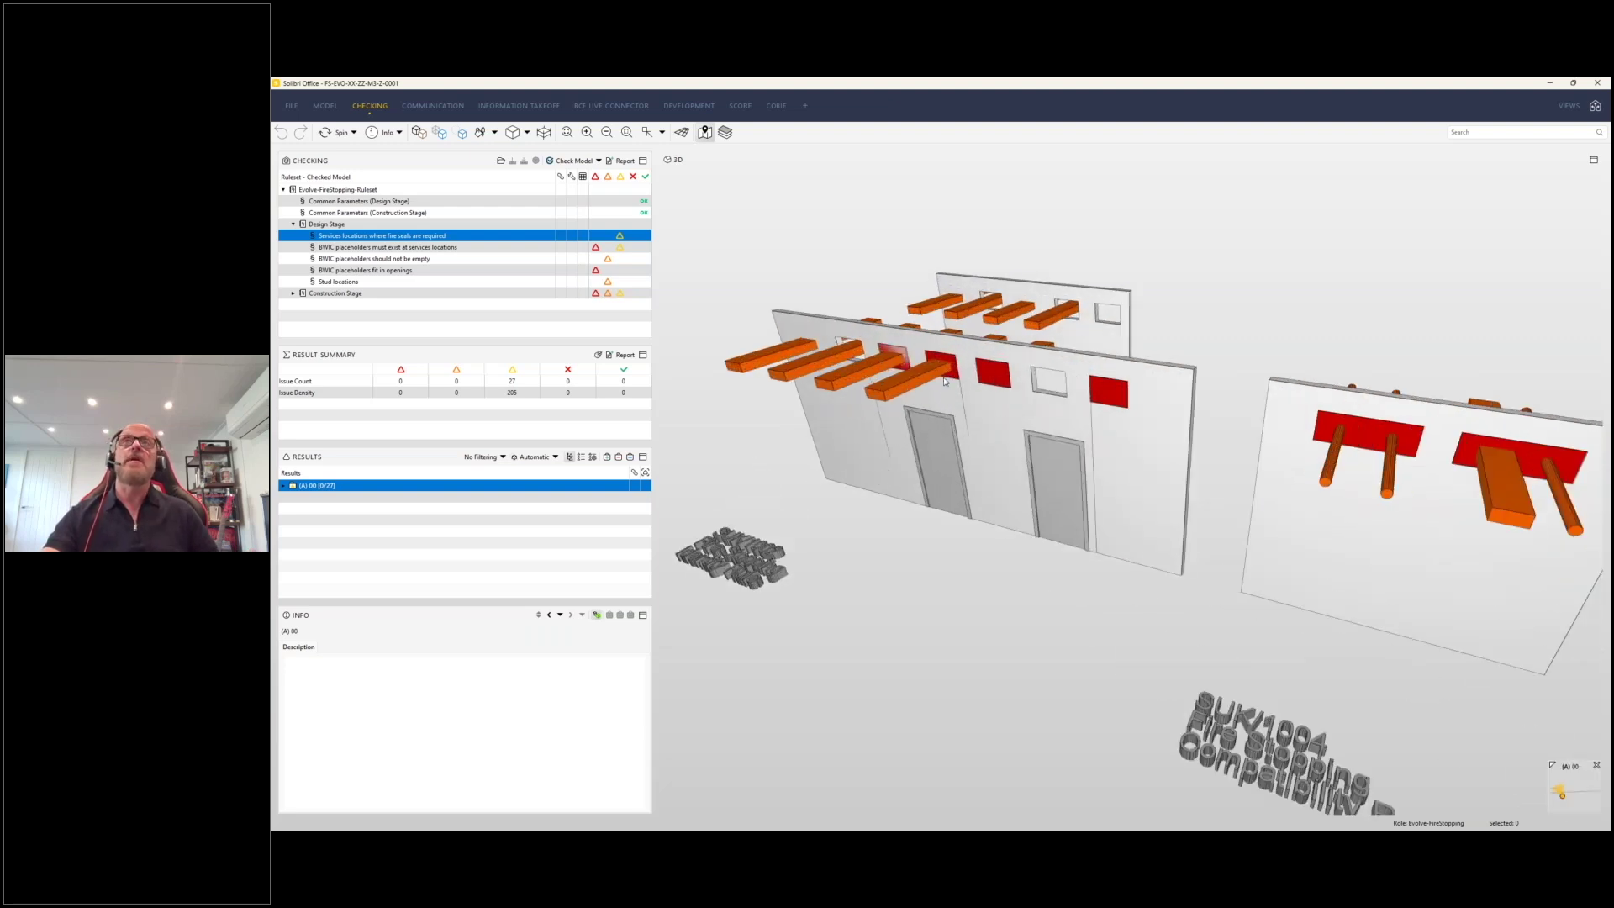
mouse_move(944, 380)
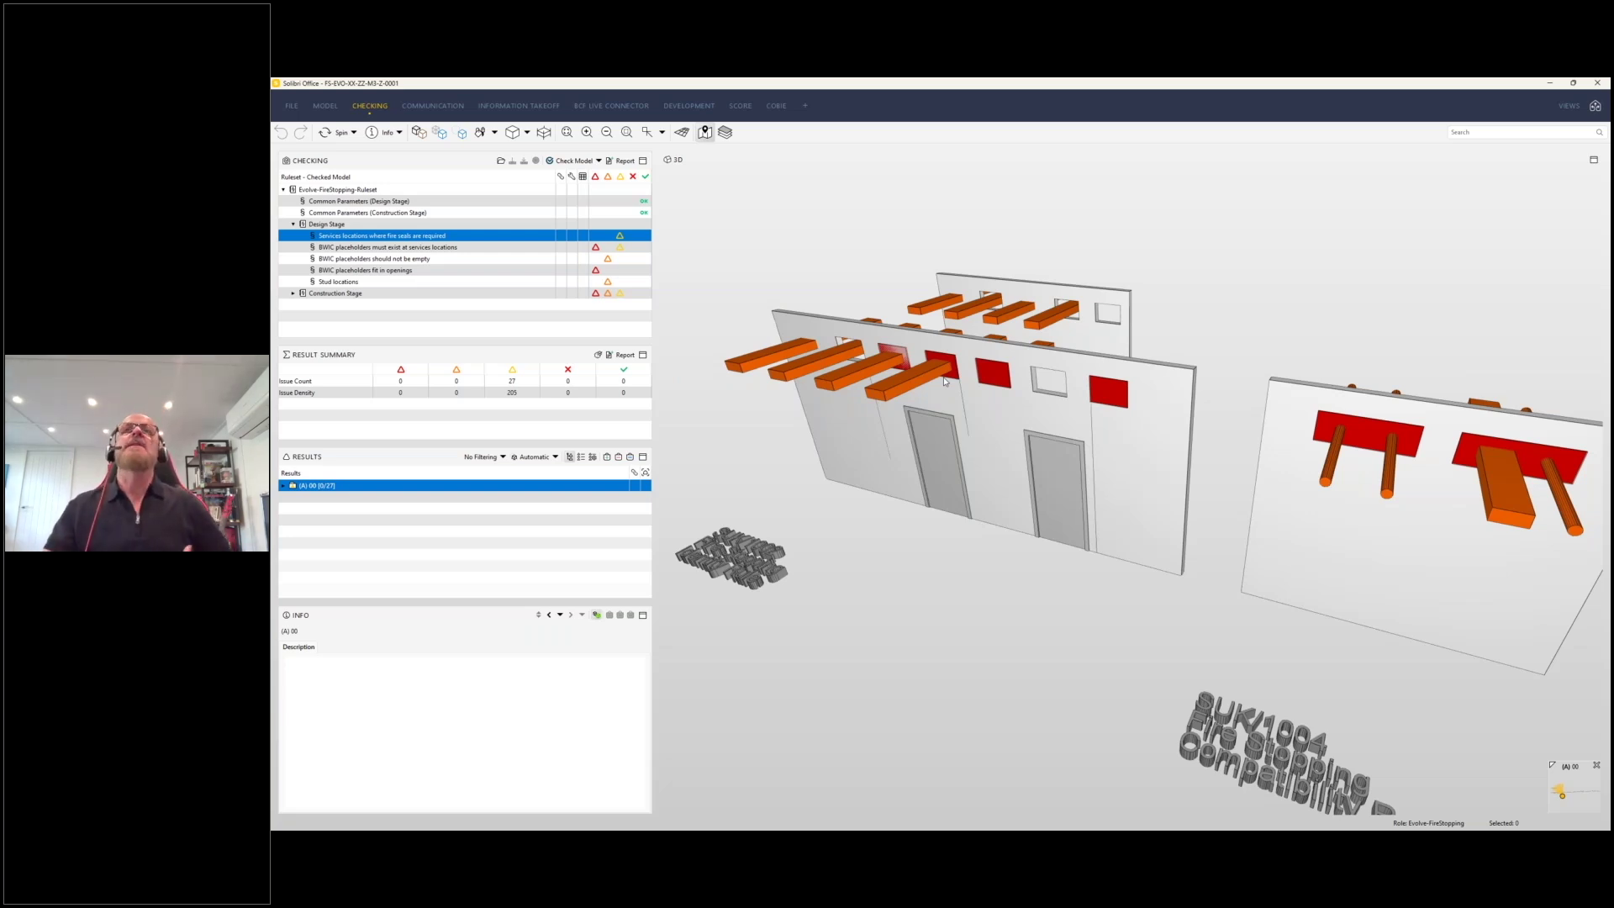
mouse_move(938, 342)
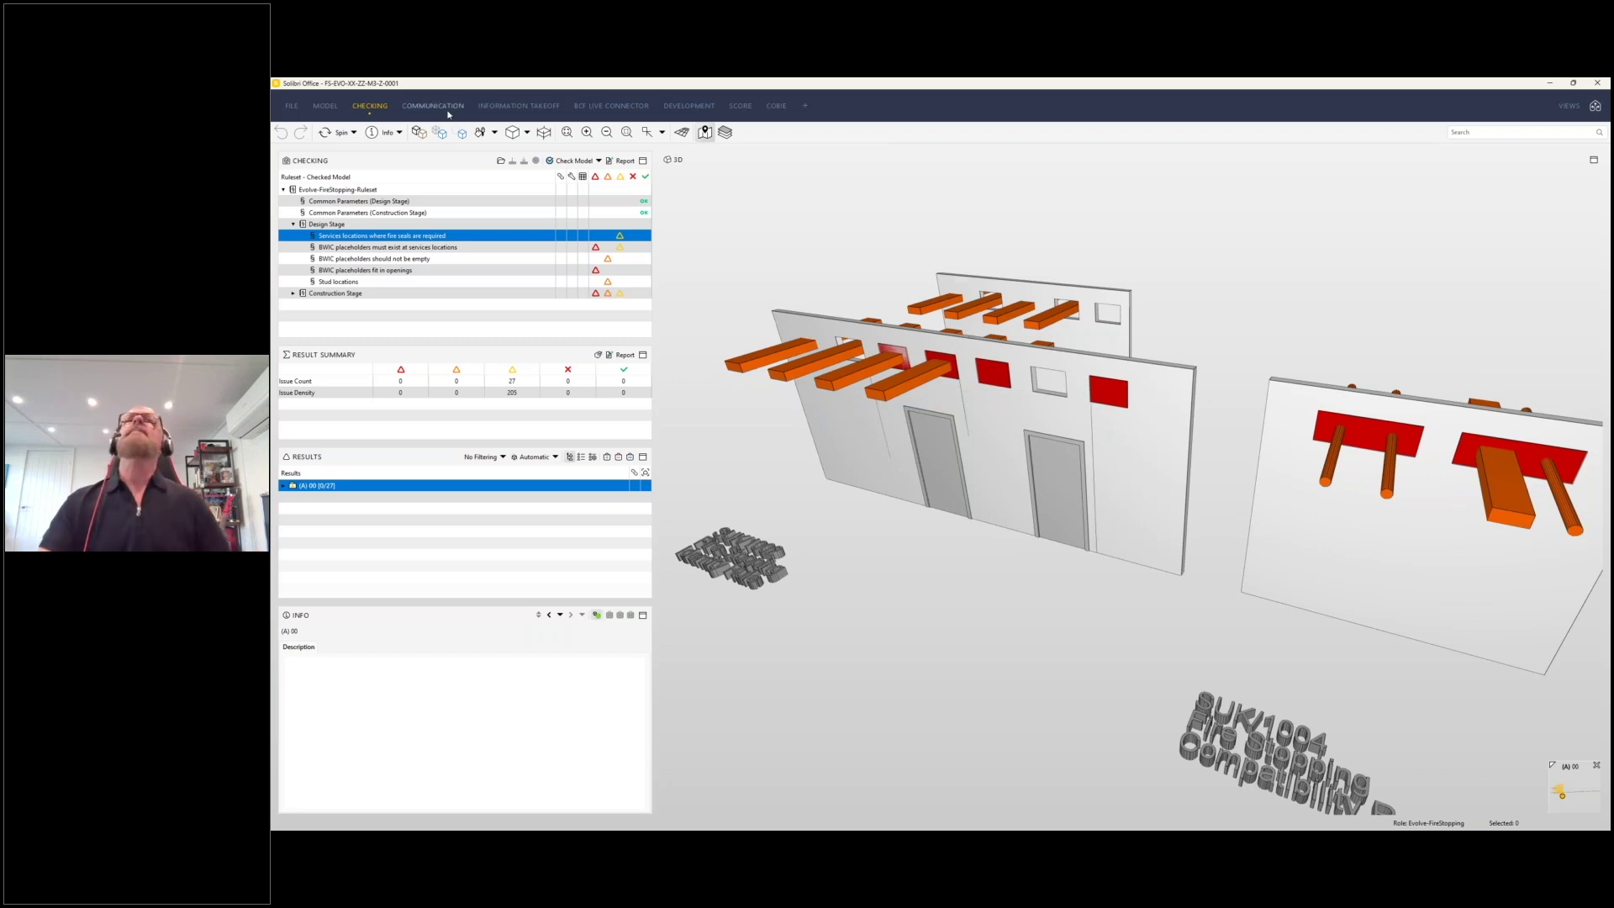
Review the classification rules of Fire Stopping Rules - BWIC within the FireStopping group of the Information Takeoff classifications.
click(543, 109)
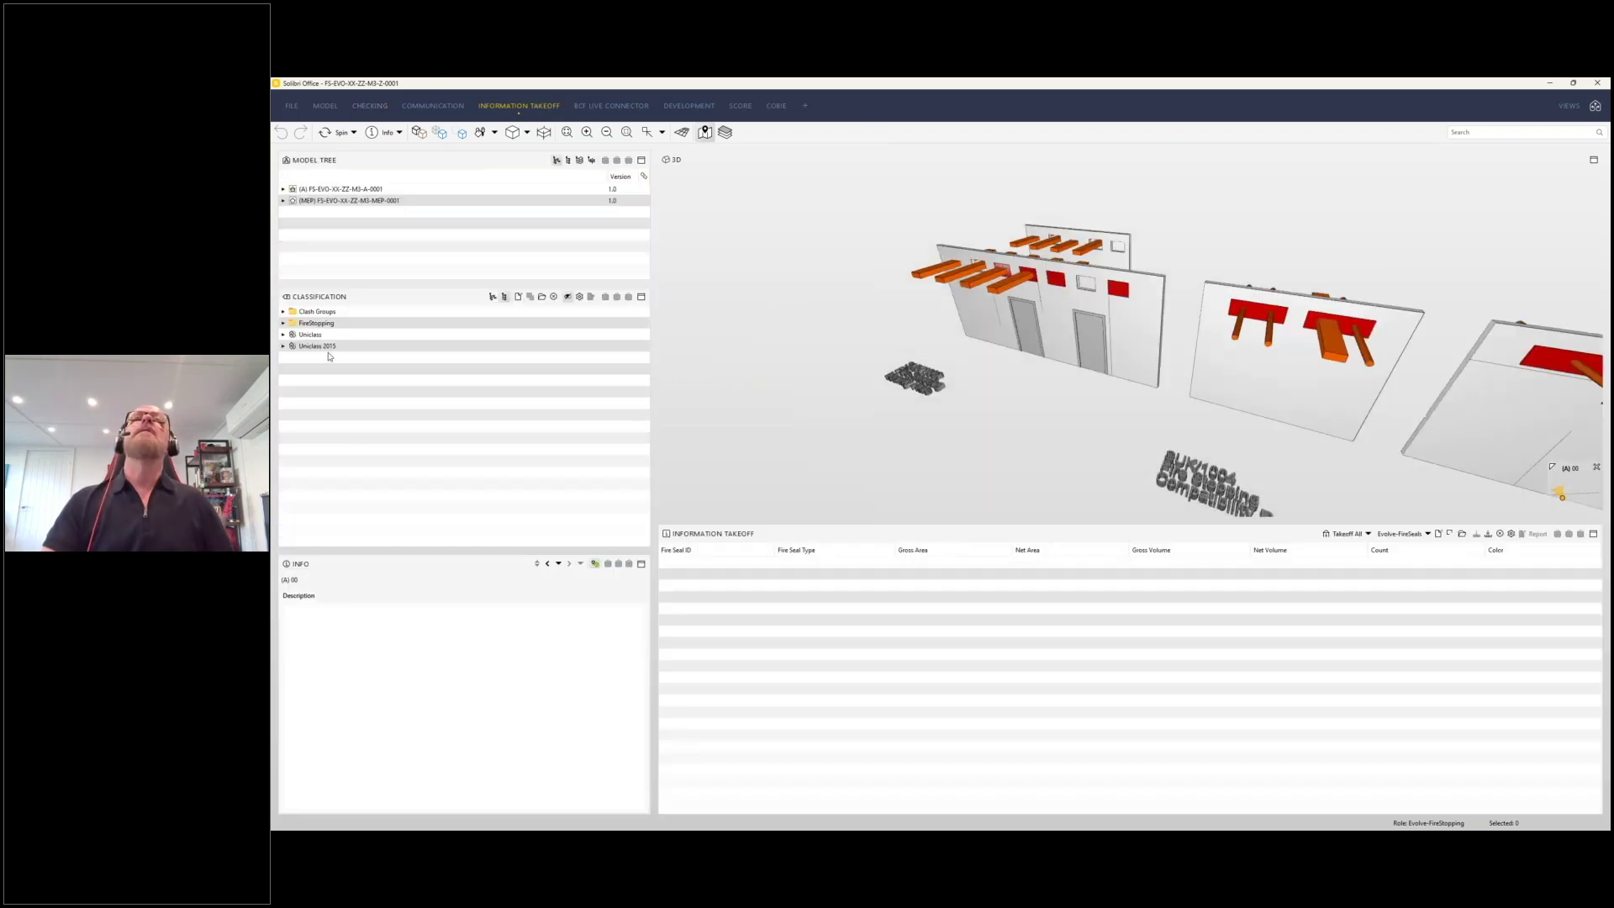
click(283, 323)
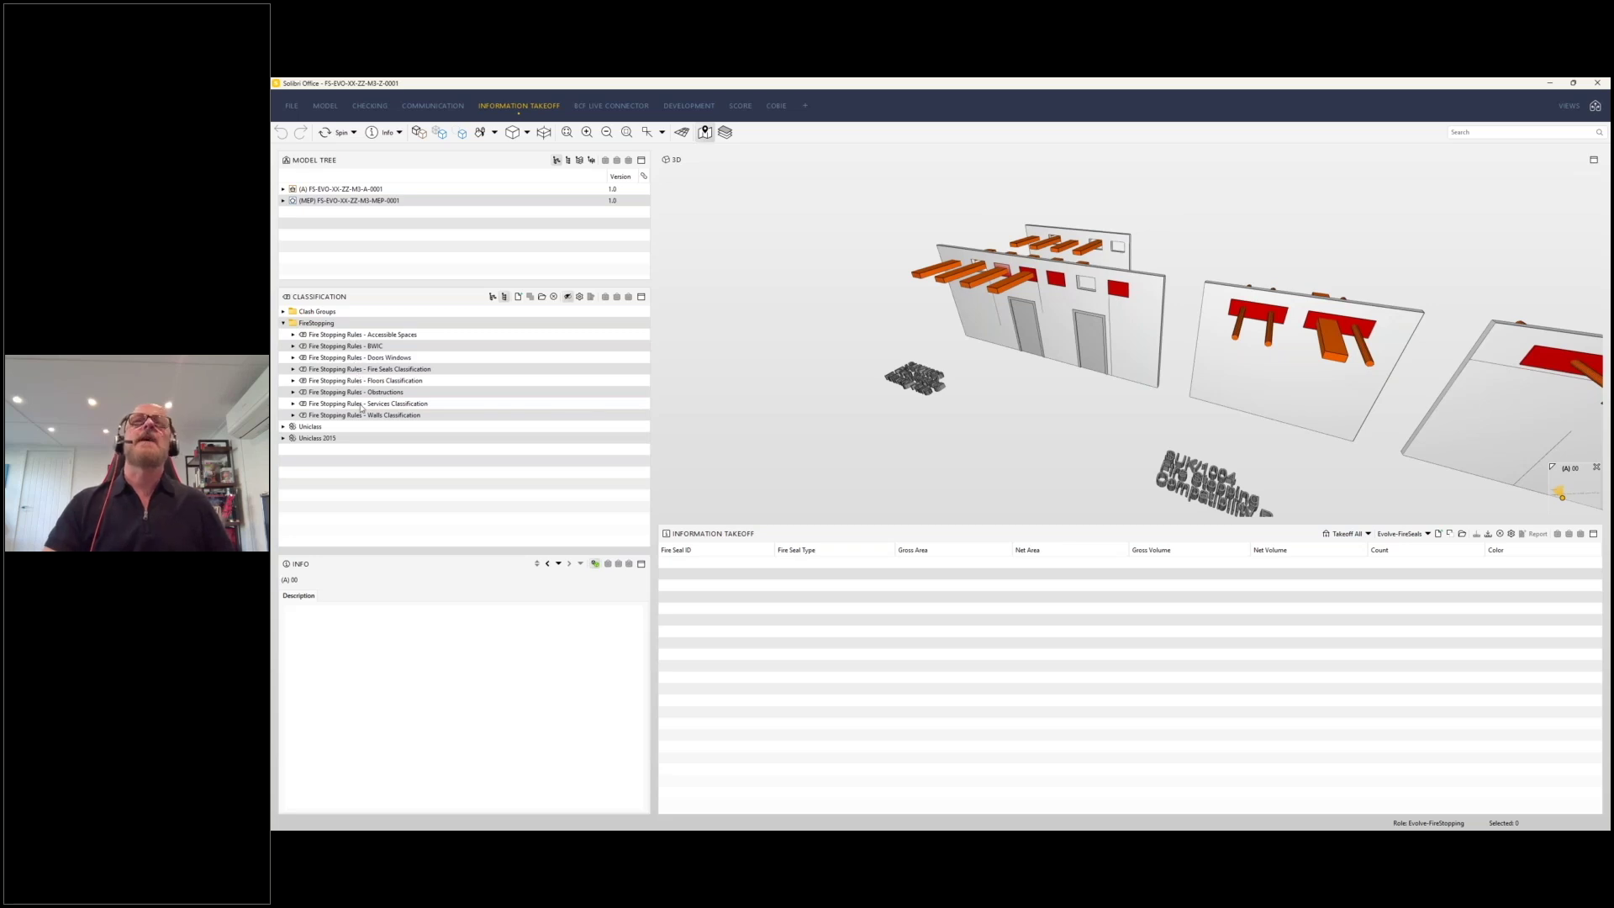
right_click(359, 348)
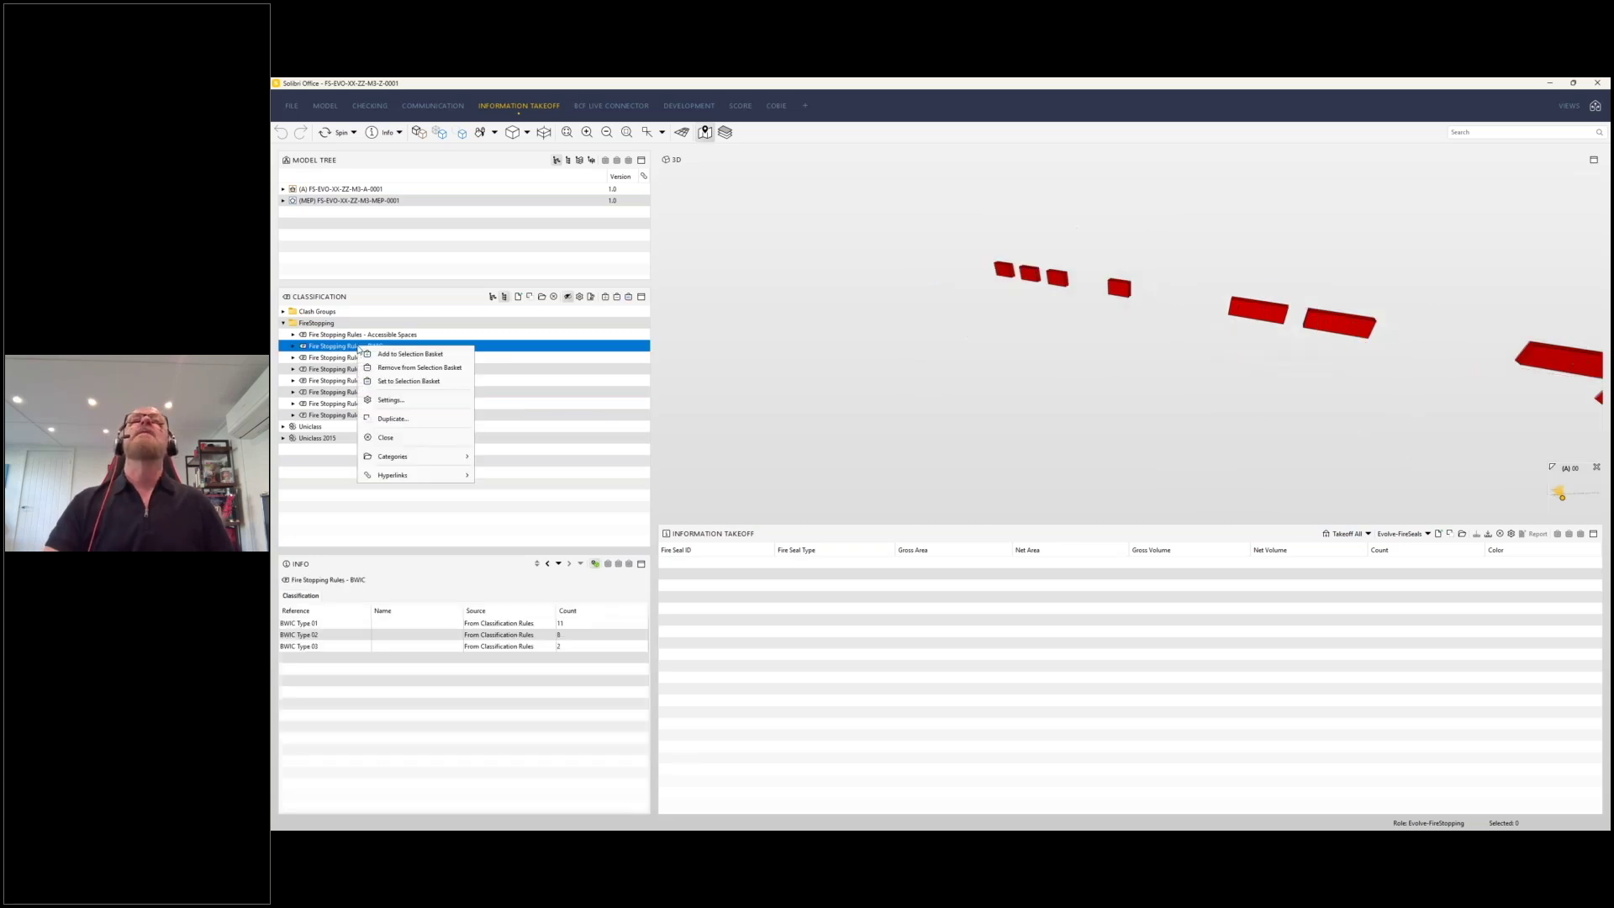
click(389, 401)
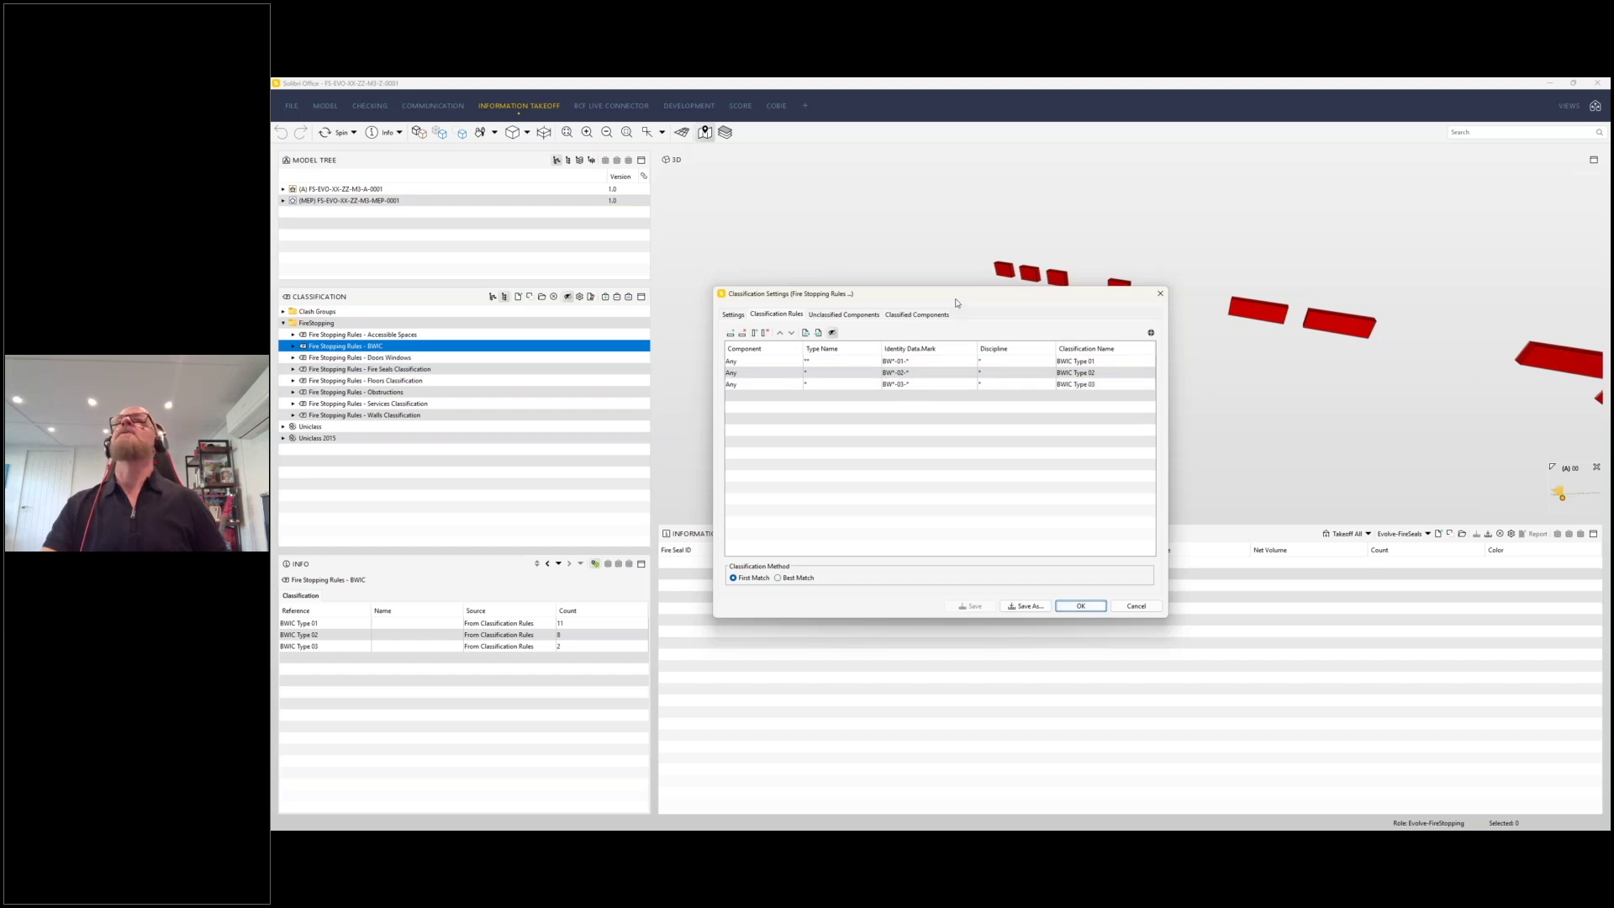
drag(959, 303, 954, 347)
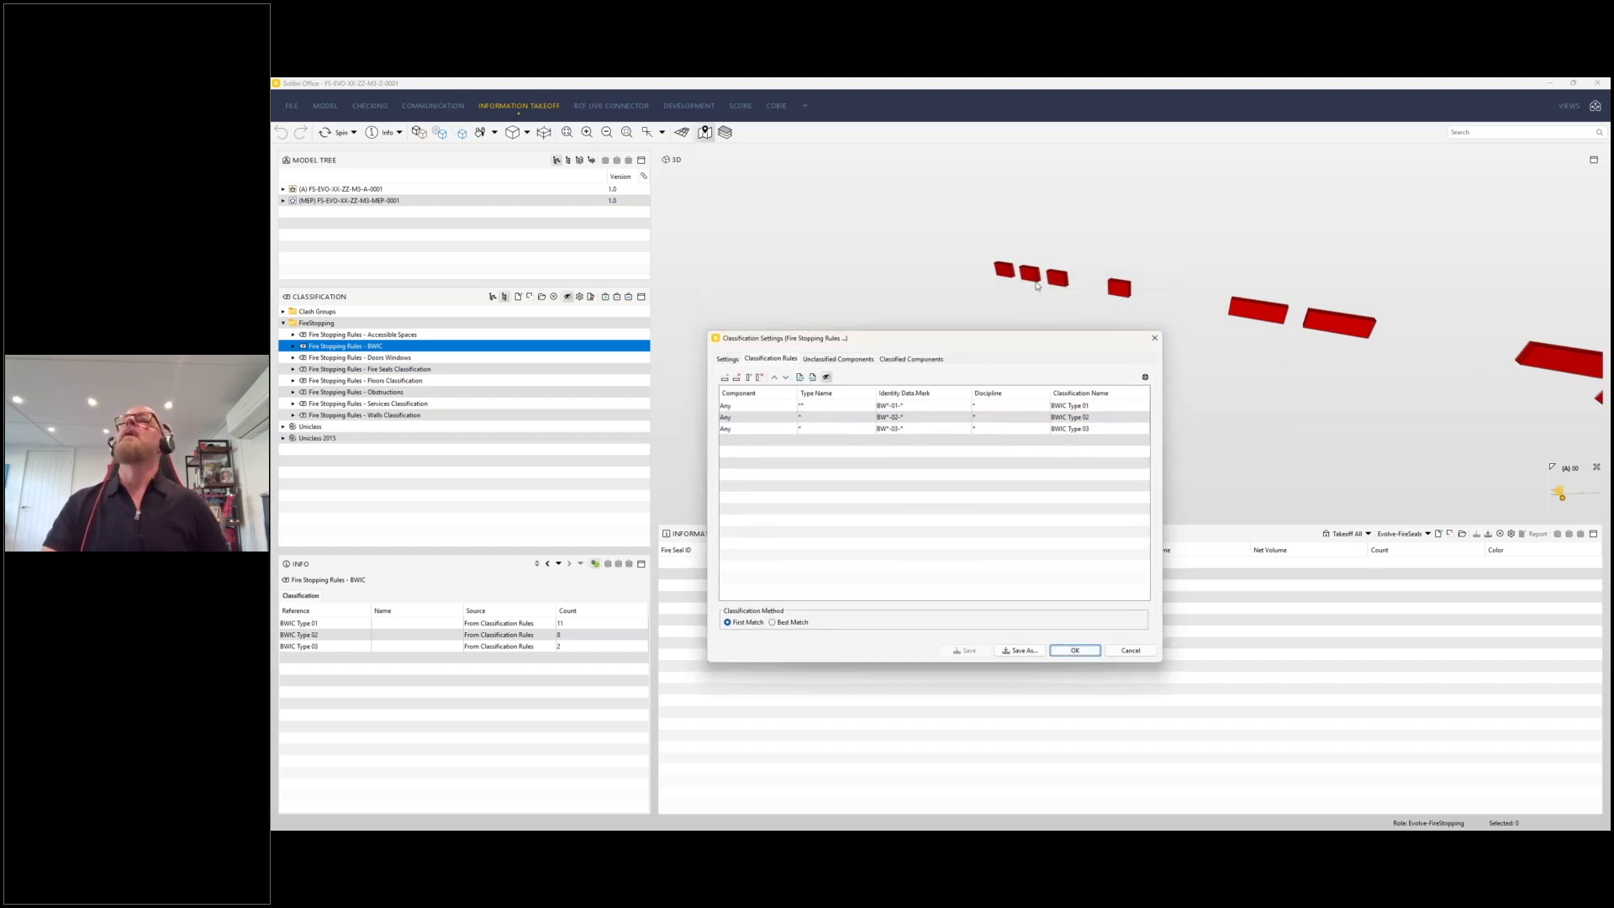
drag(1097, 302, 1019, 245)
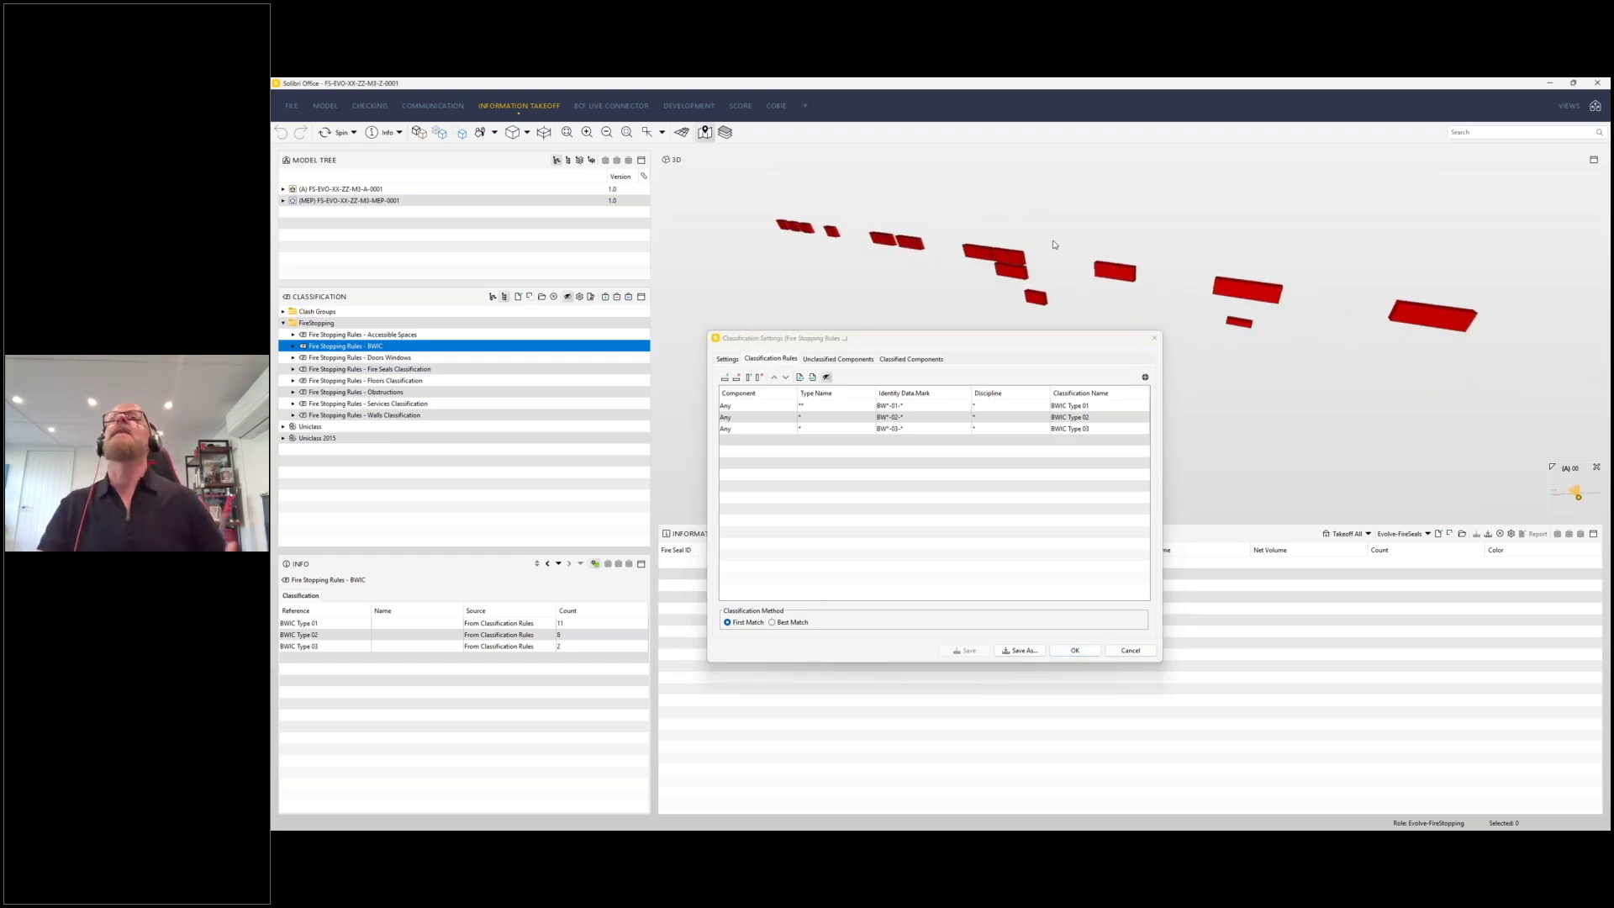
click(395, 371)
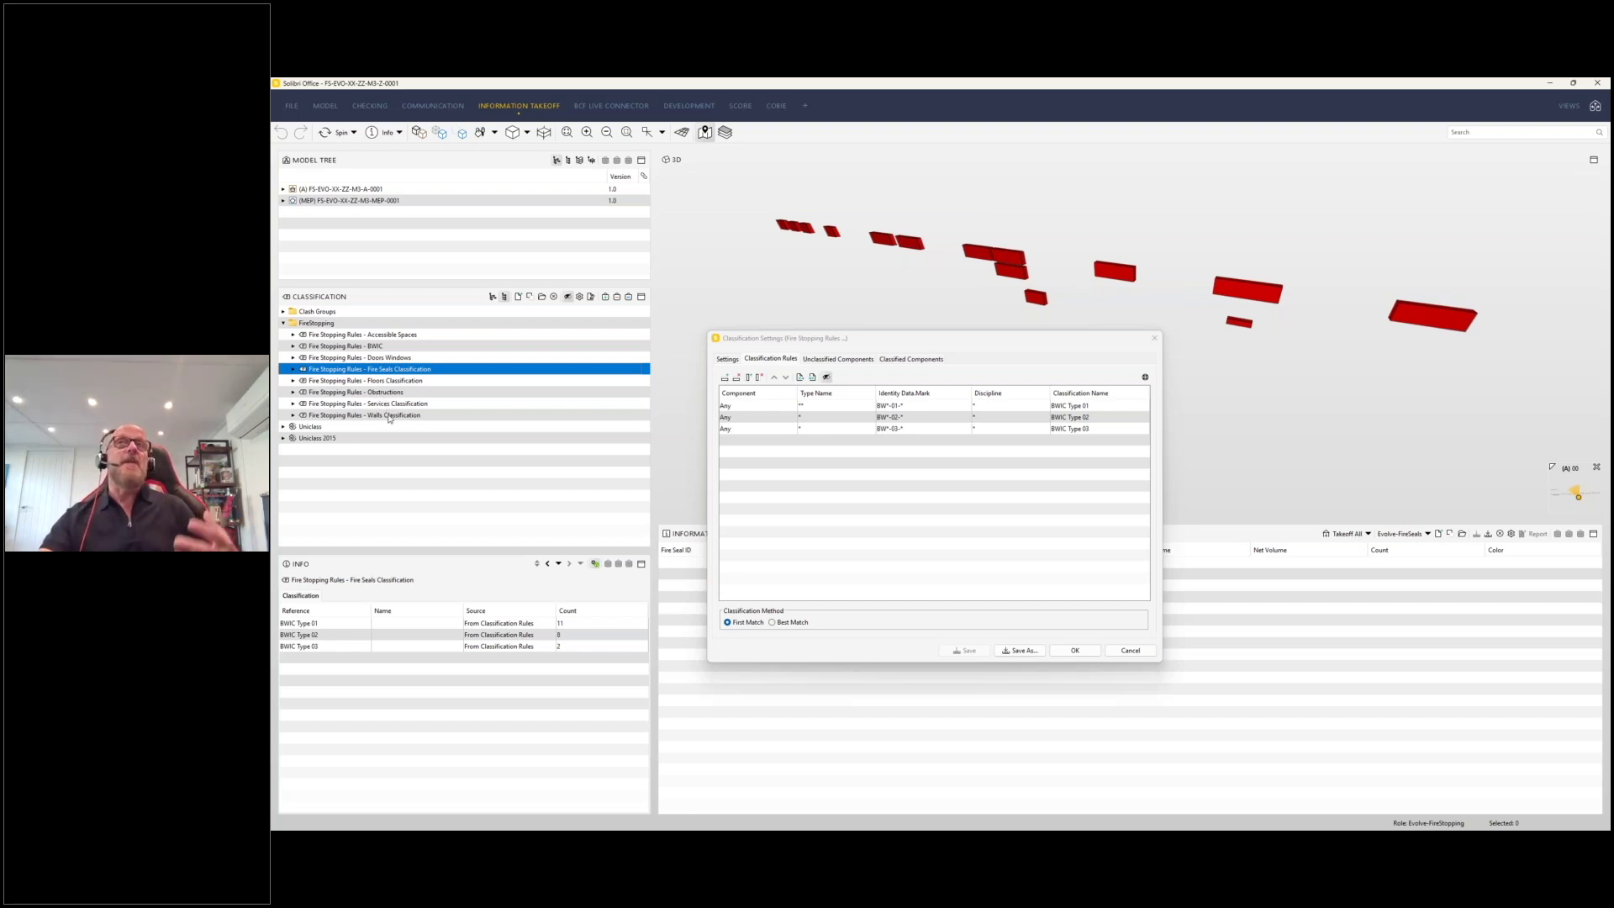
click(1155, 339)
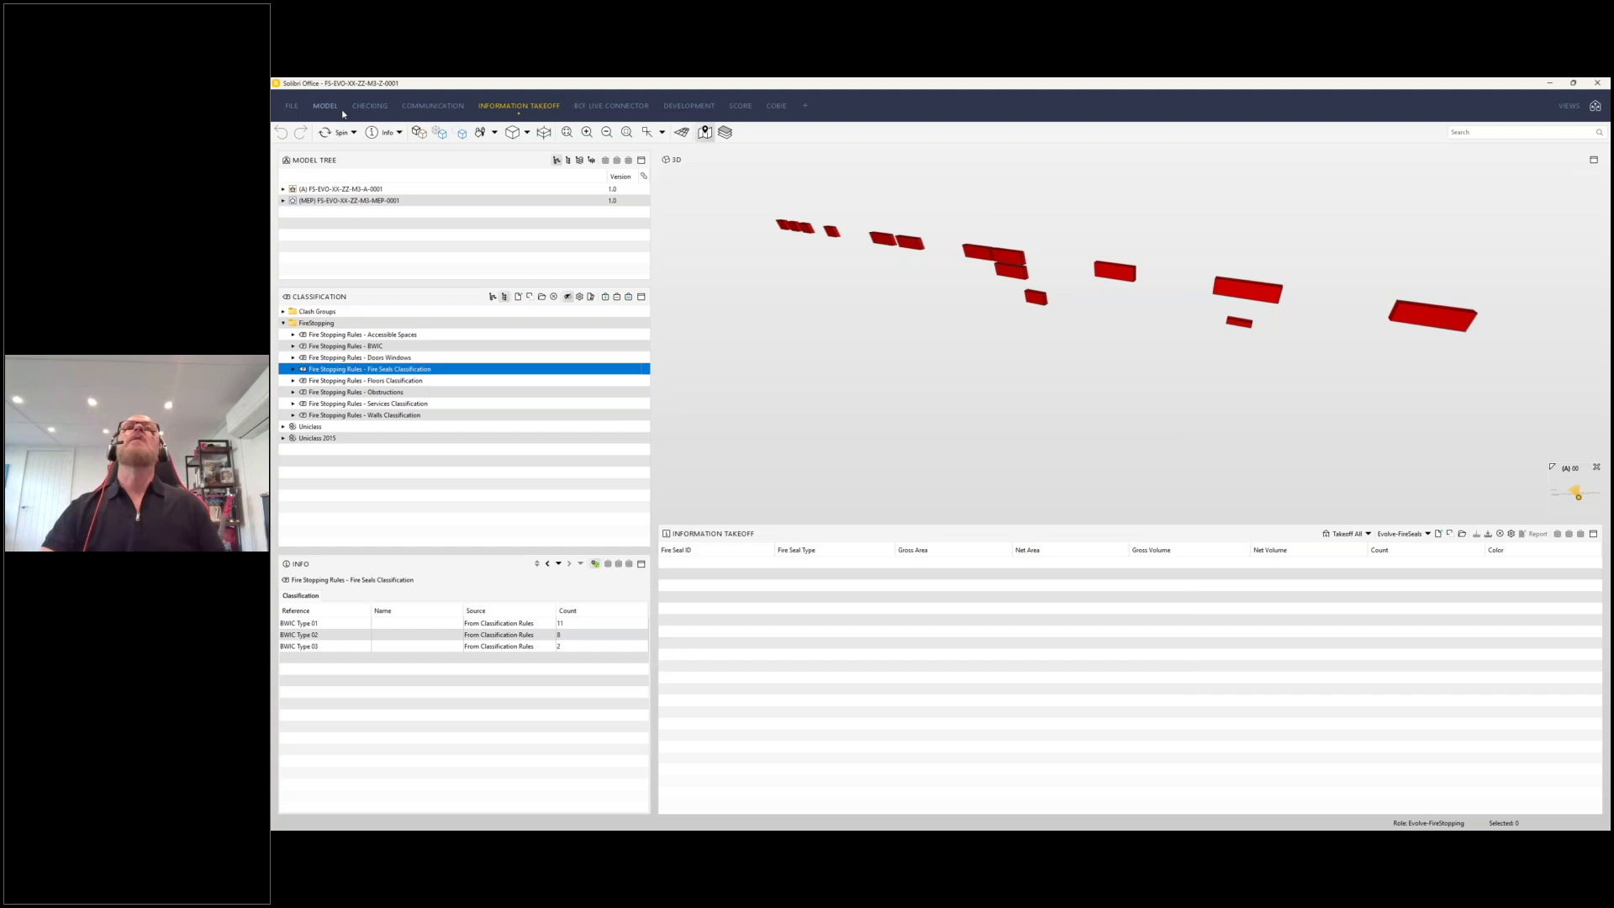
Return to Checking and open the rule parameters of Common Parameters (Design Stage) in the Evolve-FireStopping-Ruleset.
click(369, 106)
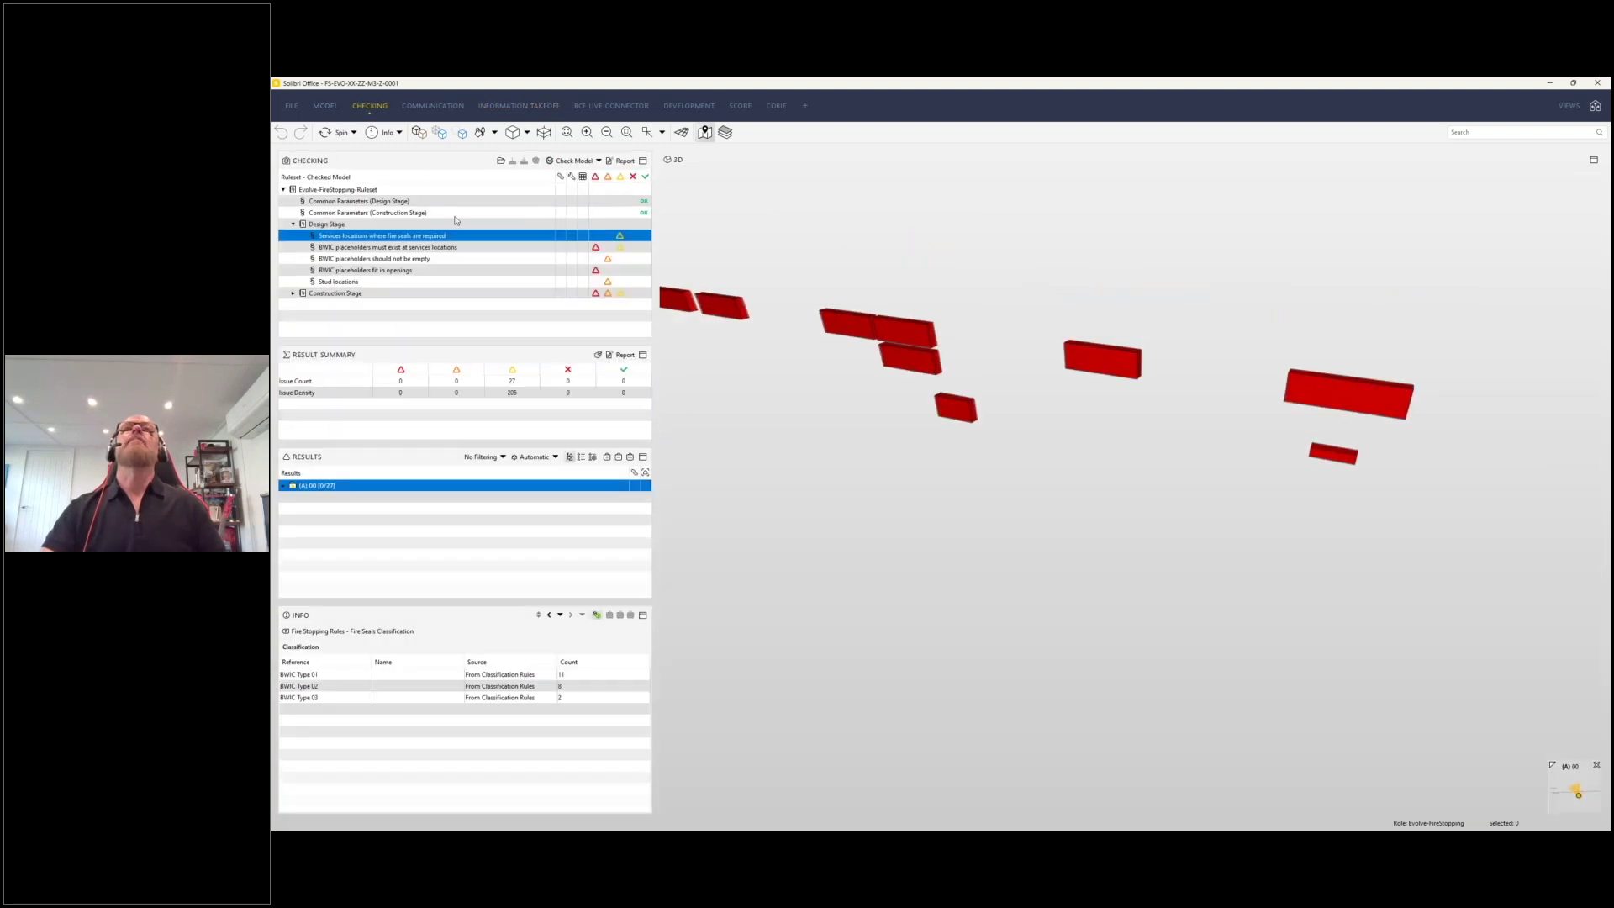
click(293, 226)
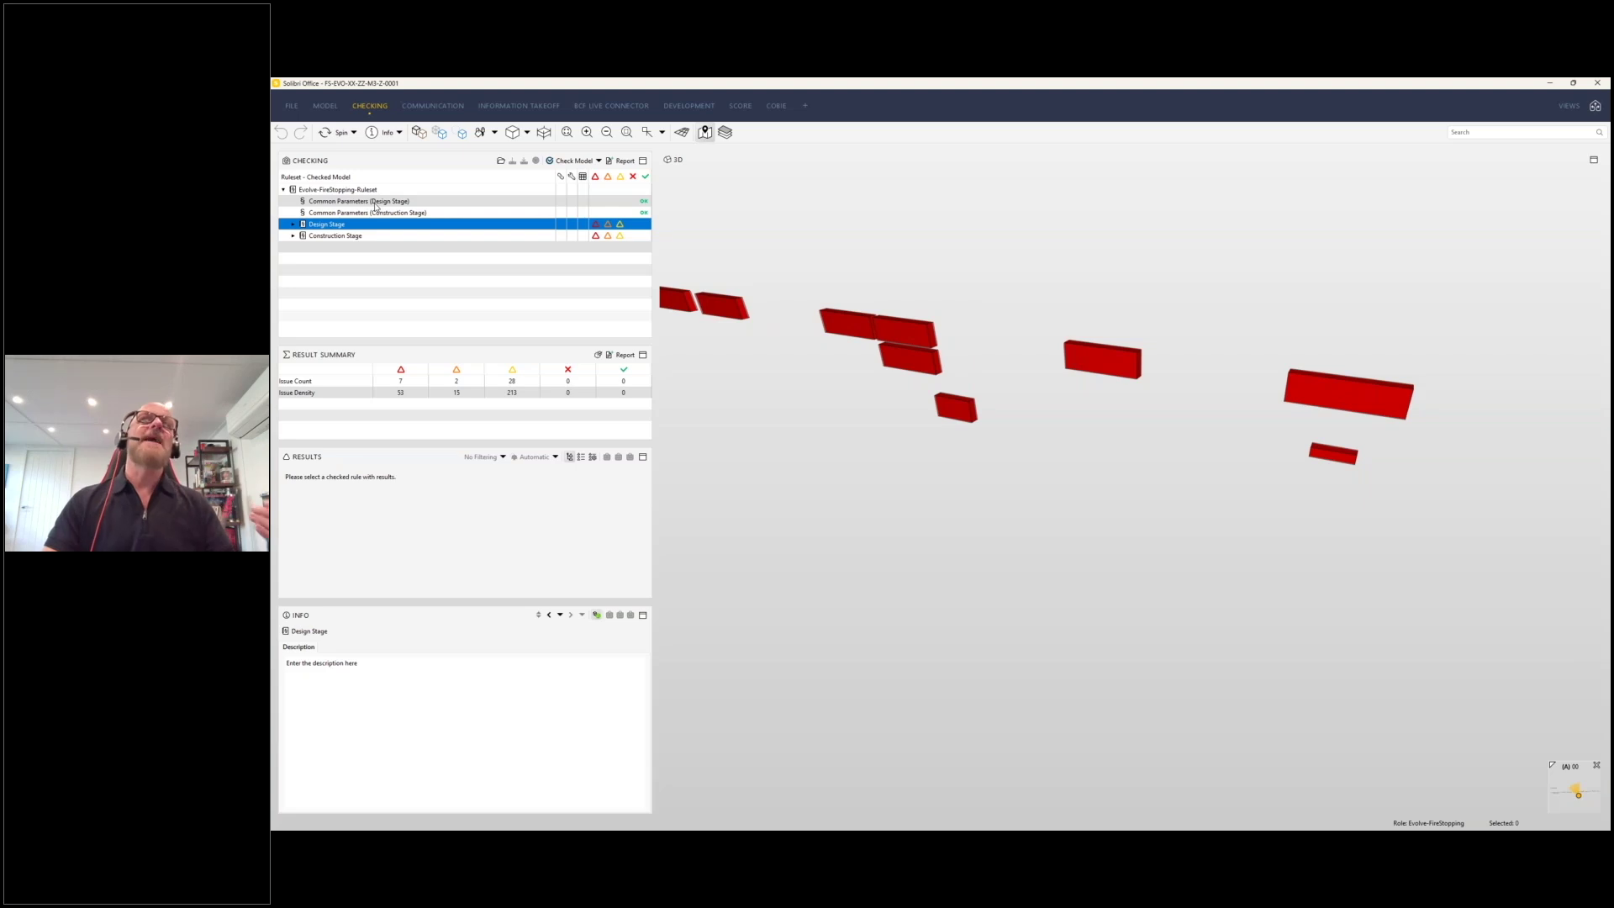
click(293, 224)
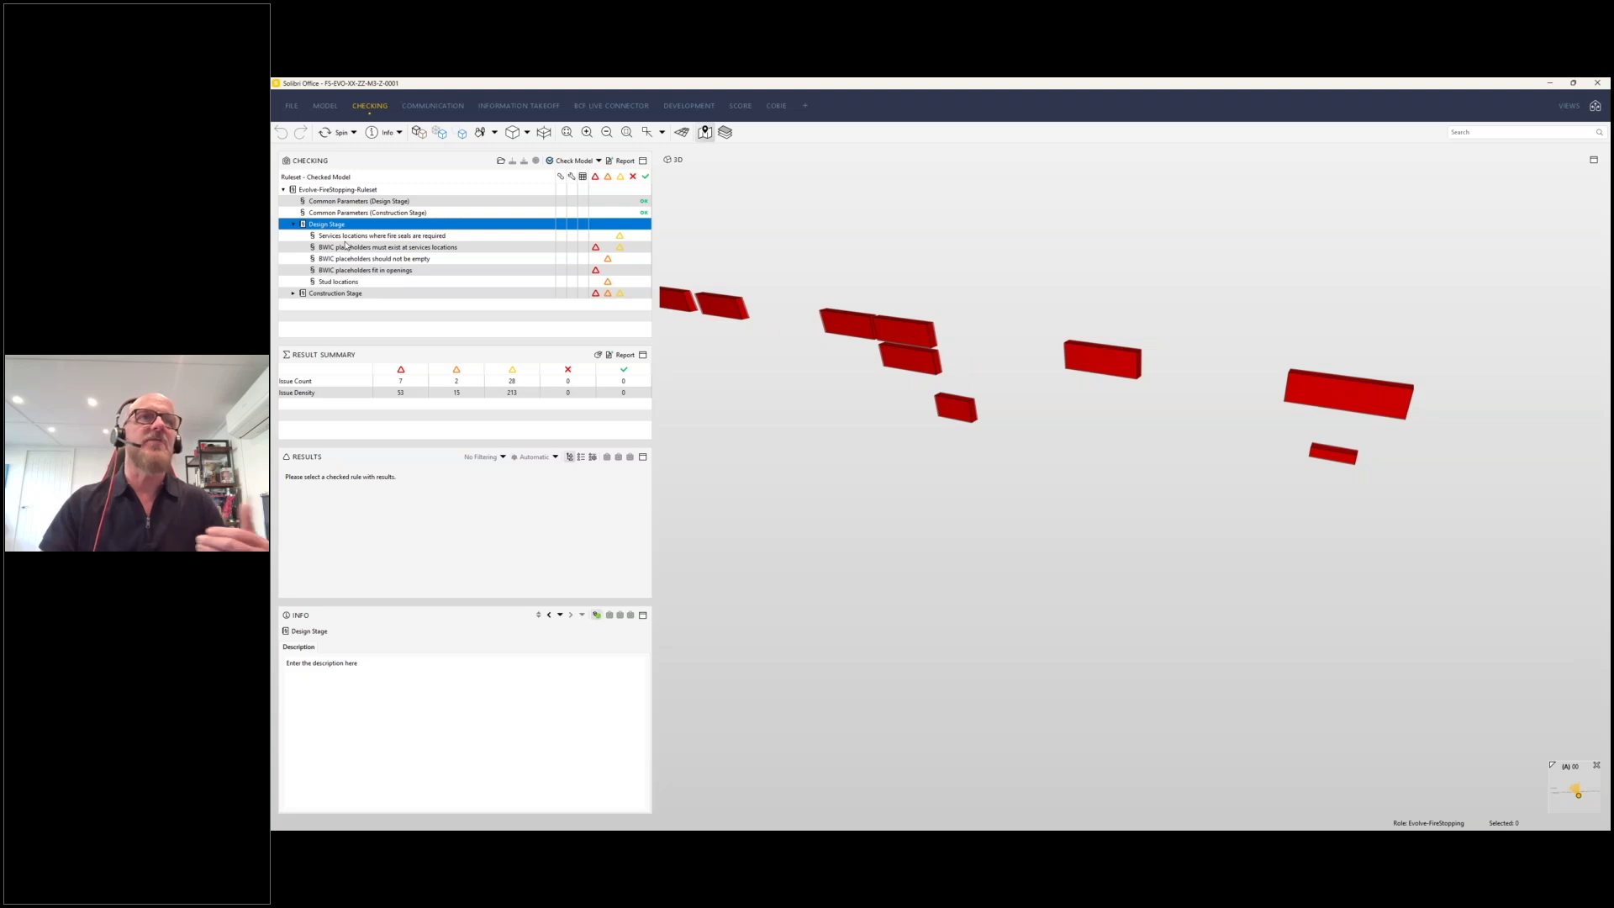
right_click(376, 205)
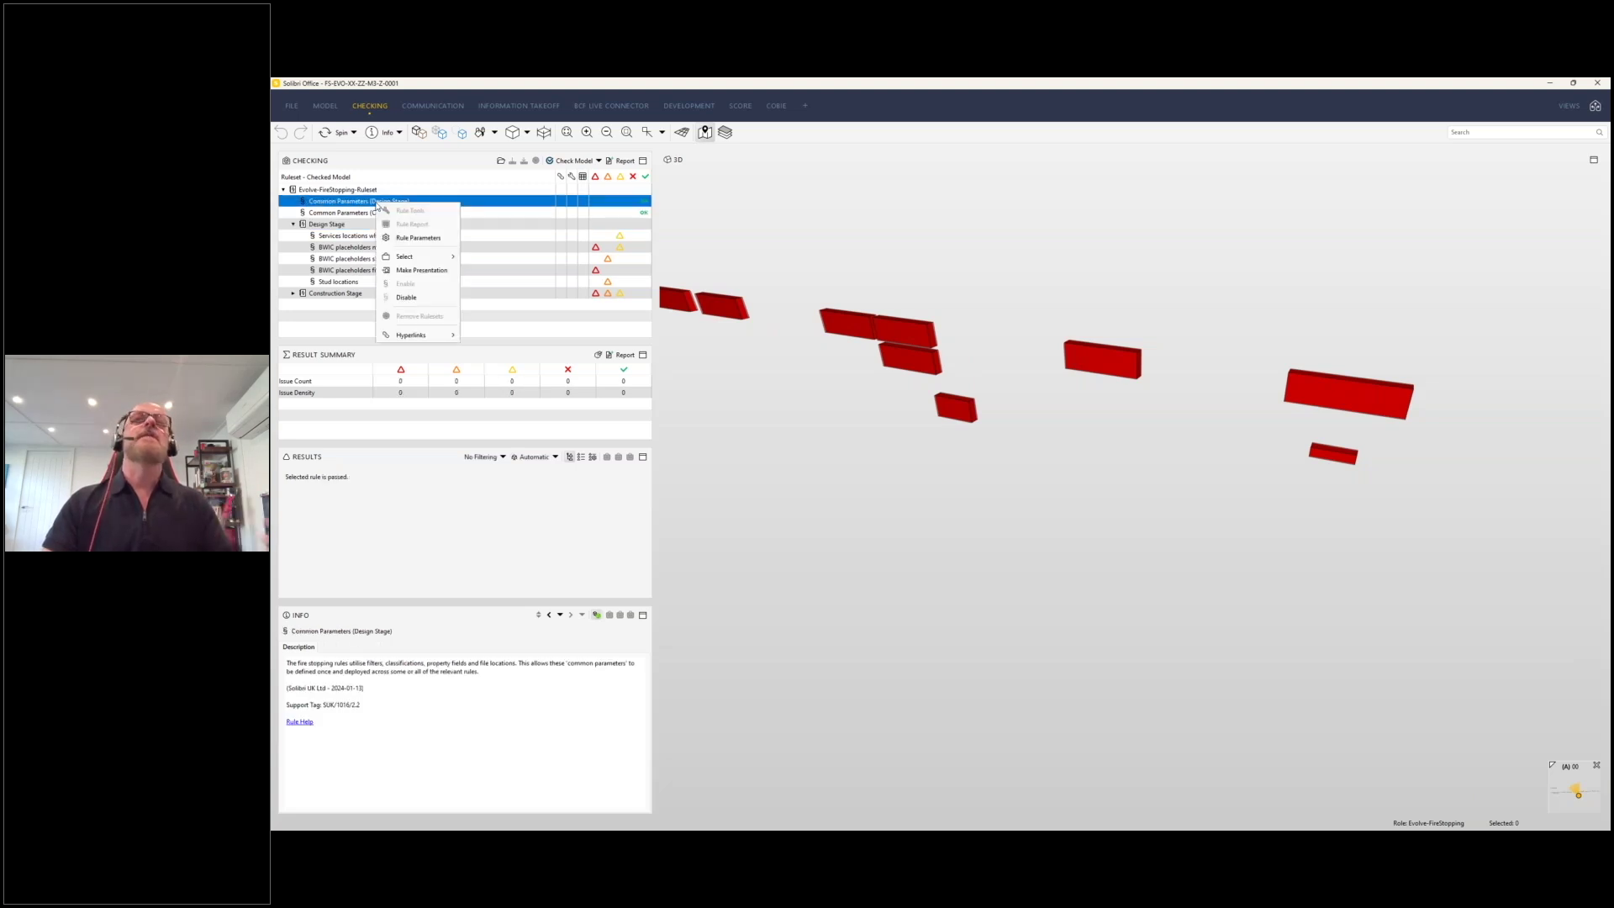
click(427, 238)
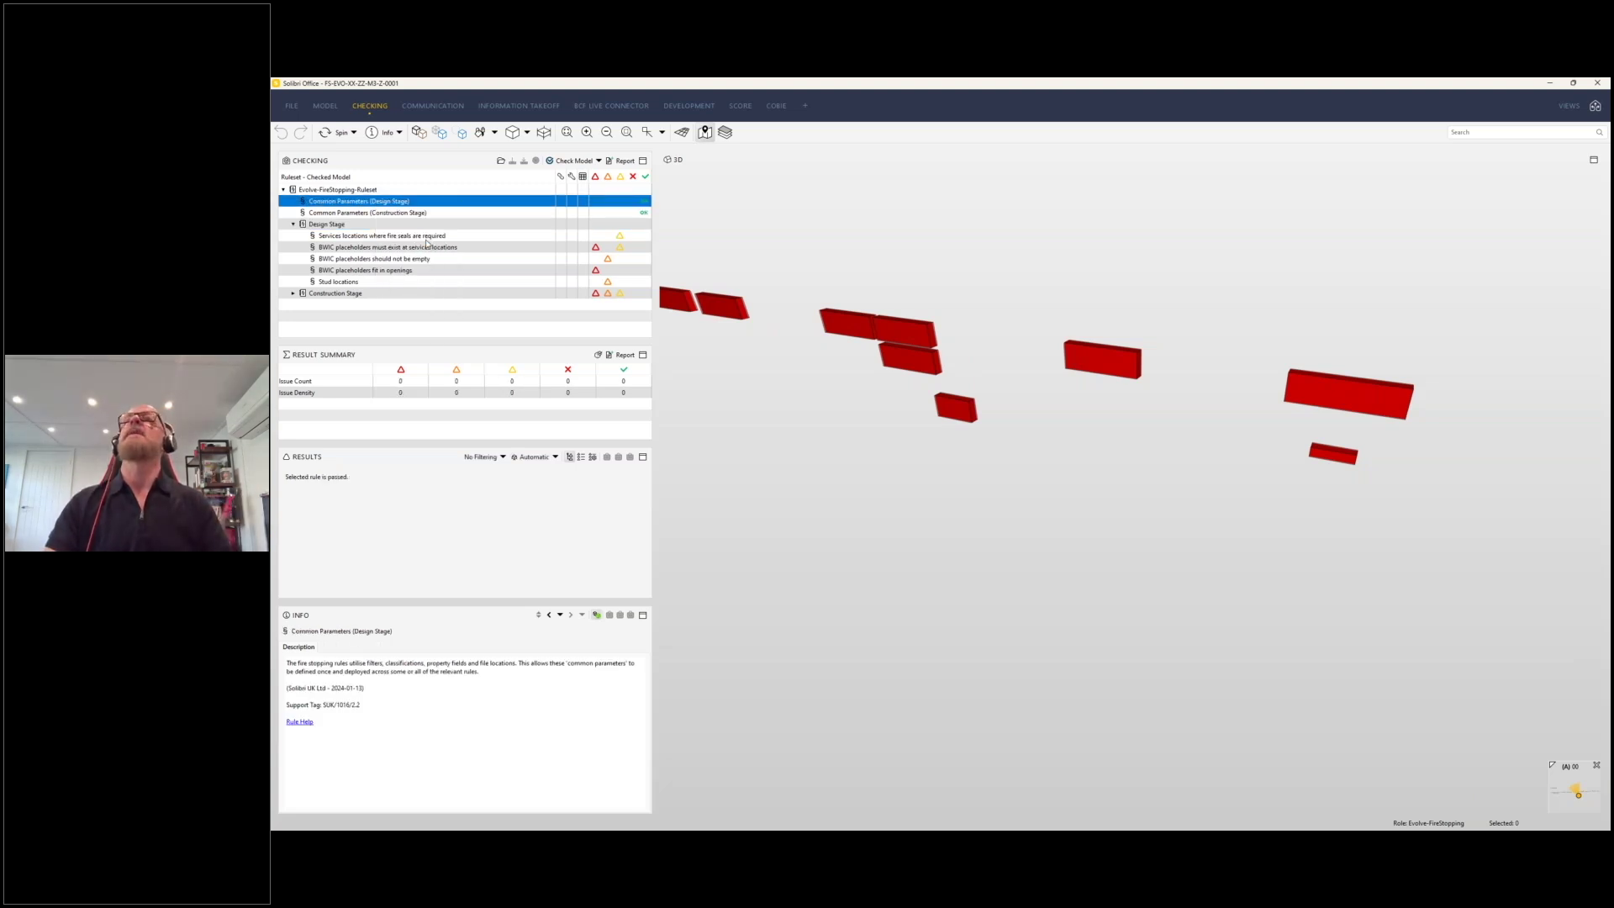
Enlarge the parameters window and review the Design Stage common parameters from the wall filters down to the requirements file path.
drag(938, 582, 937, 807)
drag(906, 327, 906, 167)
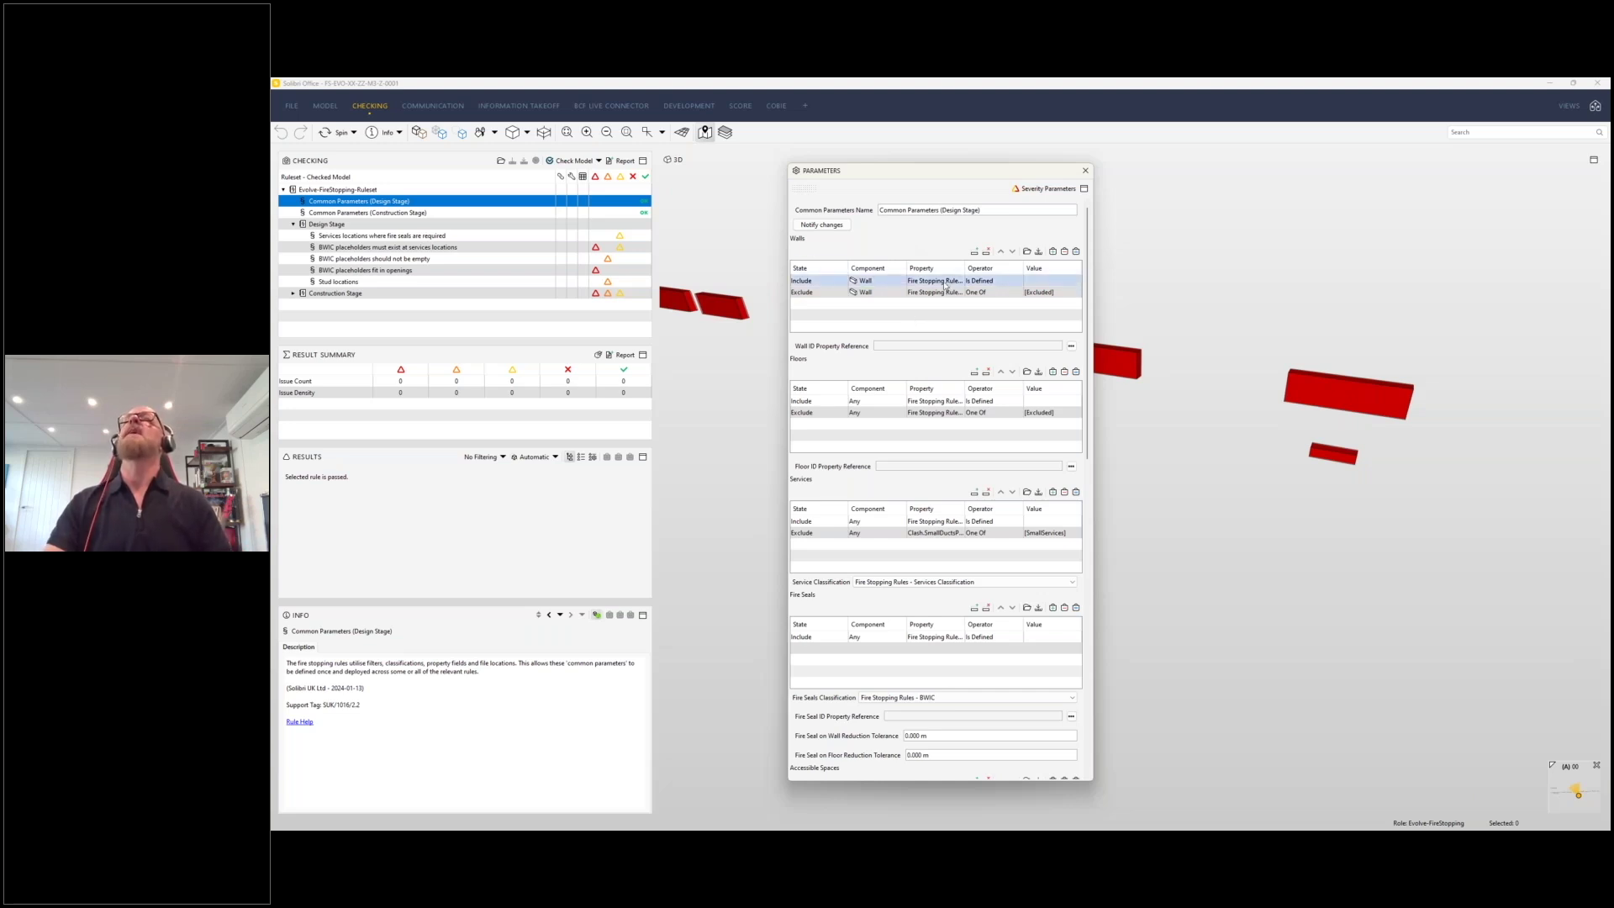
drag(1093, 269, 1287, 270)
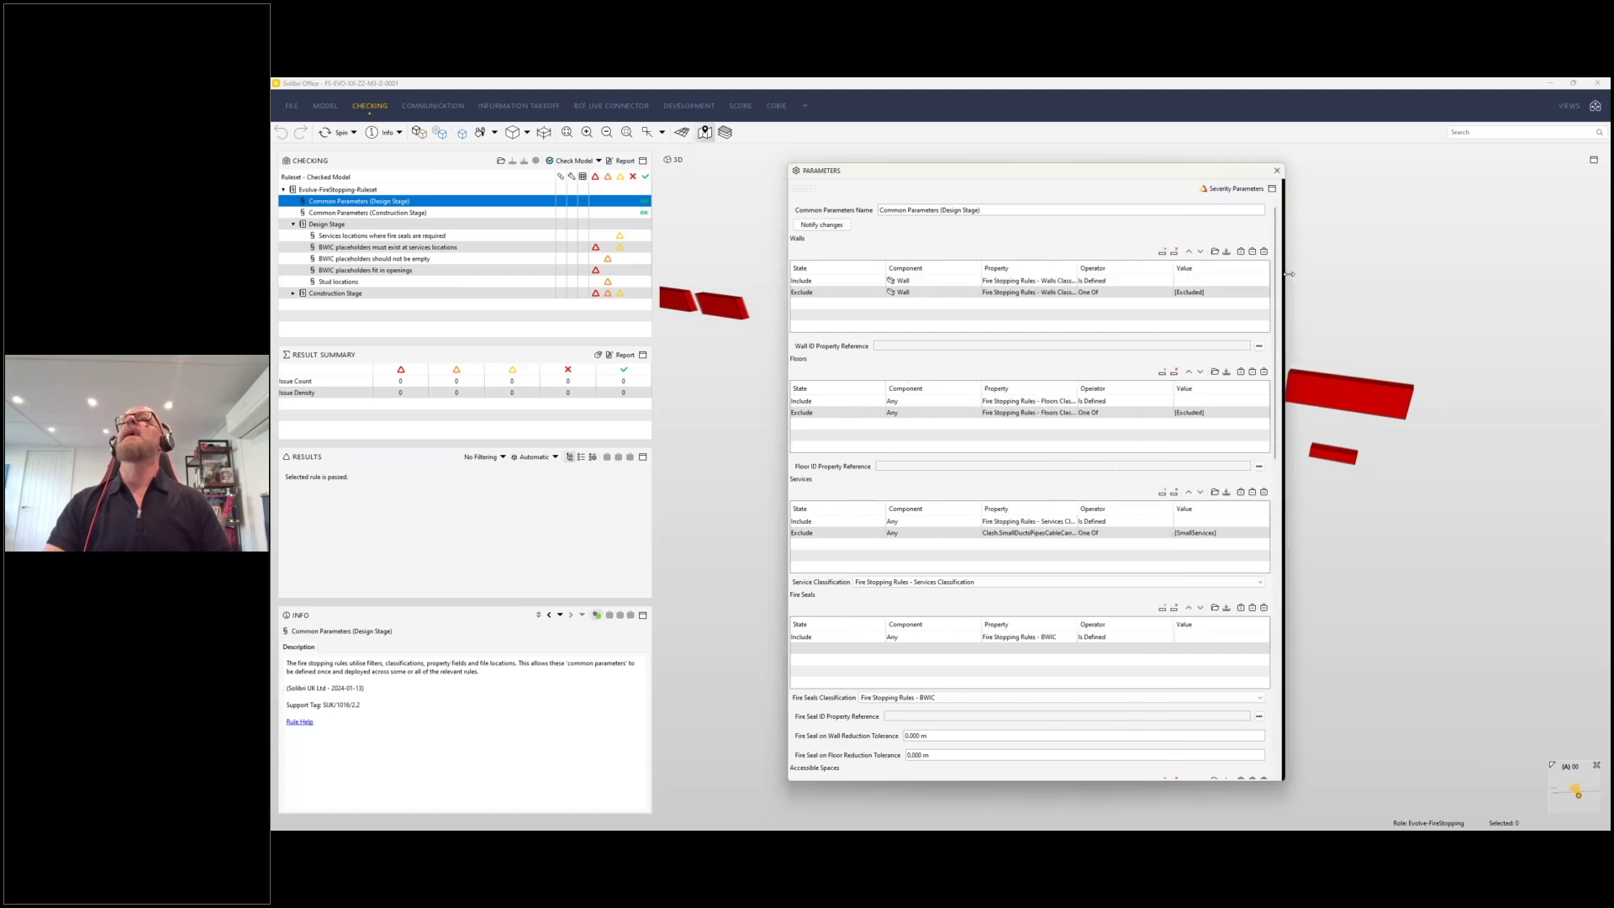
drag(986, 268, 946, 268)
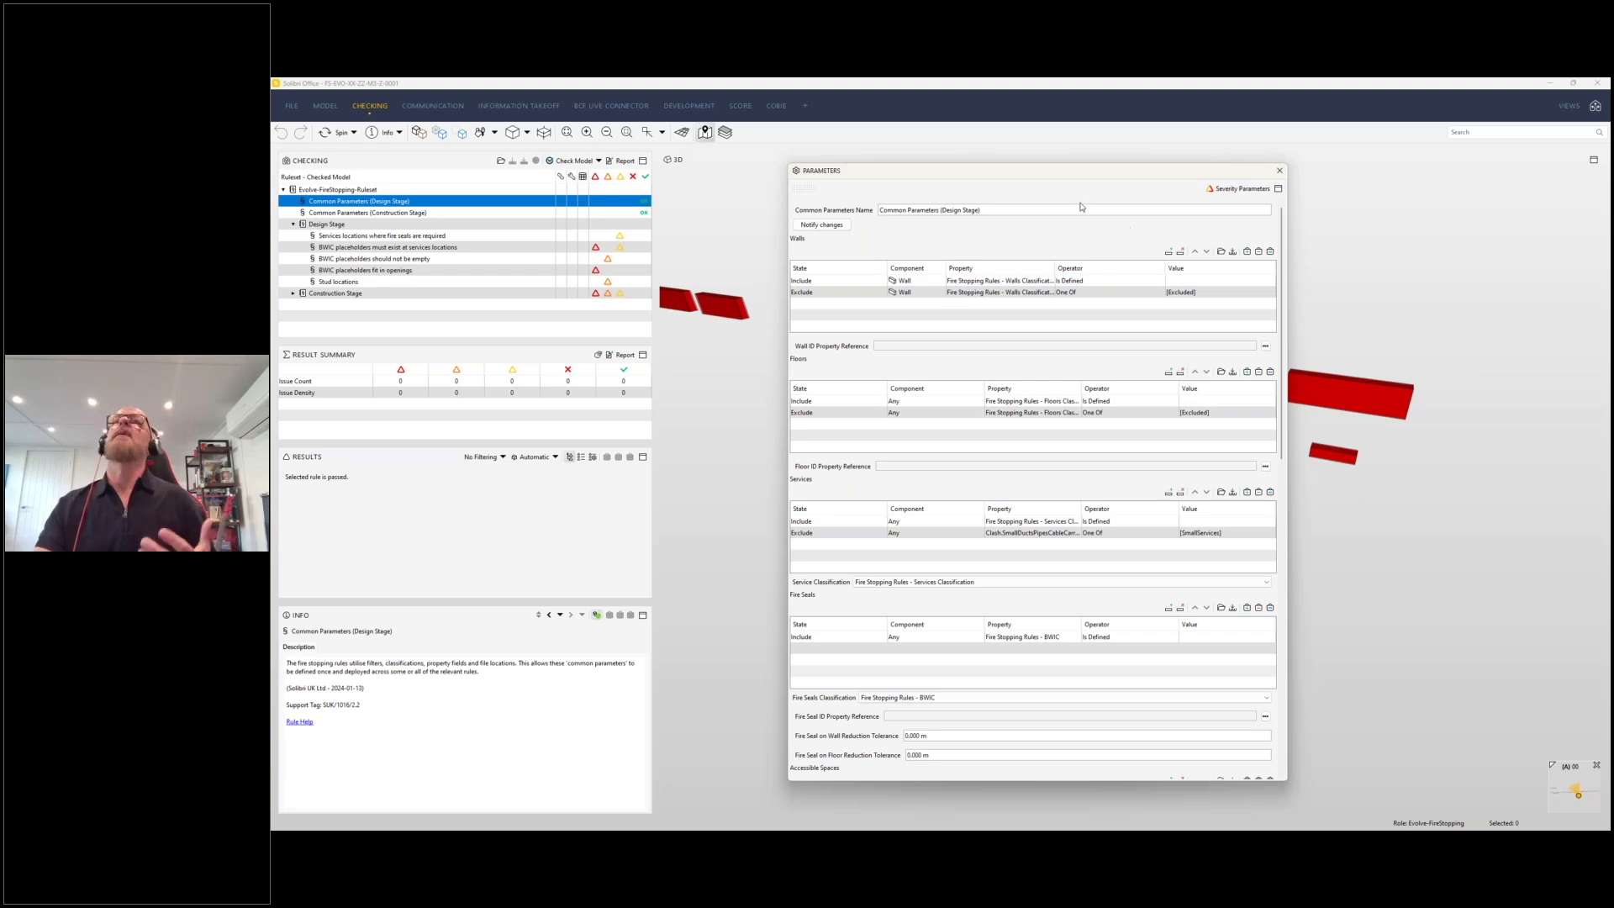
scroll(1093, 580, down, 1)
drag(1281, 444, 1305, 771)
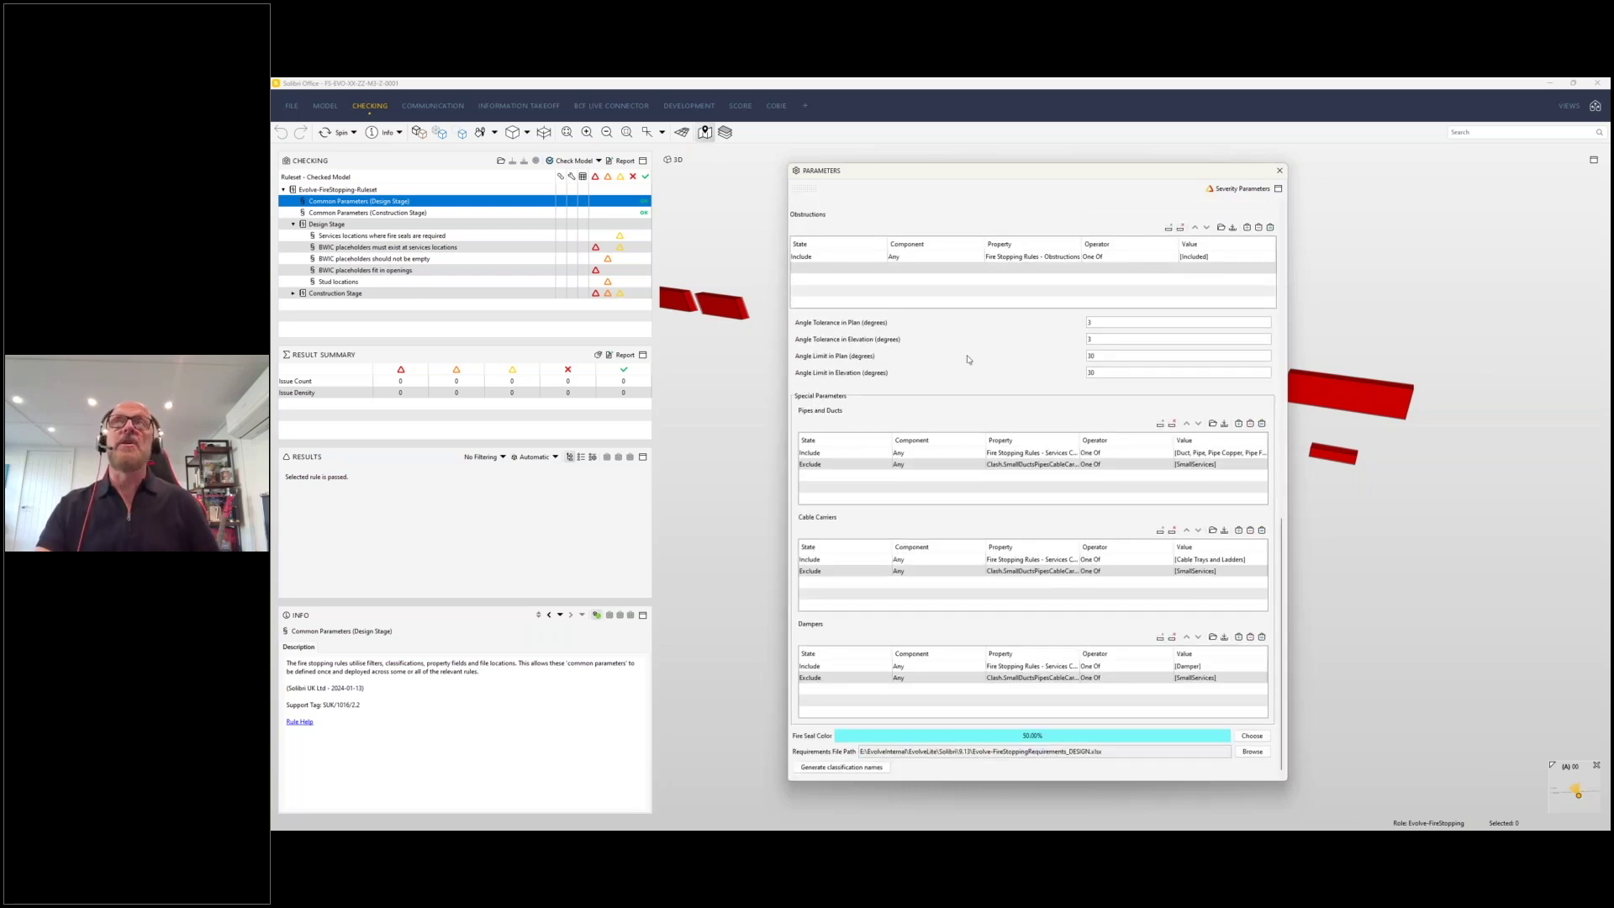
click(1280, 171)
Review the rule parameters of the design-stage rule "BWIC placeholders must exist at services locations".
right_click(424, 248)
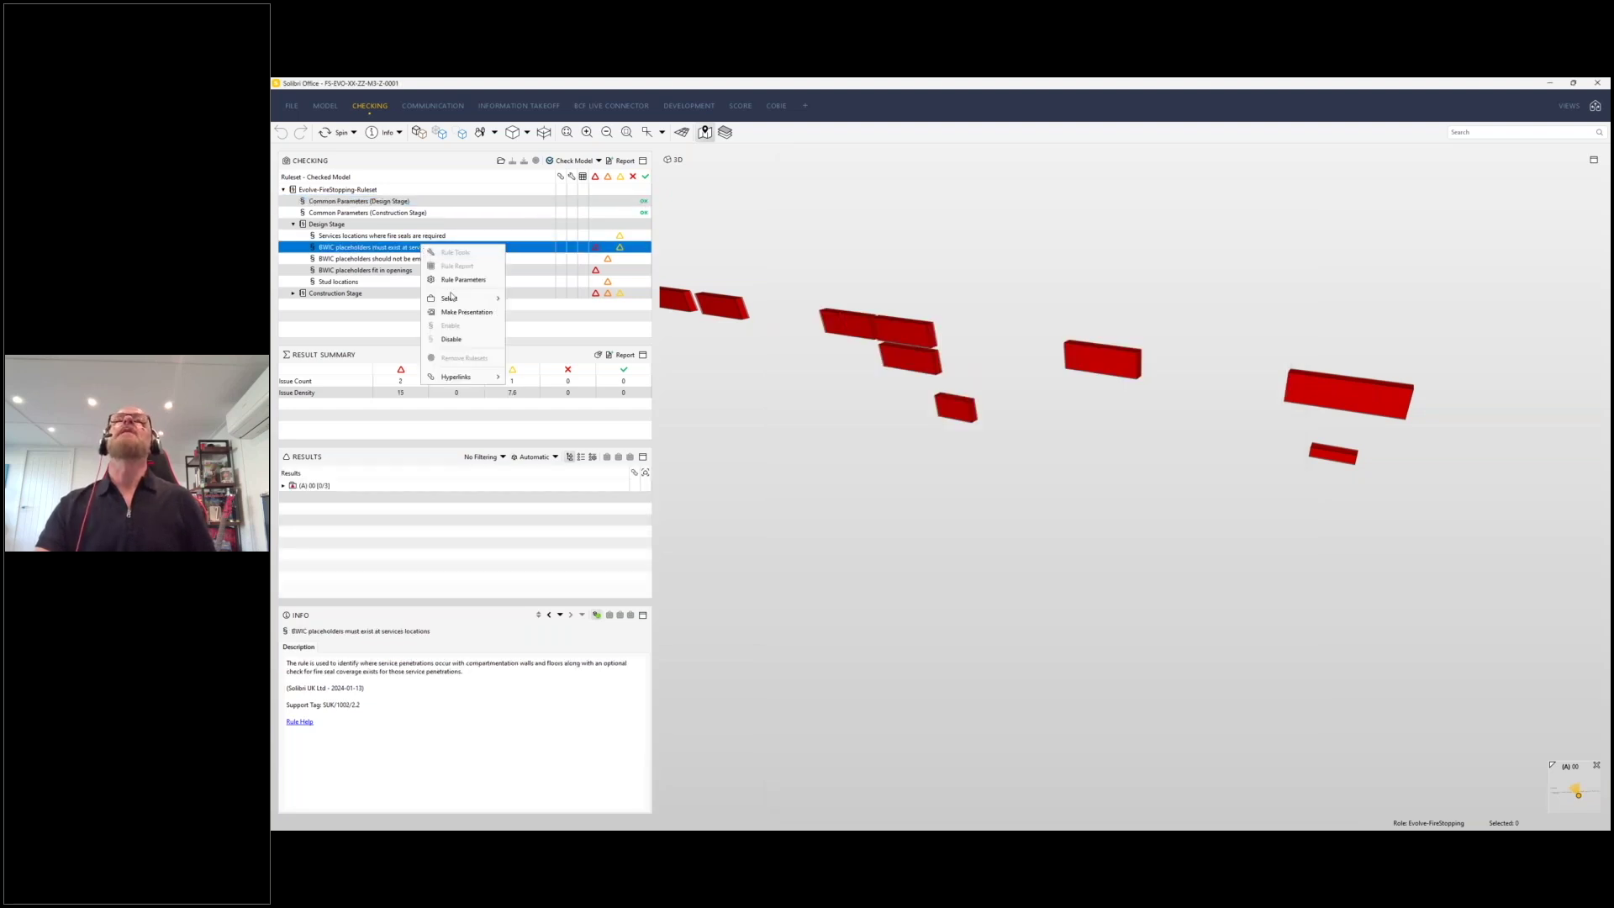
click(462, 279)
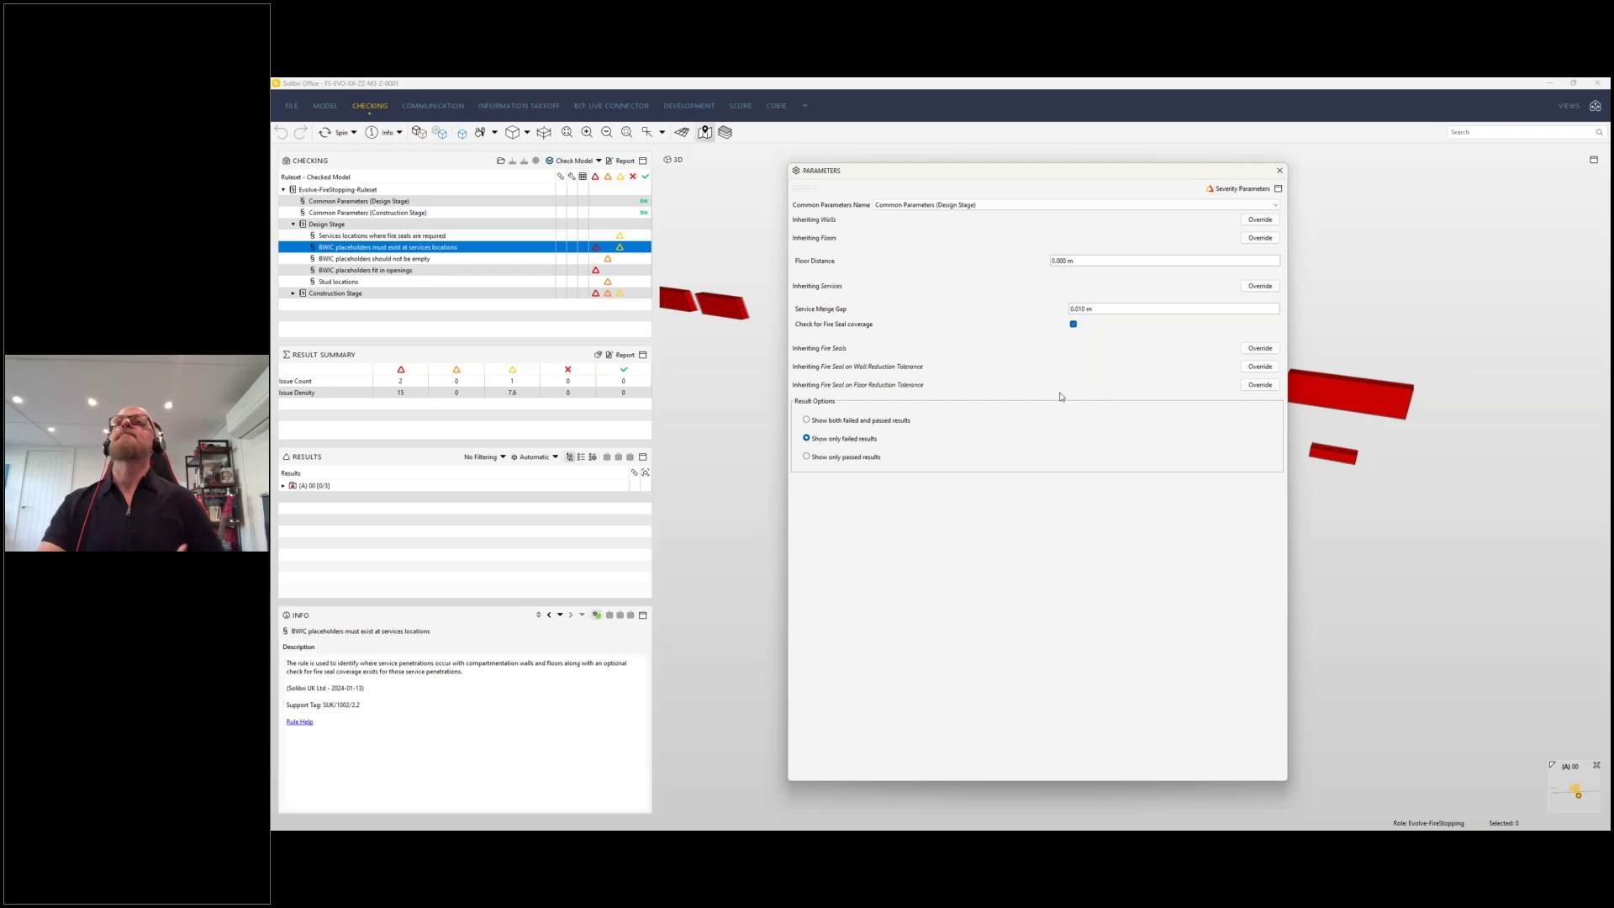
click(1280, 170)
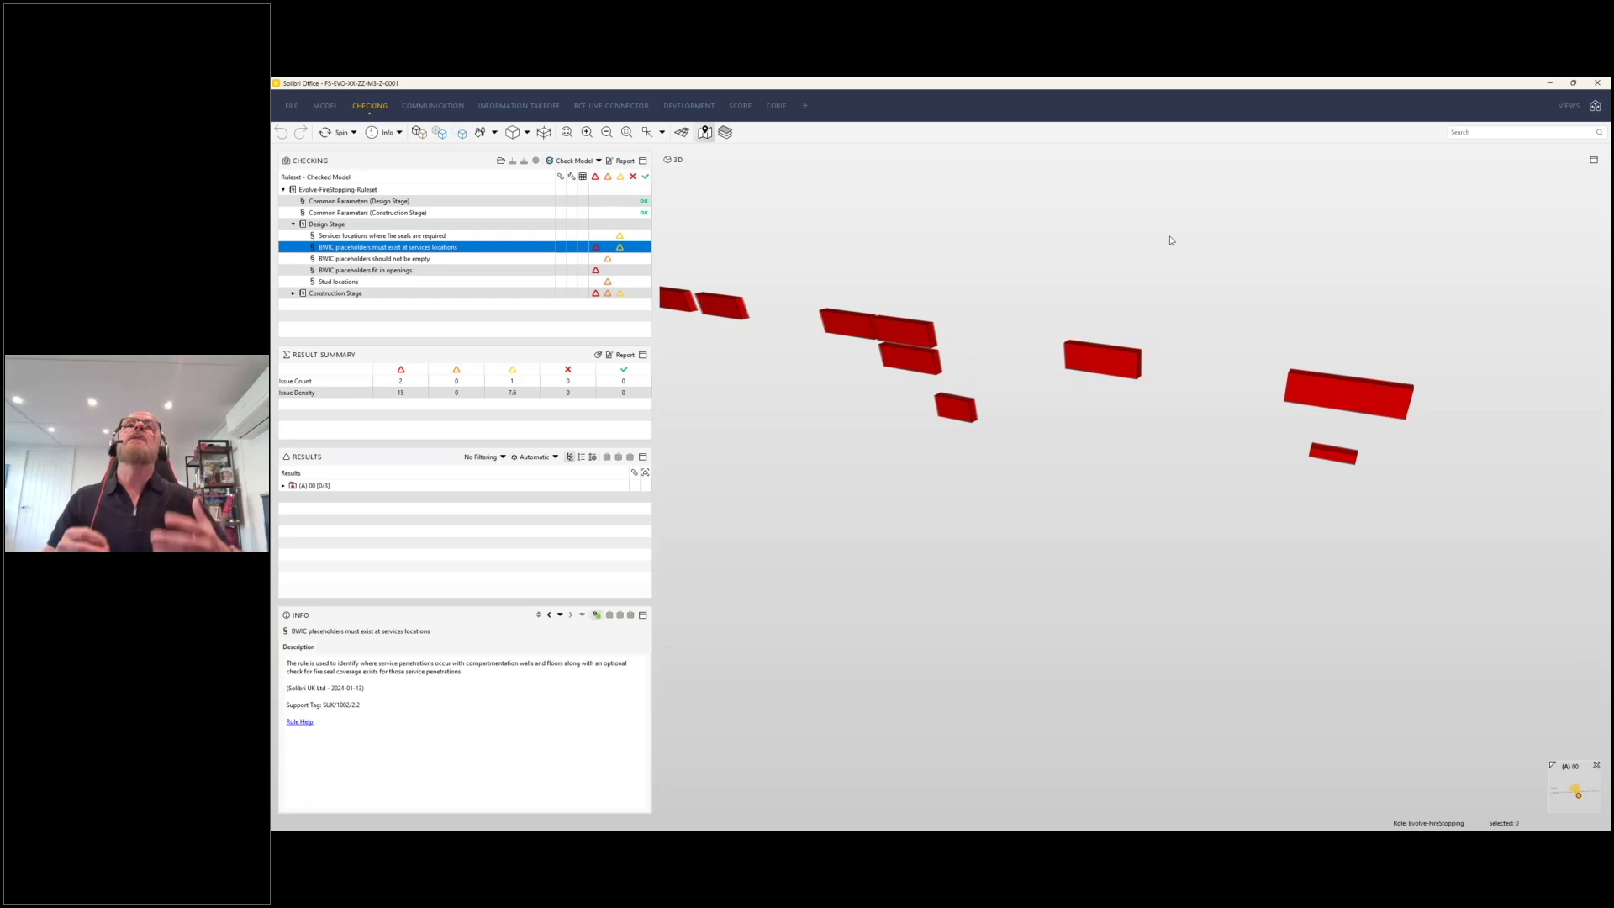
Compare the requirements file paths in the Design Stage and Construction Stage common parameters.
click(425, 202)
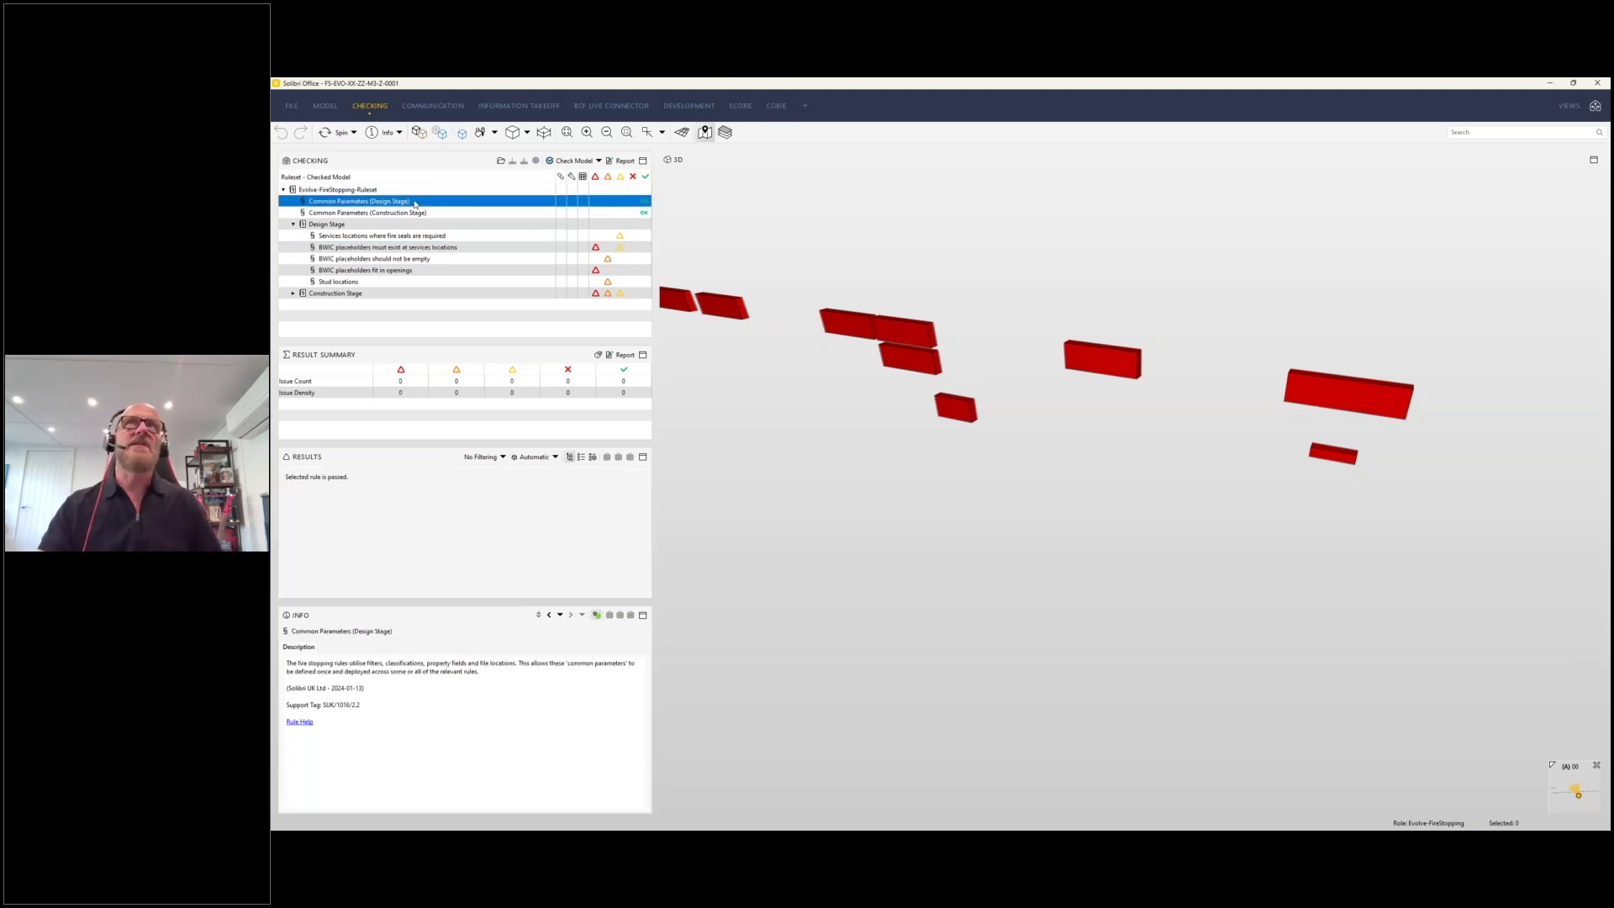
right_click(414, 203)
click(454, 233)
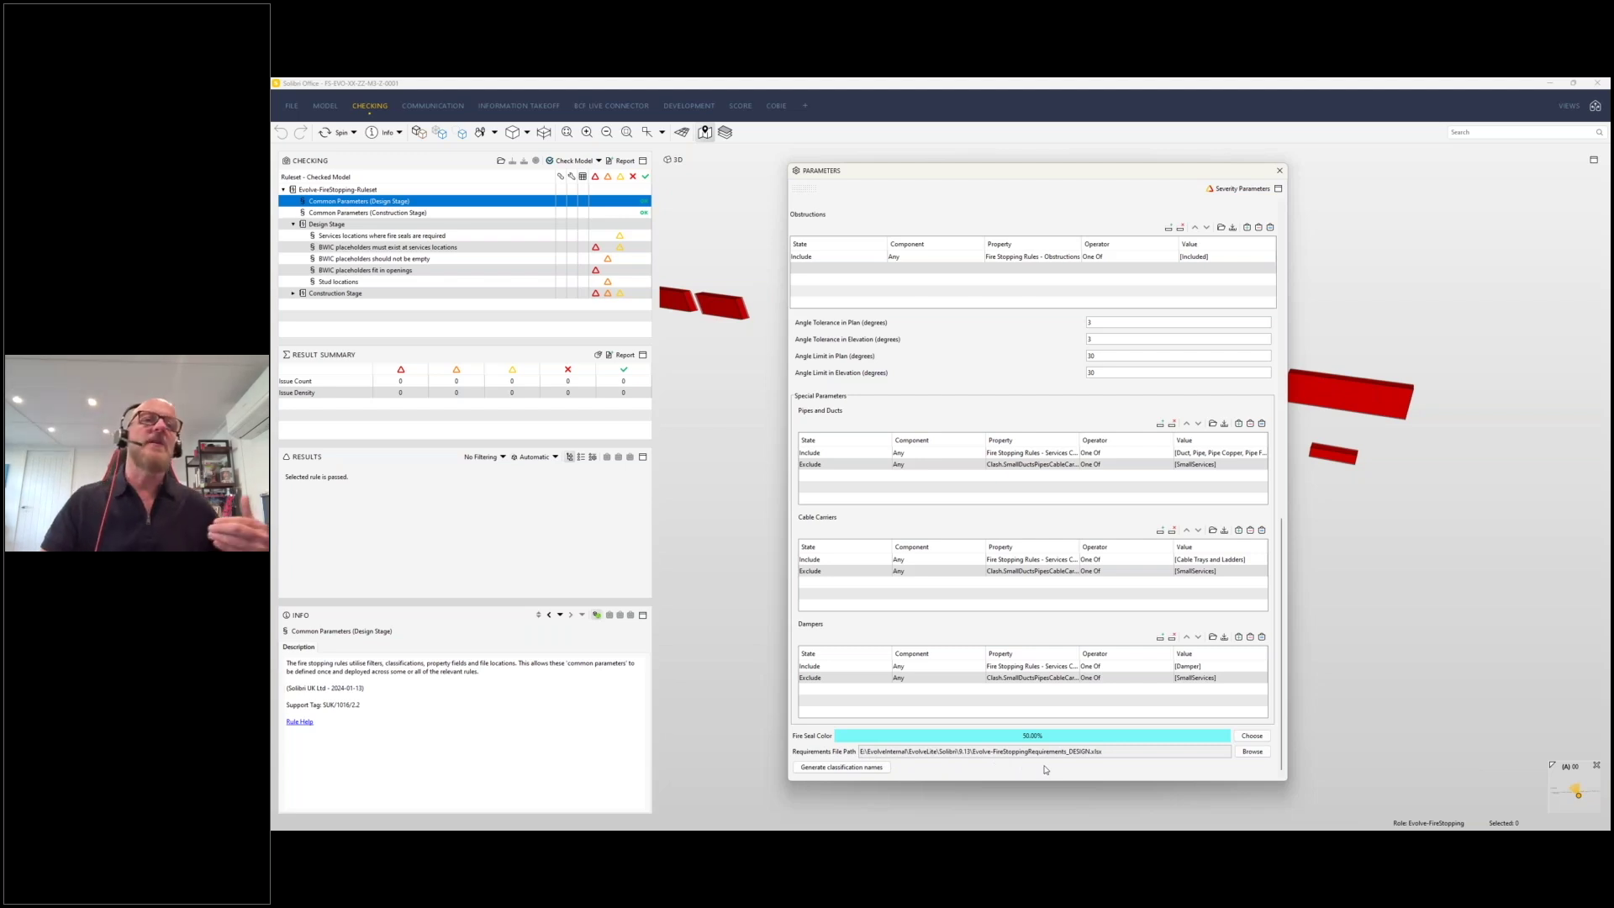
click(397, 215)
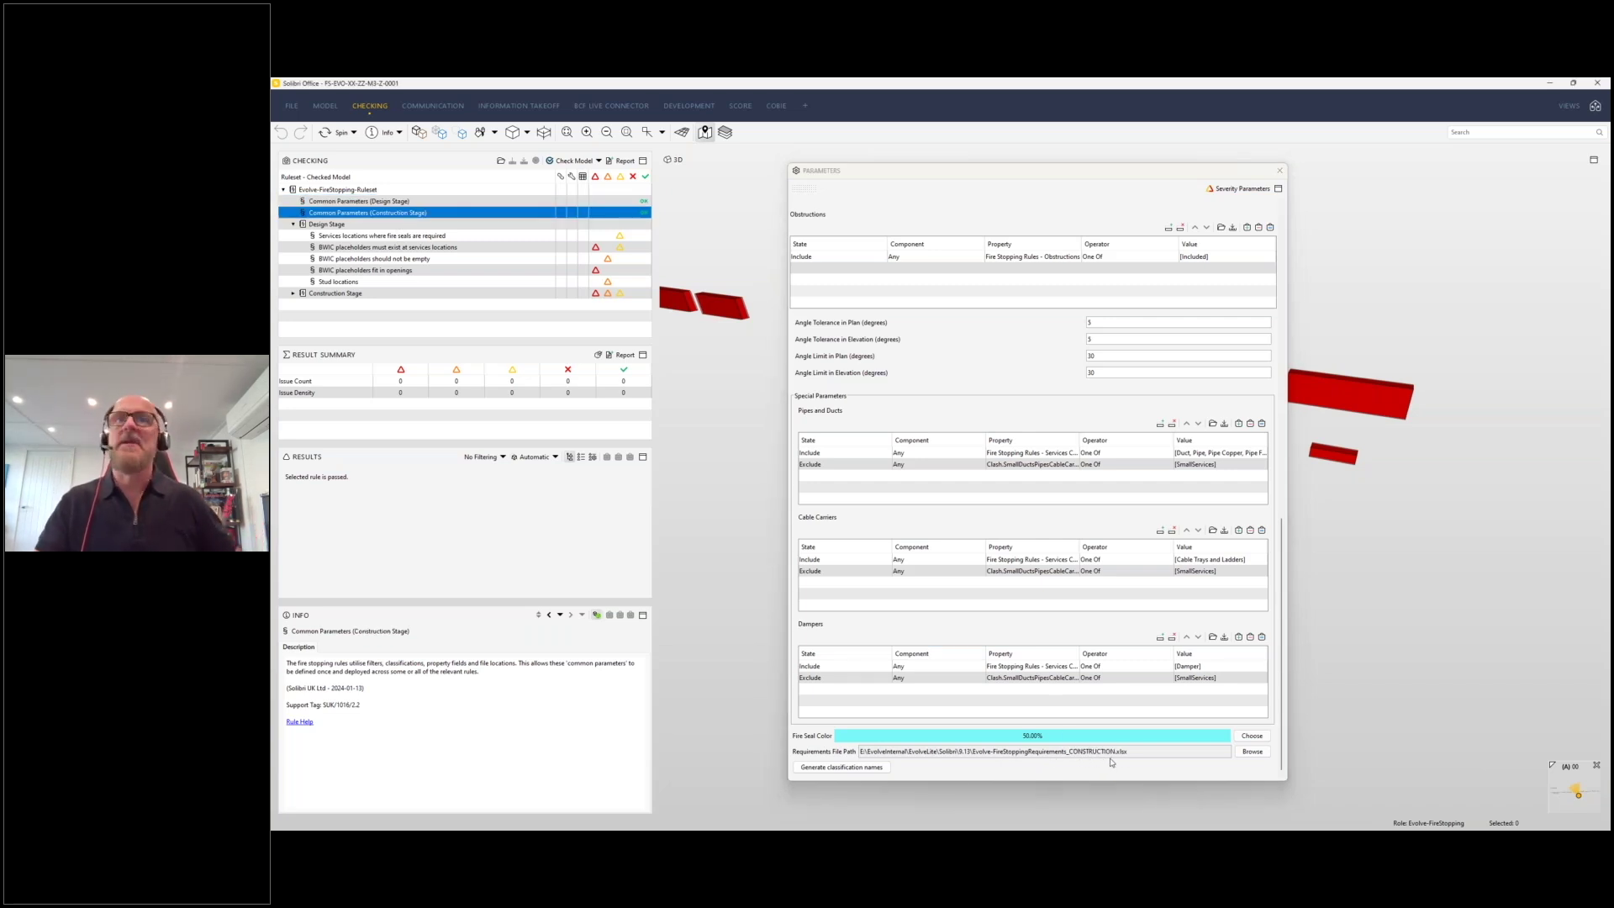
click(1279, 173)
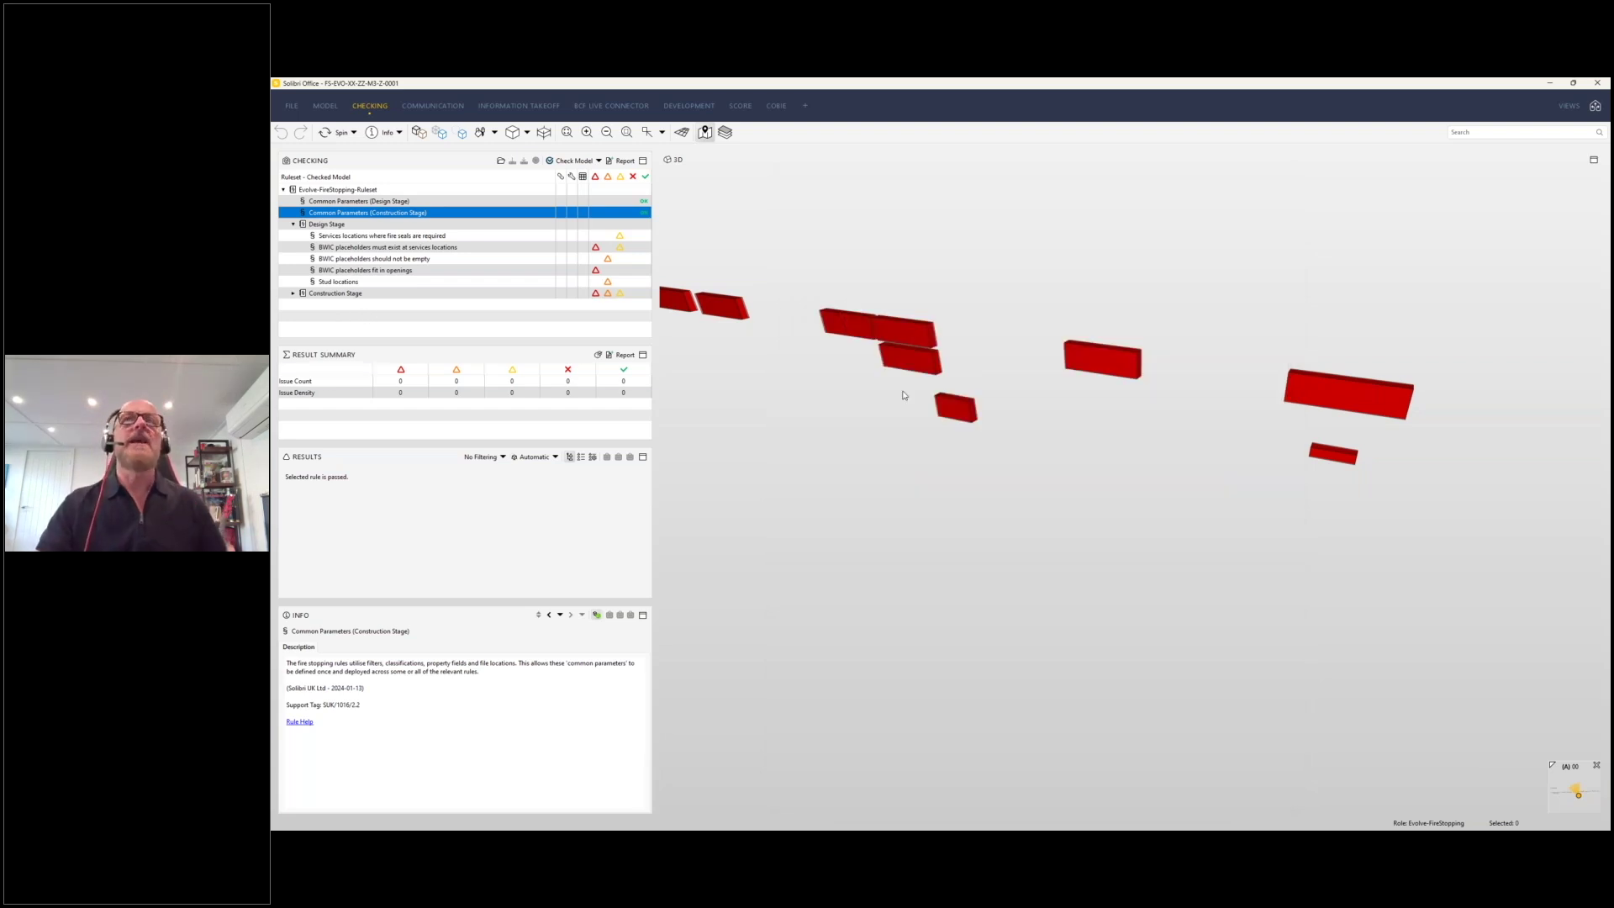
Select the design-stage rule "Services locations where fire seals are required" and show all model components in 3D again.
drag(1024, 441, 1038, 444)
scroll(1039, 444, down, 3)
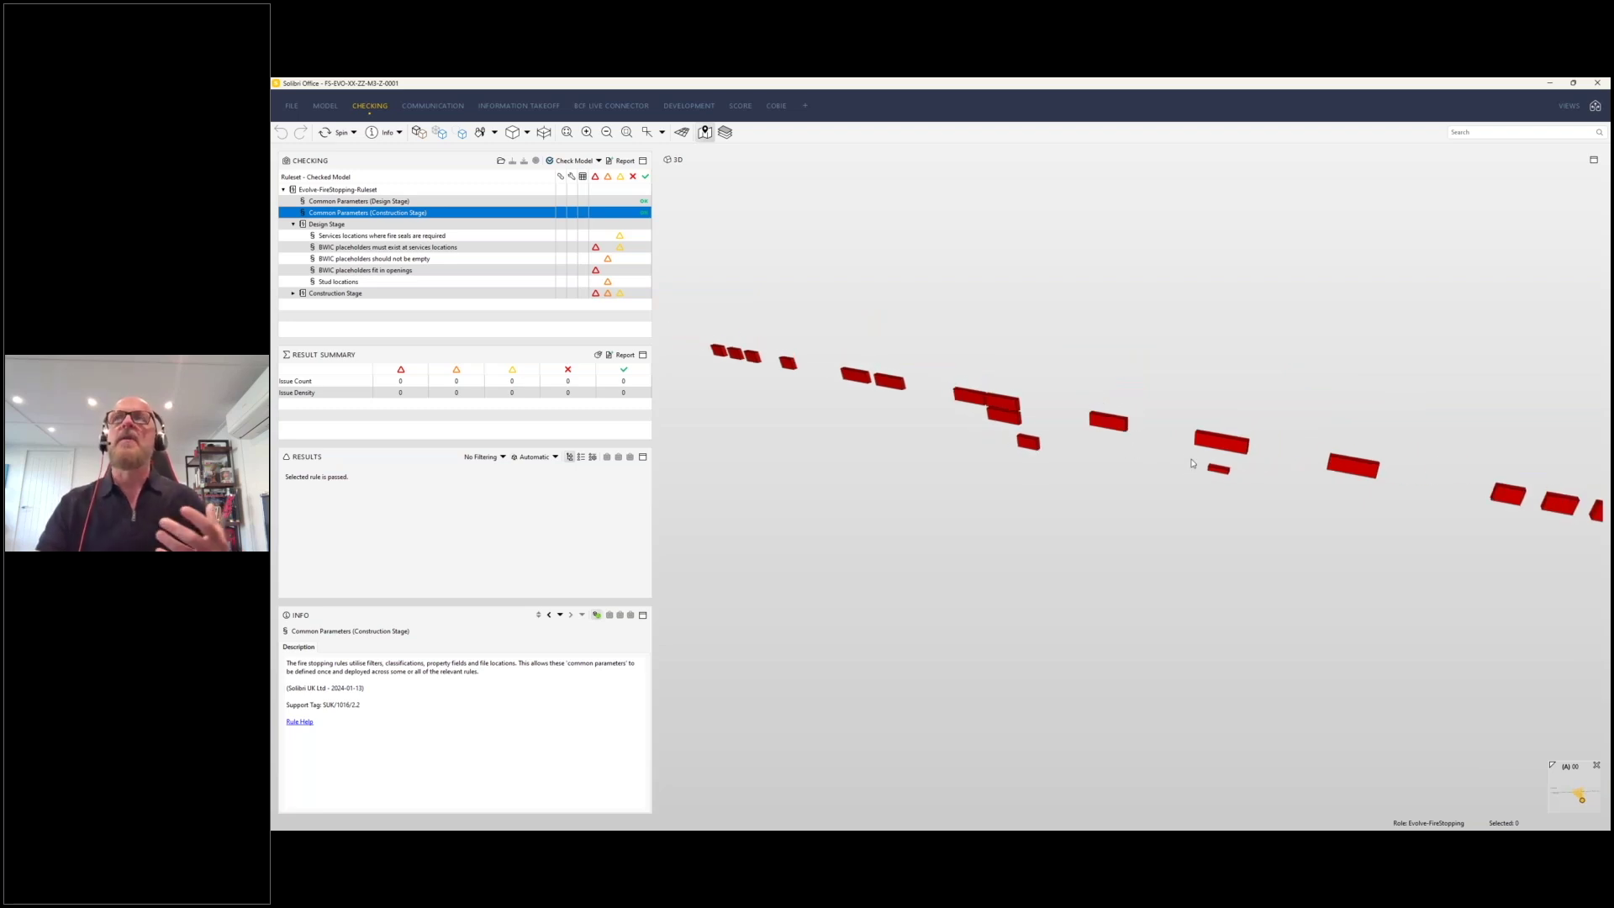
drag(1201, 462, 1177, 457)
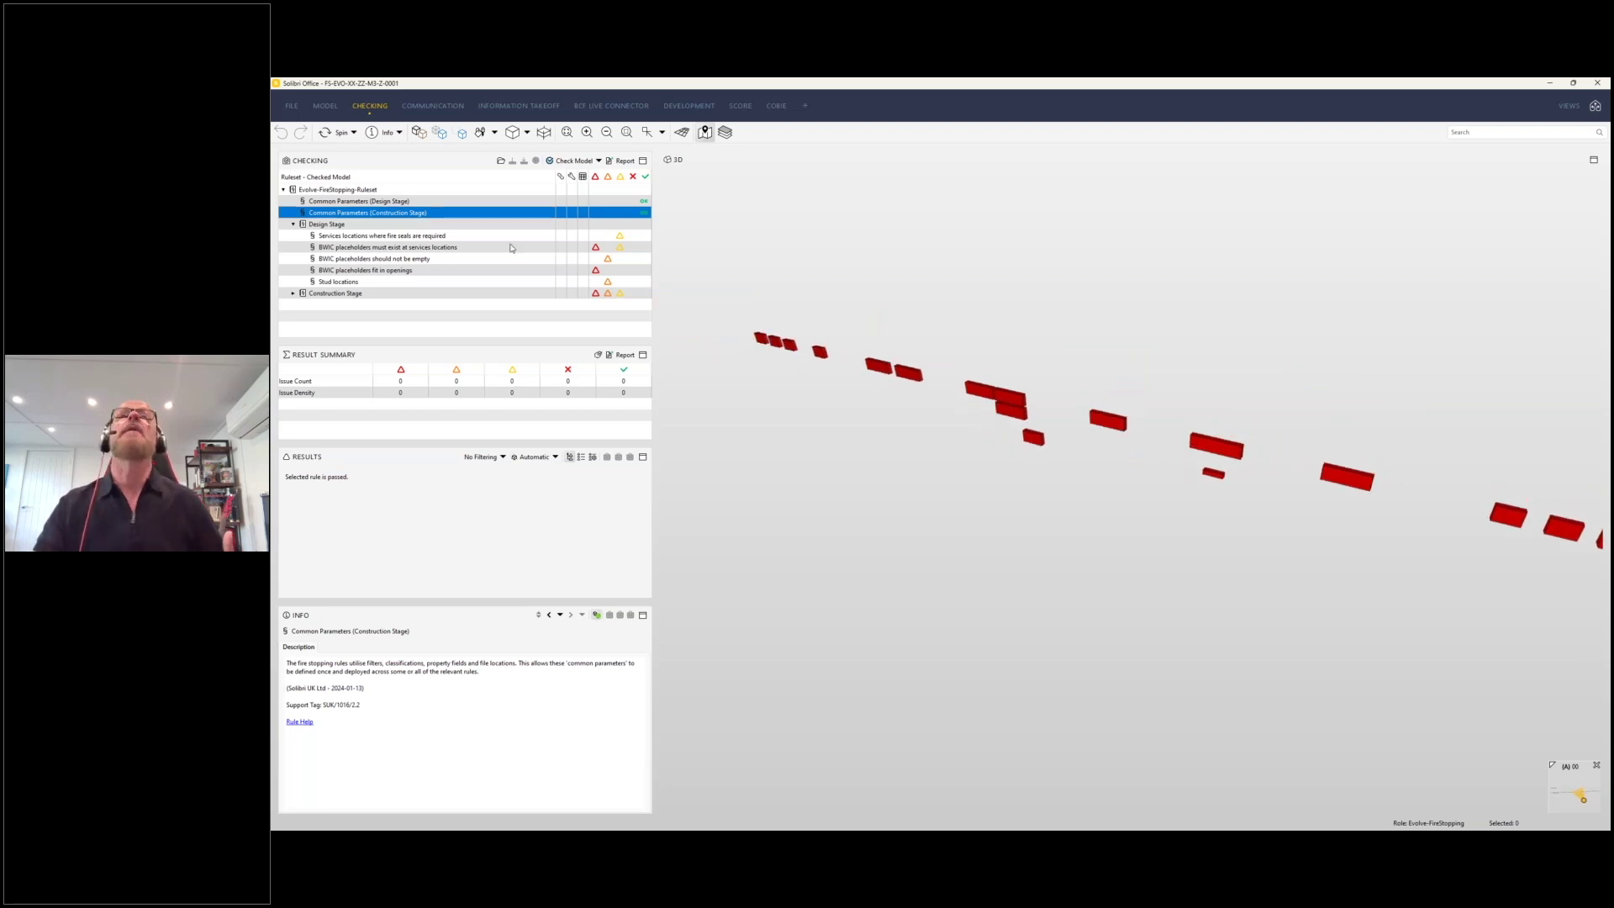
click(337, 237)
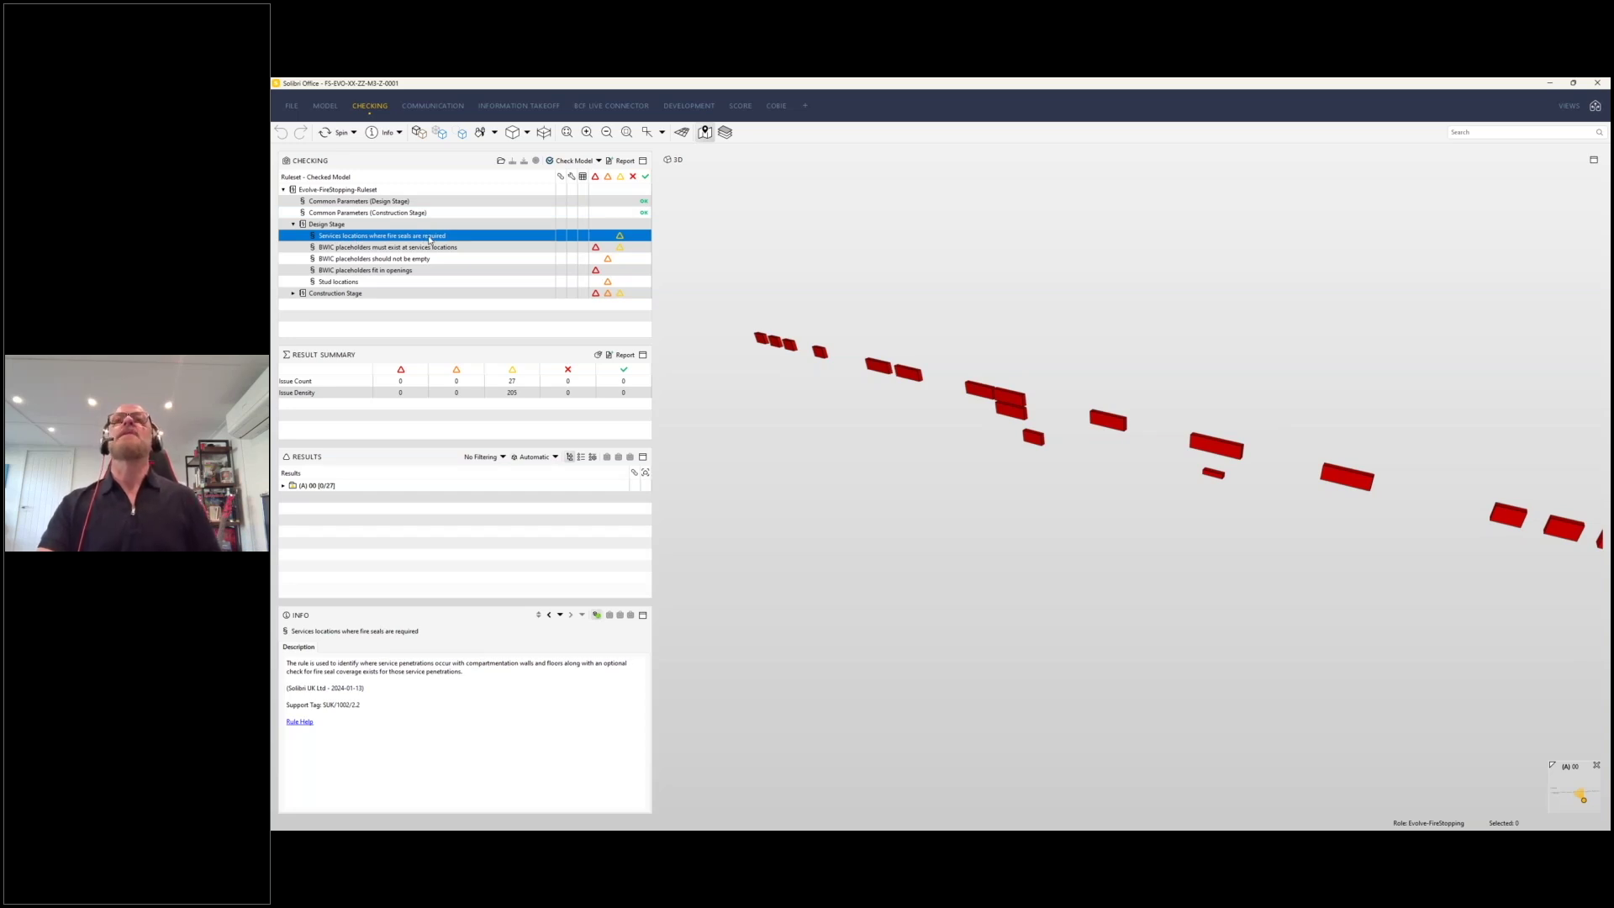
click(419, 132)
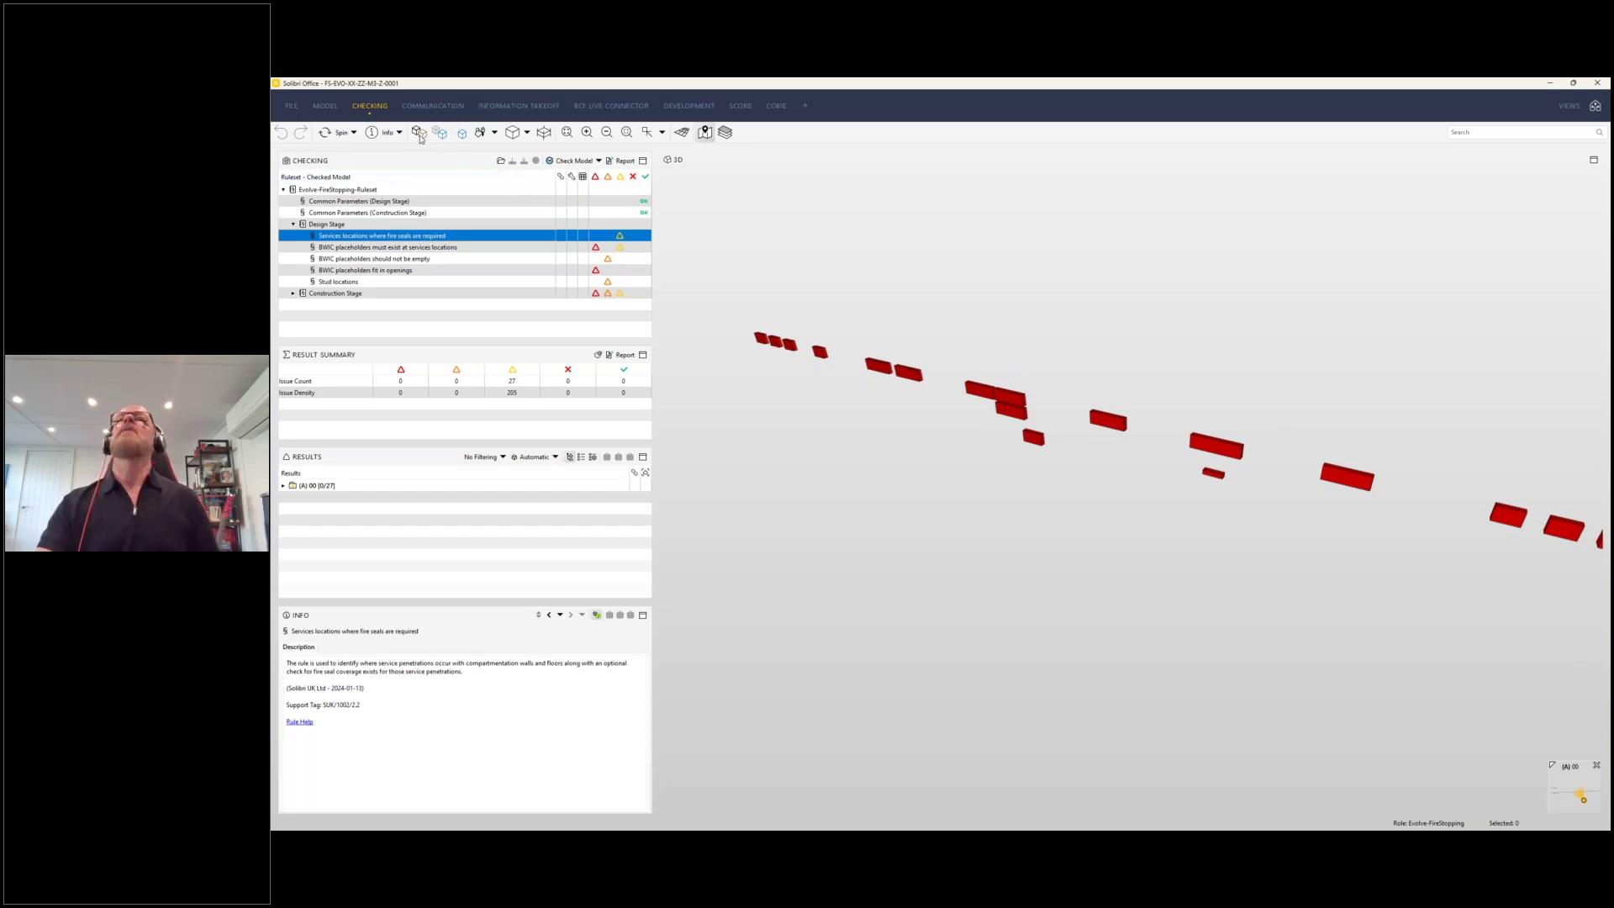
scroll(1057, 414, down, 3)
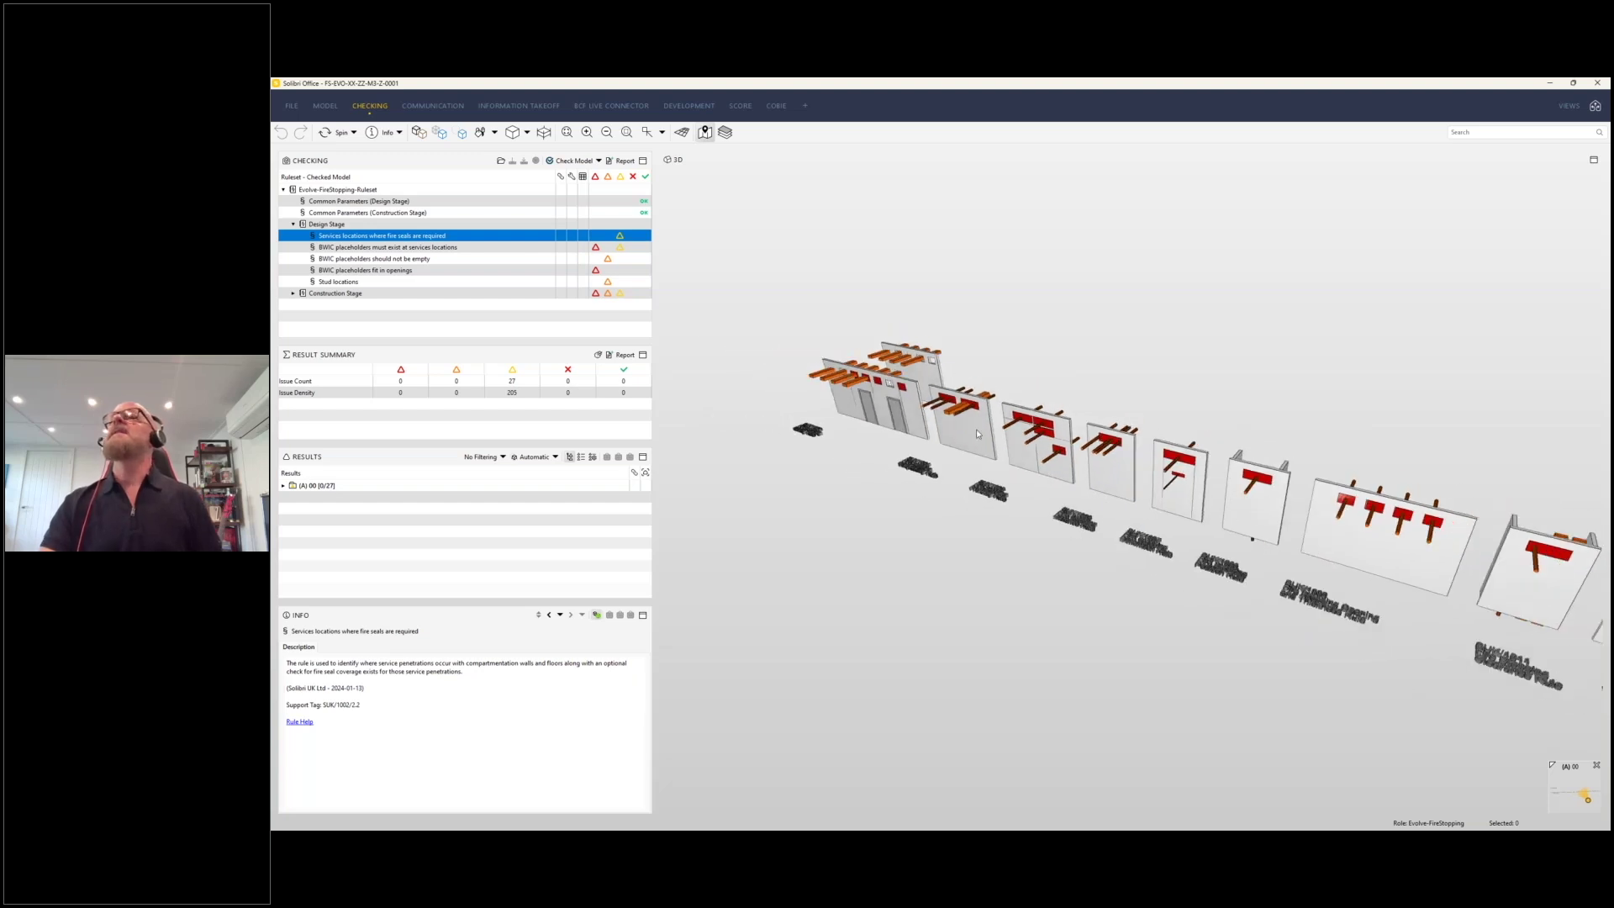
scroll(788, 334, up, 3)
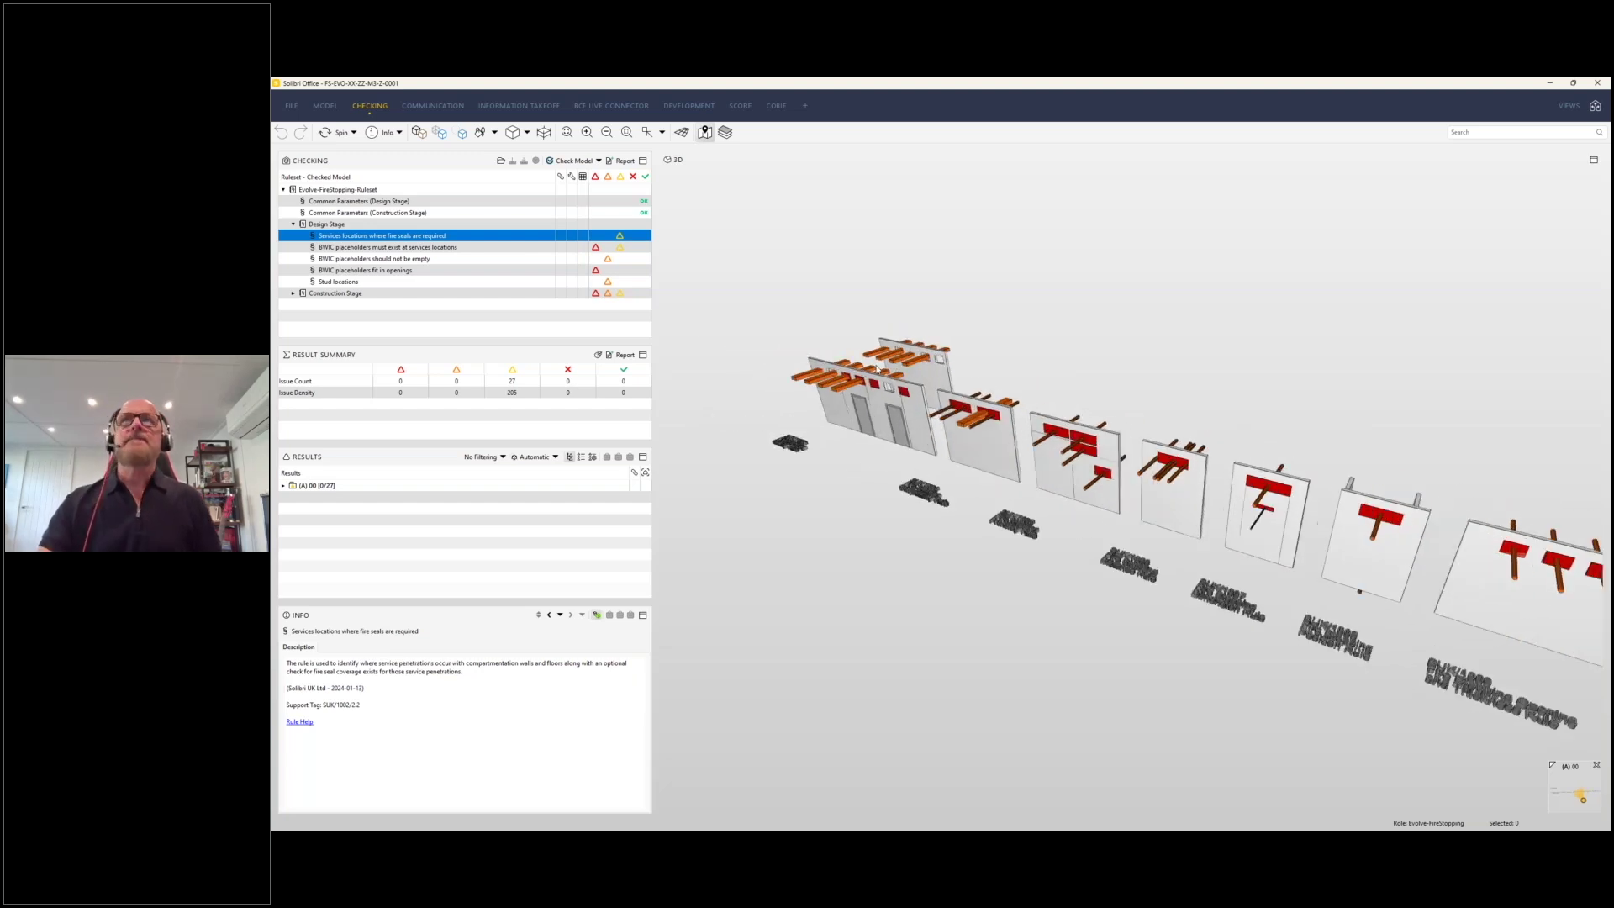
scroll(788, 334, down, 3)
scroll(1055, 422, up, 3)
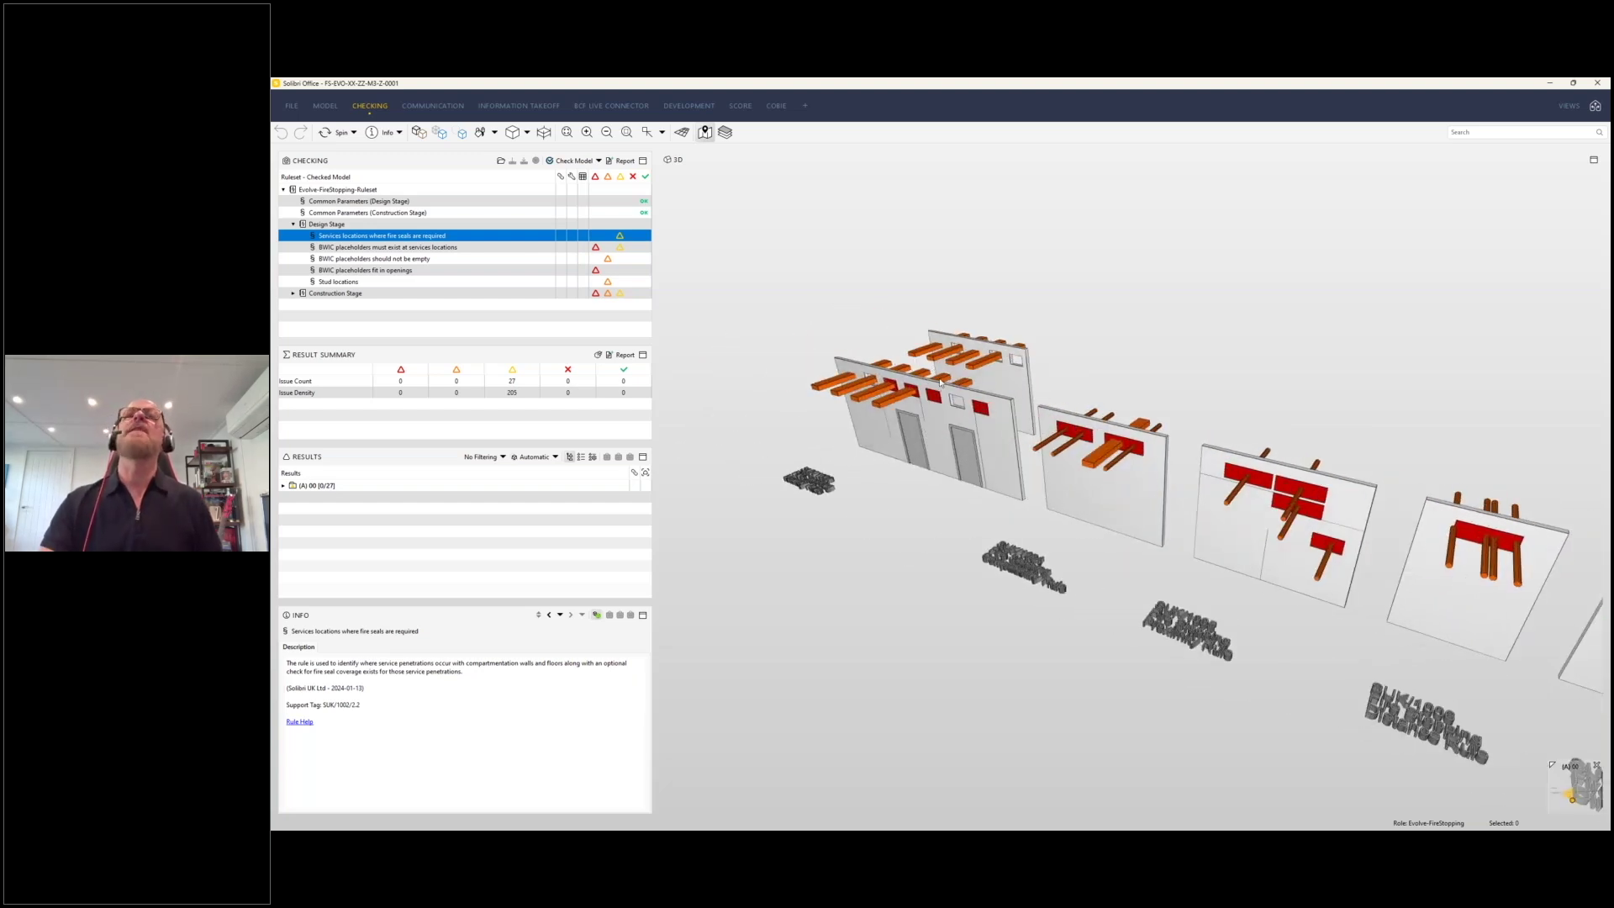
Show the floor 00 penetration results in 3D, restore all components, and inspect the info of the rear and front walls.
click(327, 488)
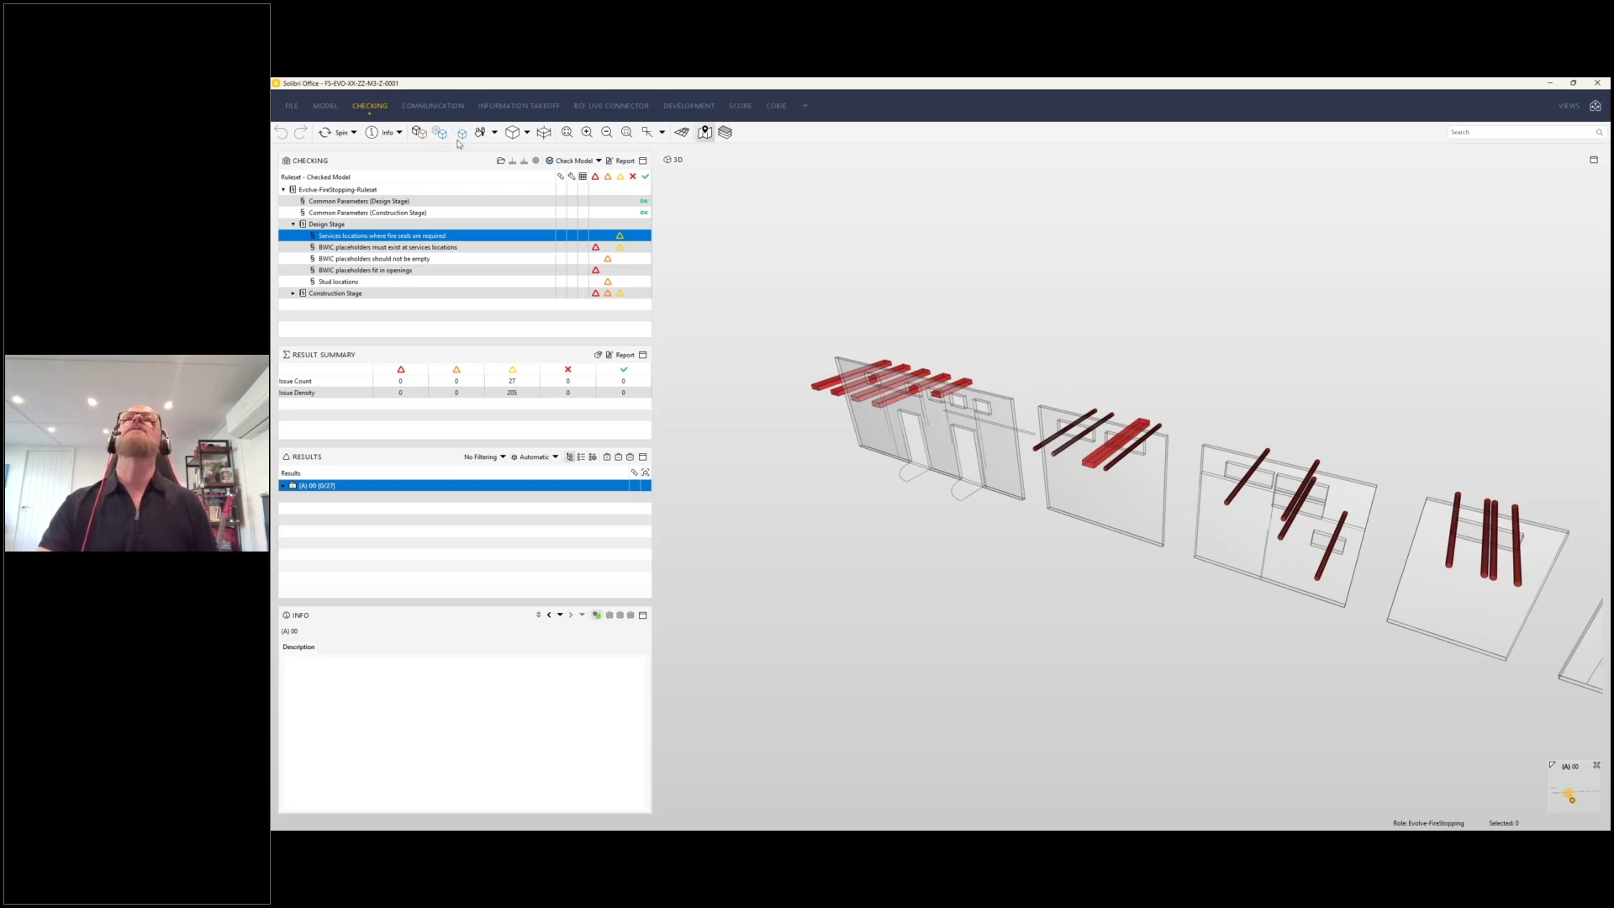
click(420, 133)
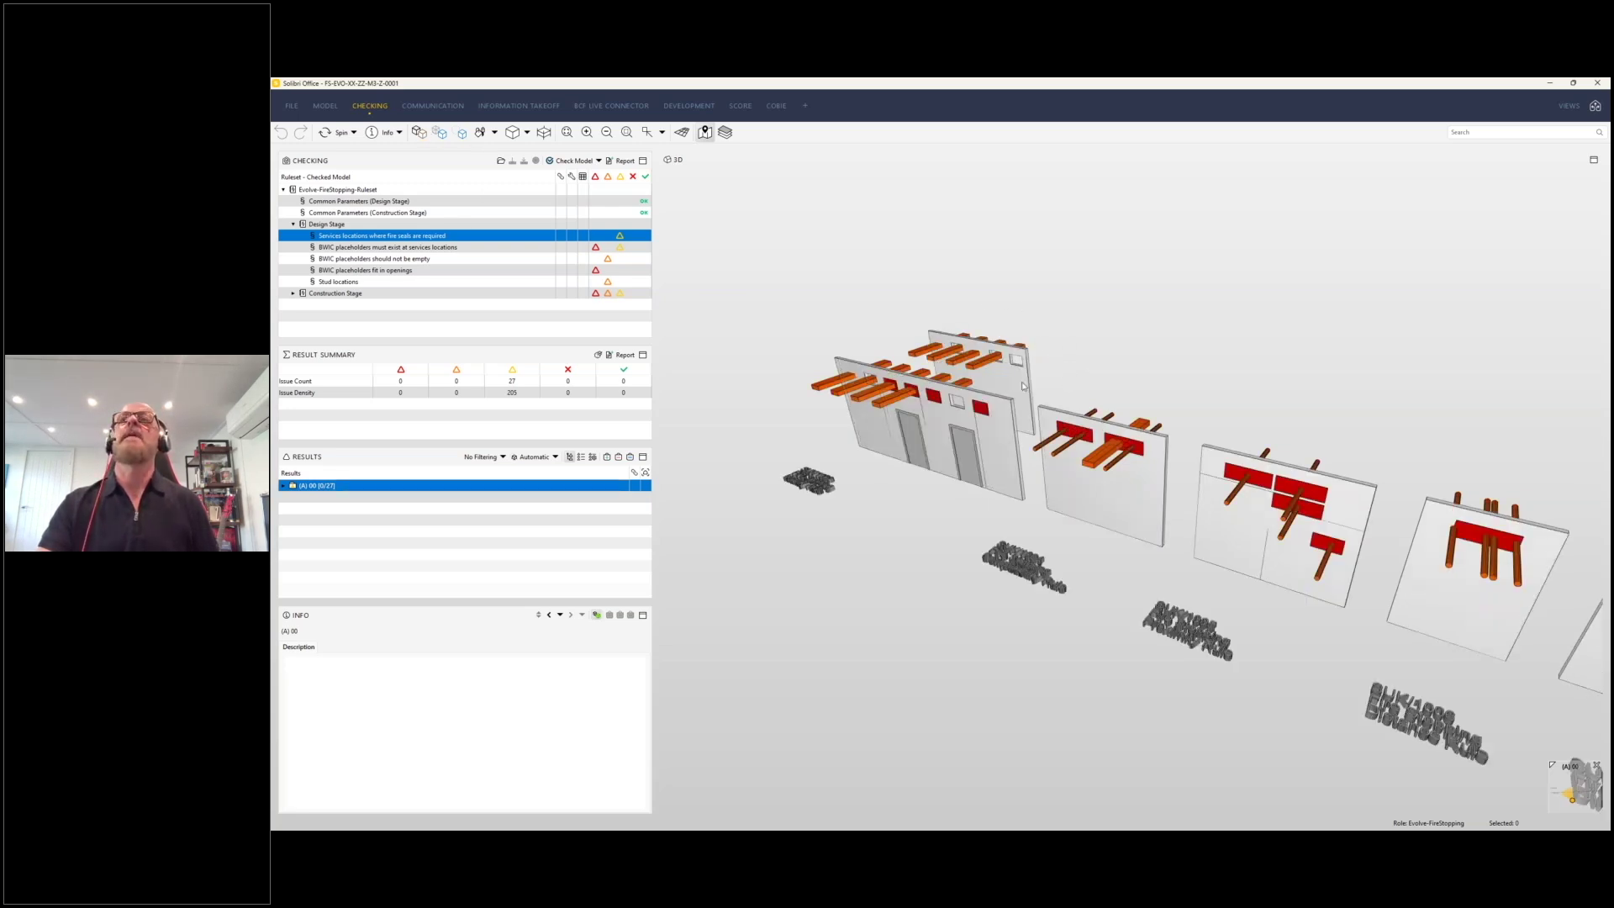
mouse_move(1025, 388)
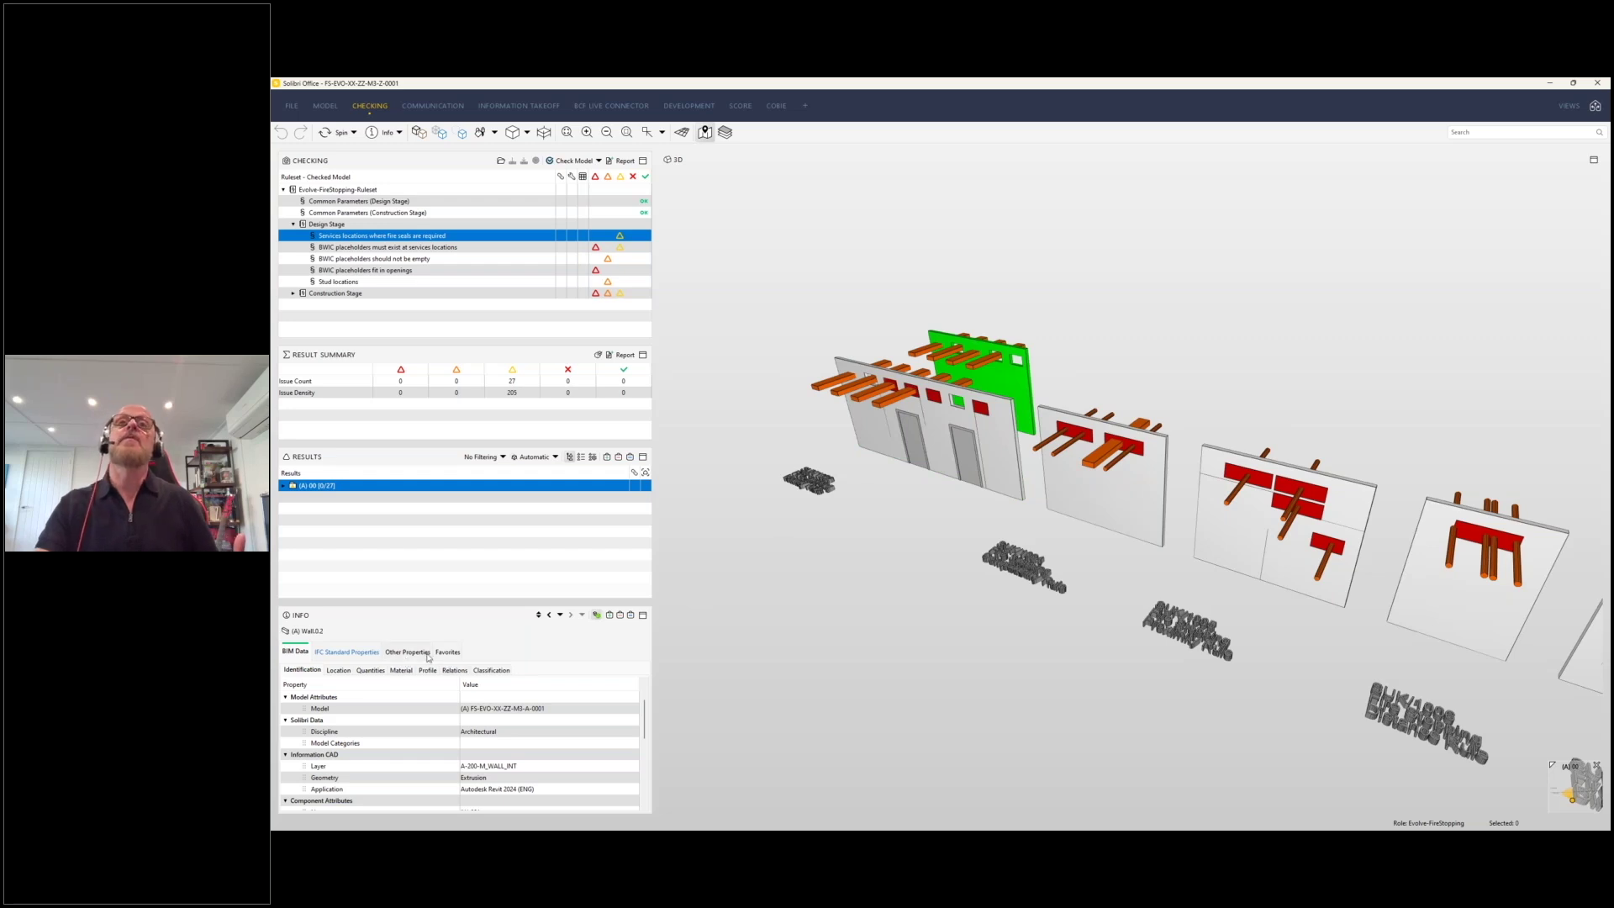
click(1000, 448)
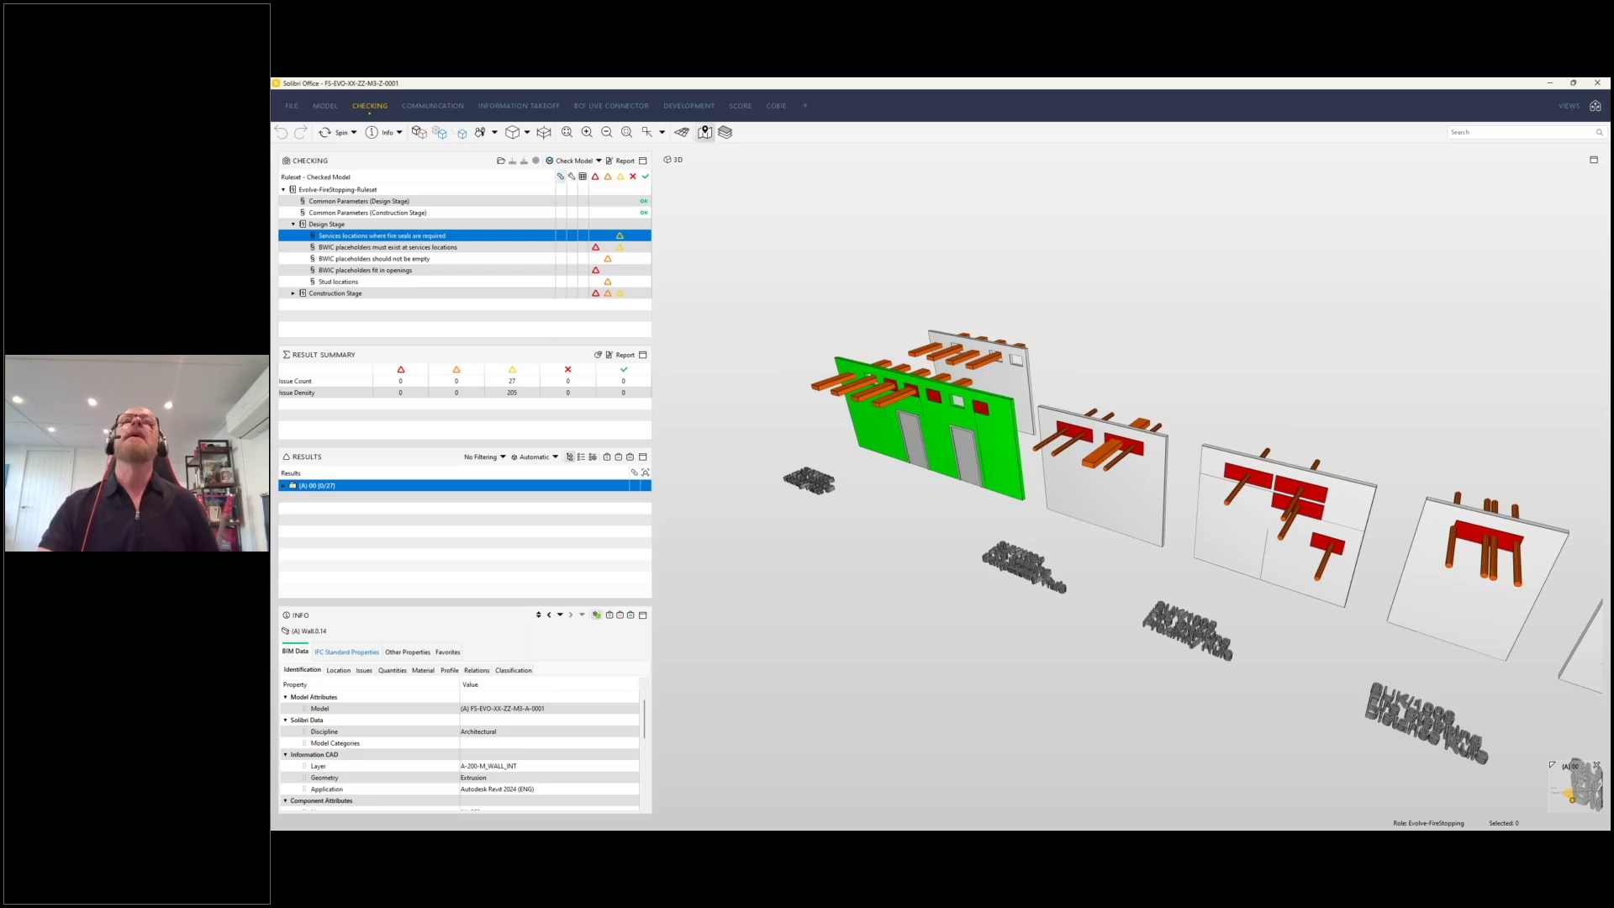
Expand the floor 00 results by wall, view Wall.0.1 and Wall.0.12 individually, and inspect the whole floor group's penetrations in 3D.
click(284, 487)
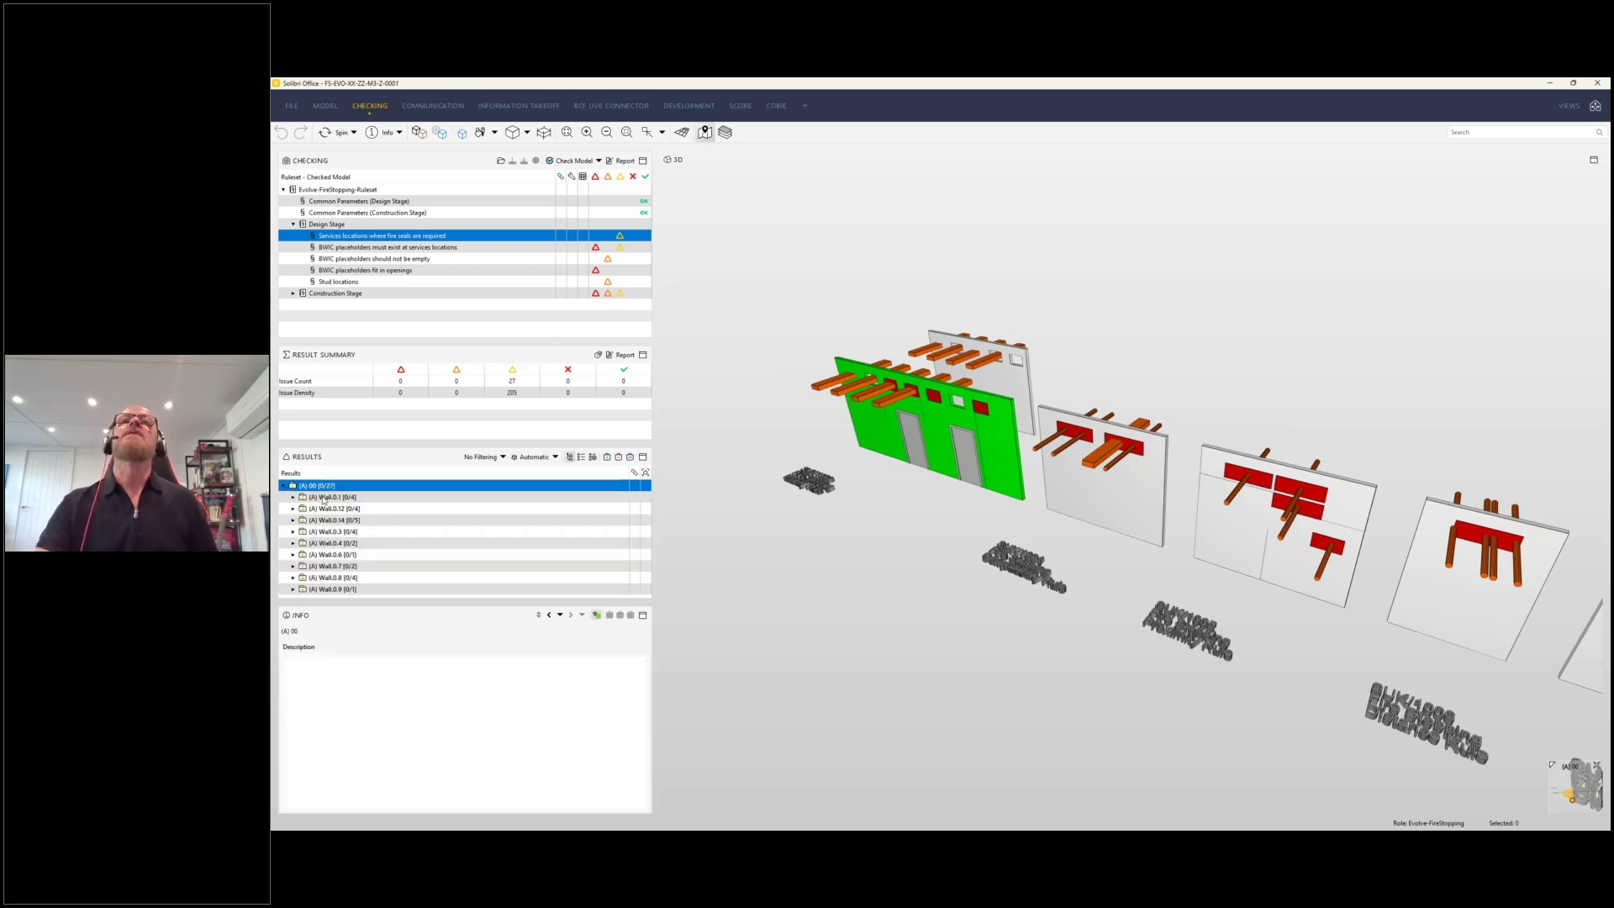
click(324, 496)
click(325, 509)
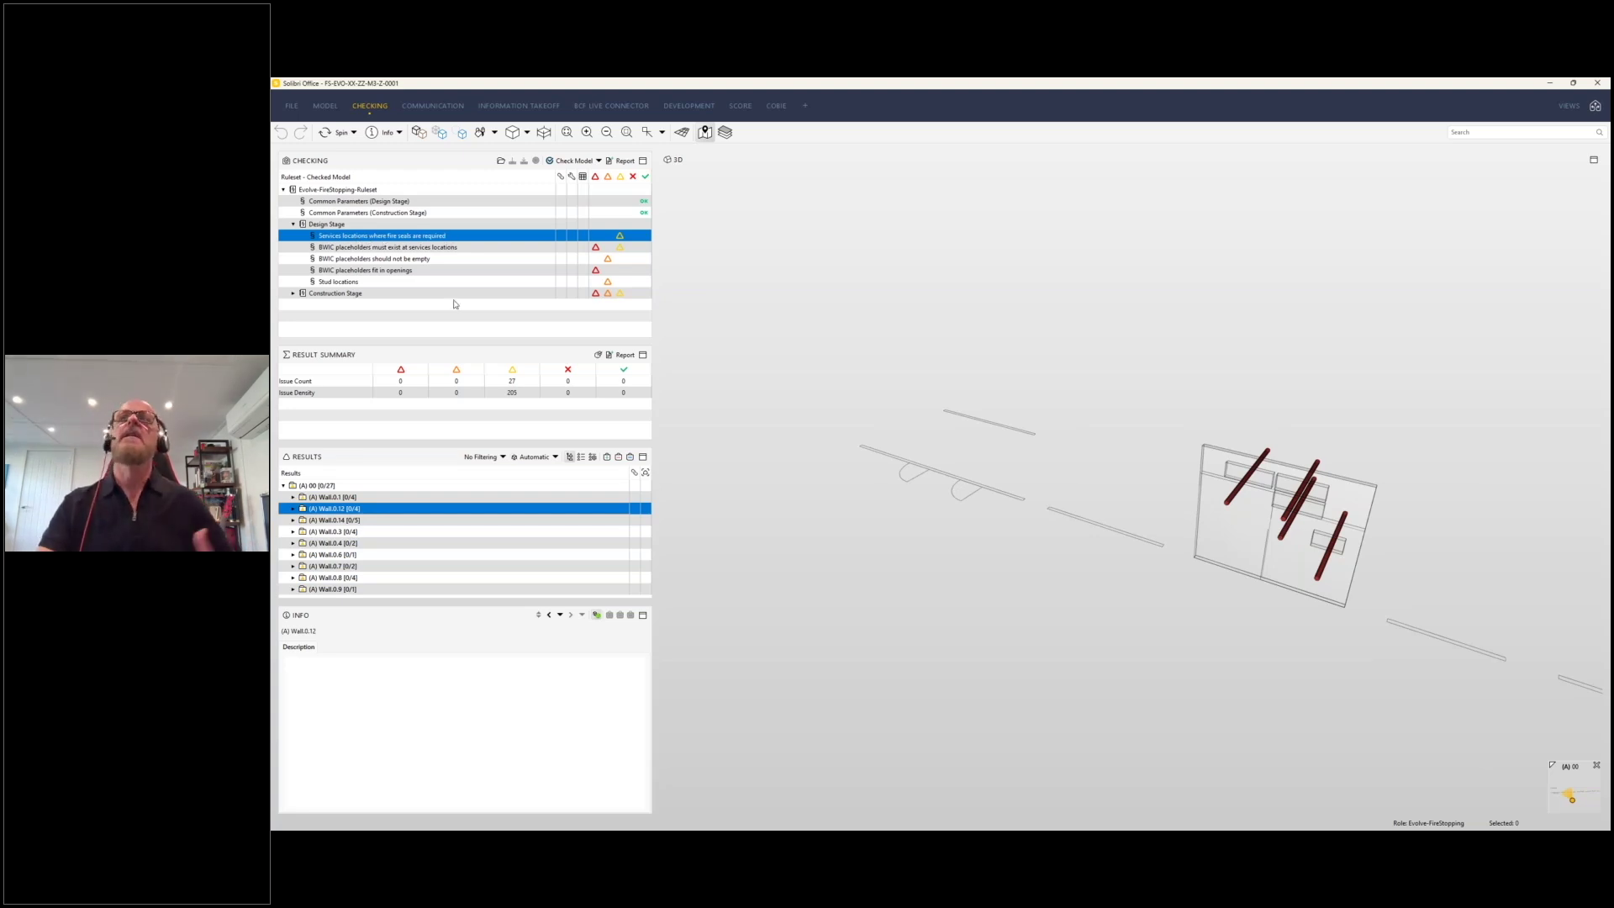
click(454, 486)
drag(1072, 448, 1230, 530)
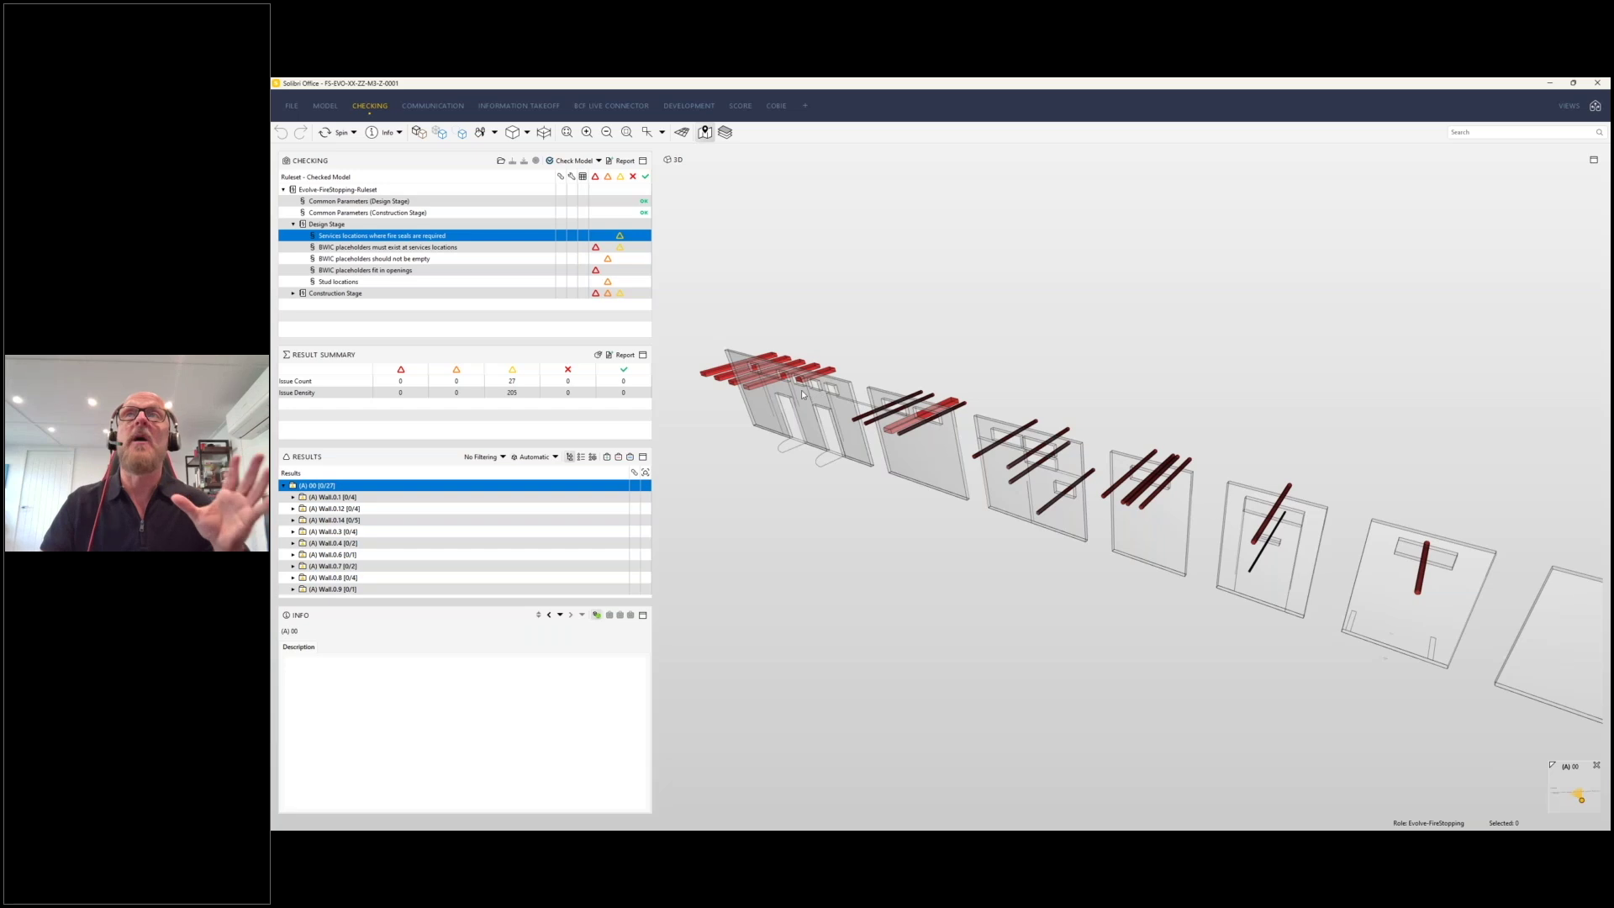
scroll(788, 396, up, 6)
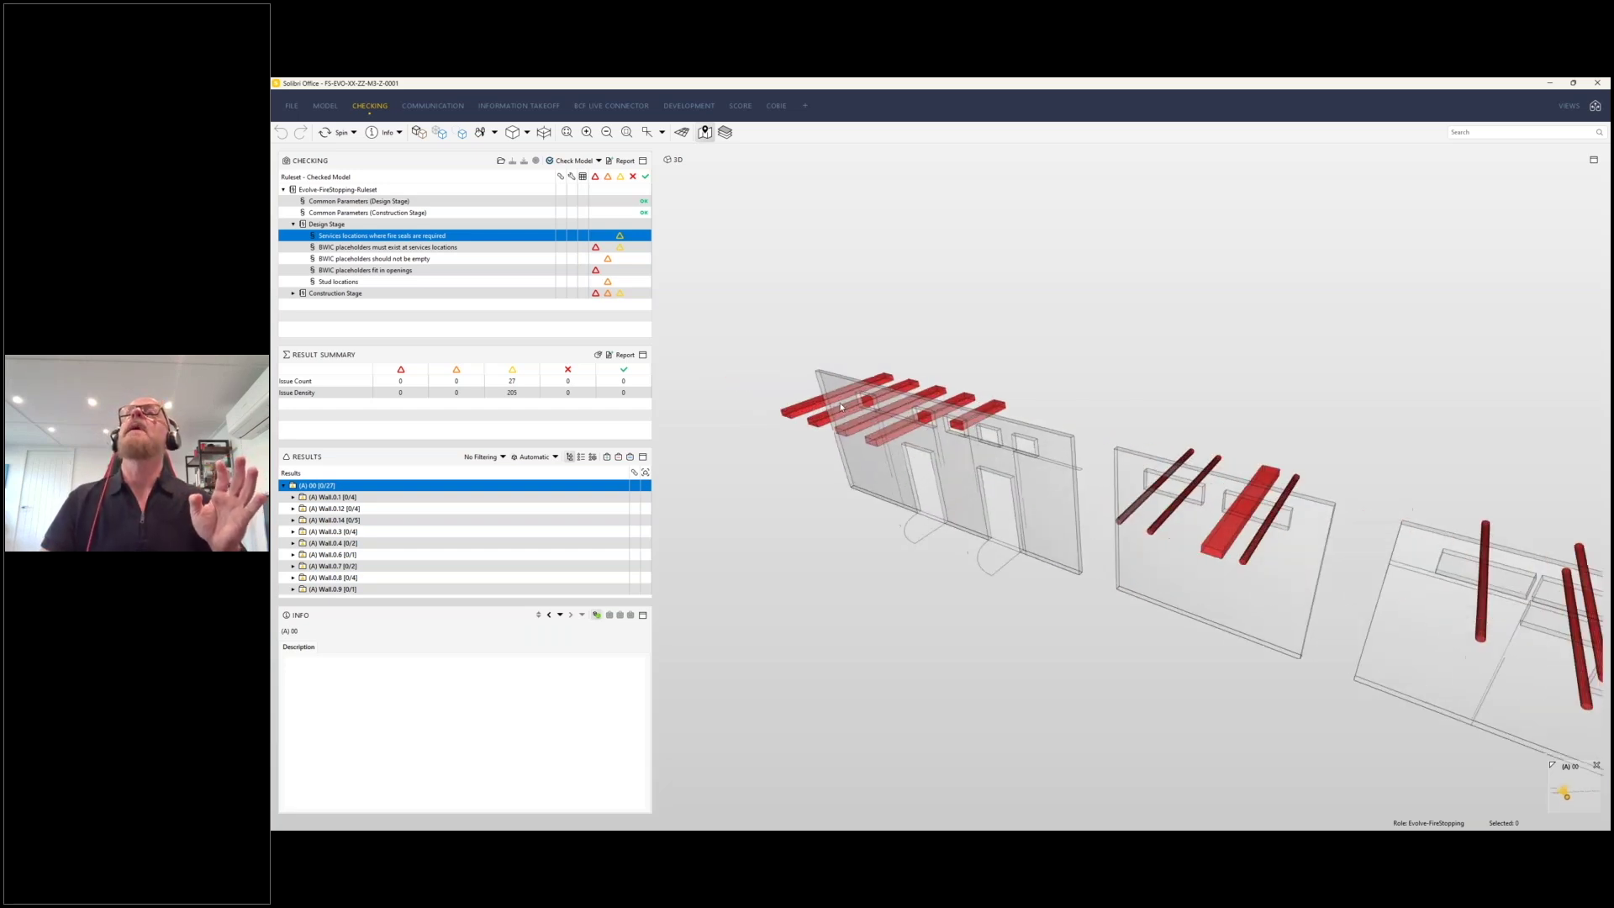
drag(833, 382, 837, 401)
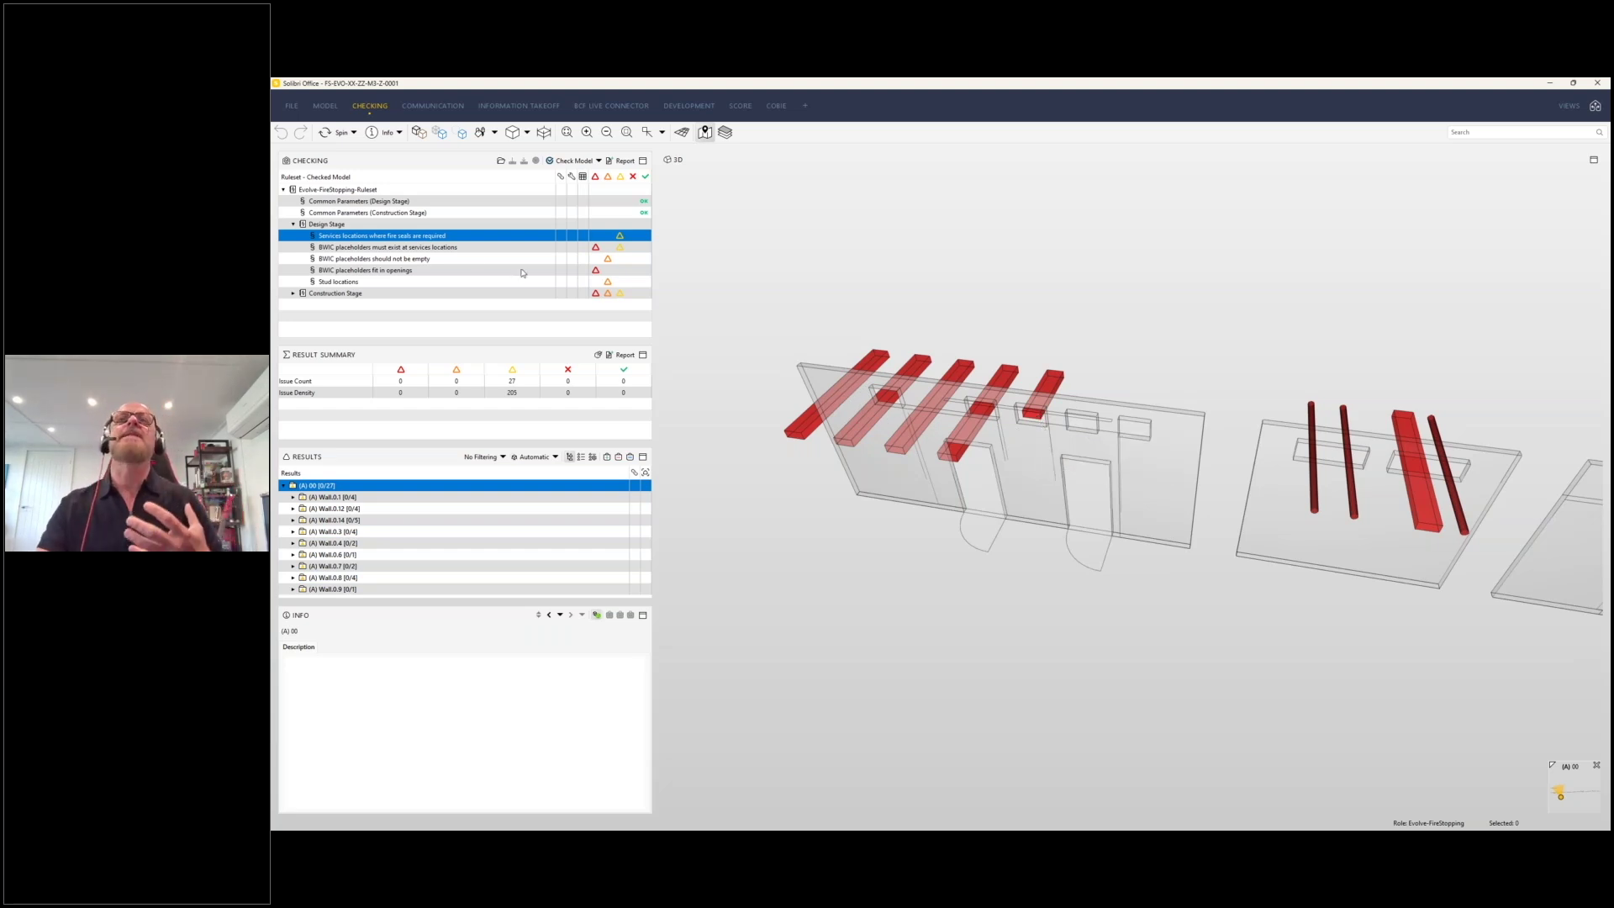
Open the results of "BWIC placeholders must exist at services locations" and expand floor 00 down to the individual issues of Wall.0.14.
click(391, 250)
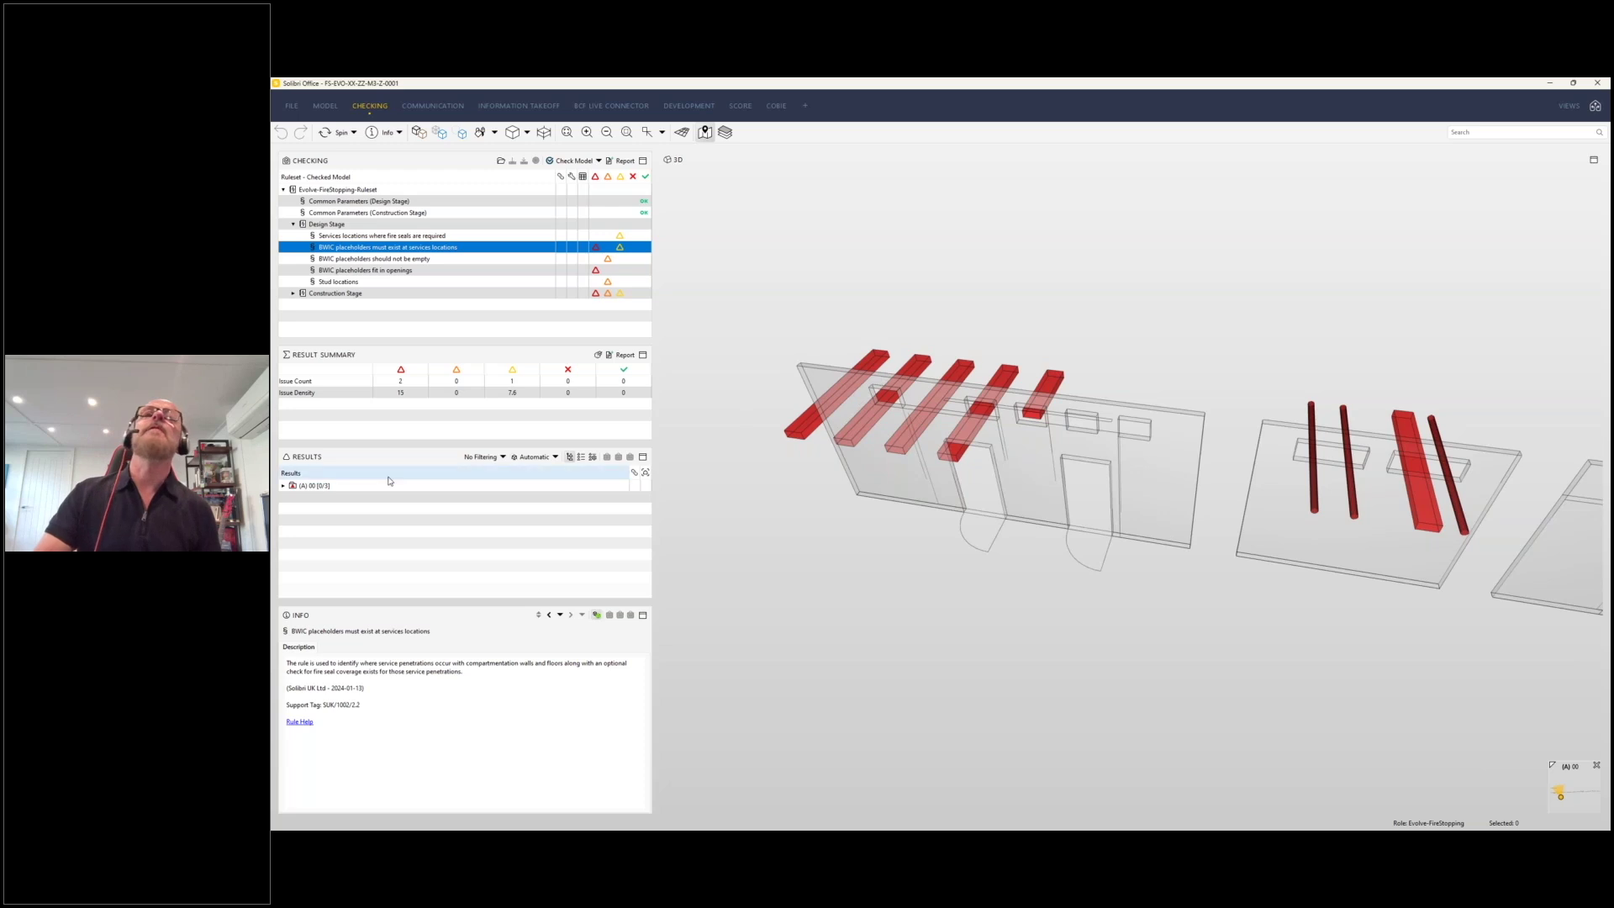
click(309, 486)
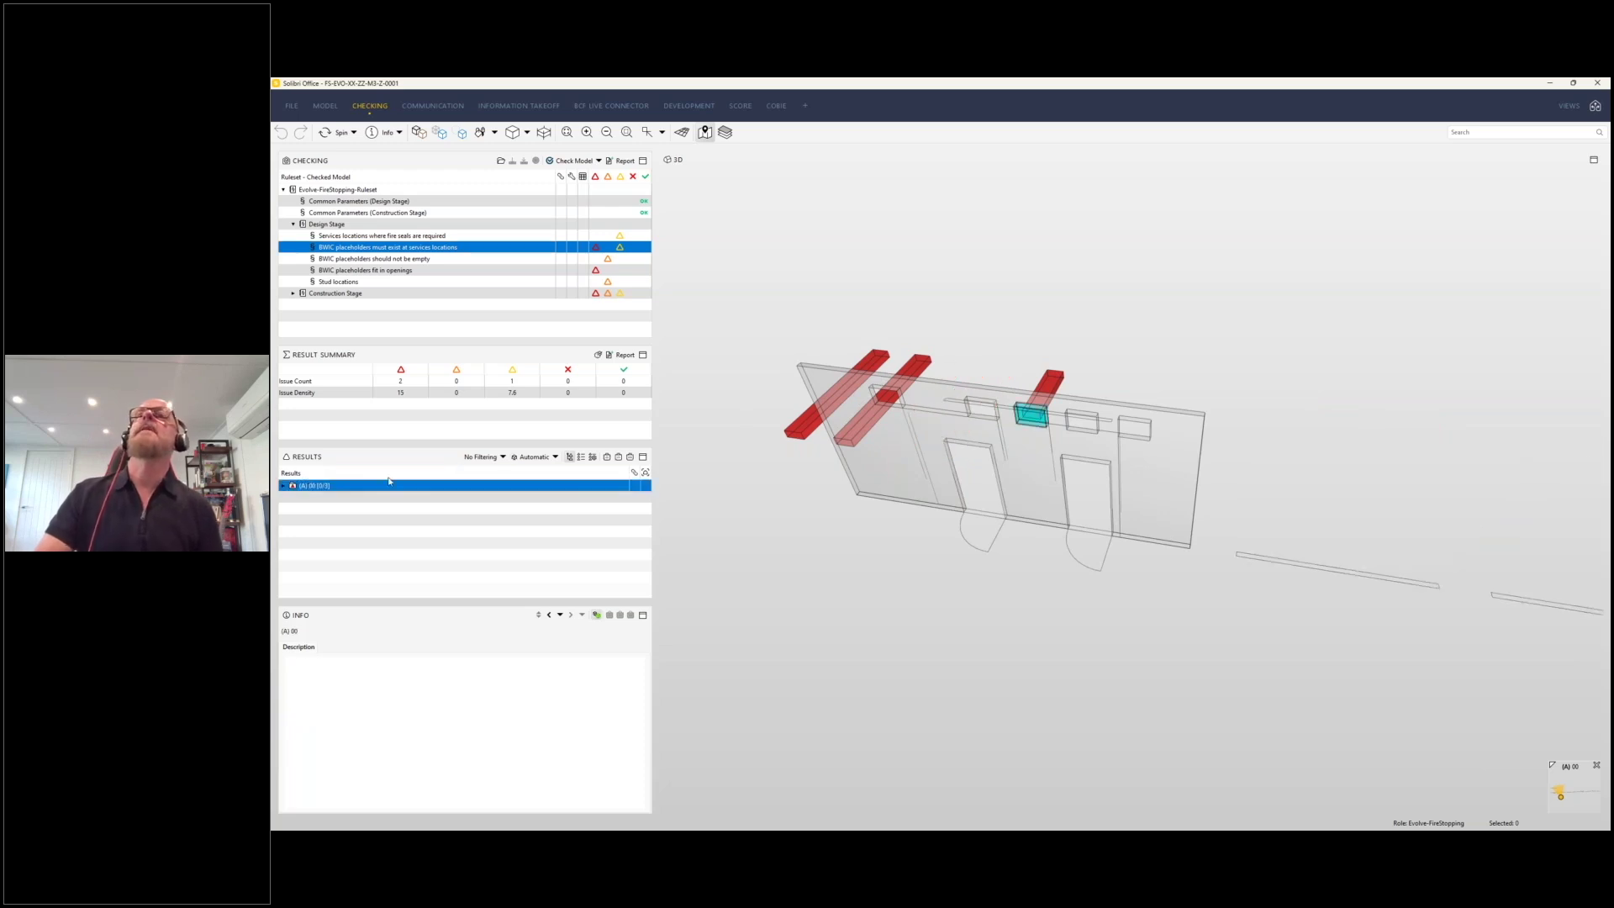
click(283, 486)
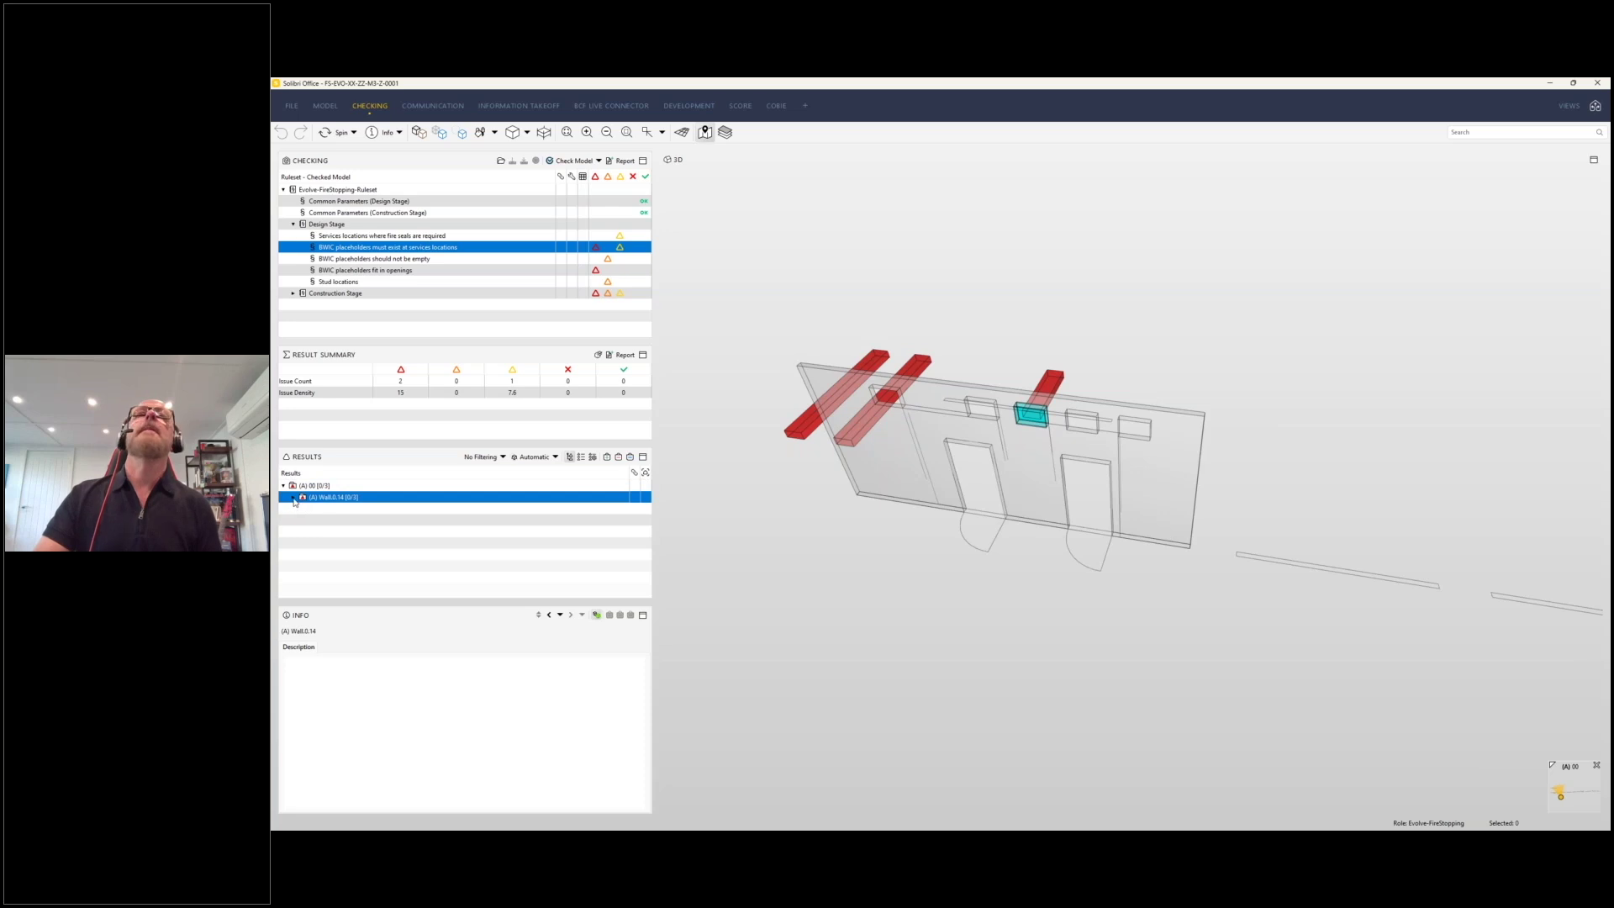
click(293, 498)
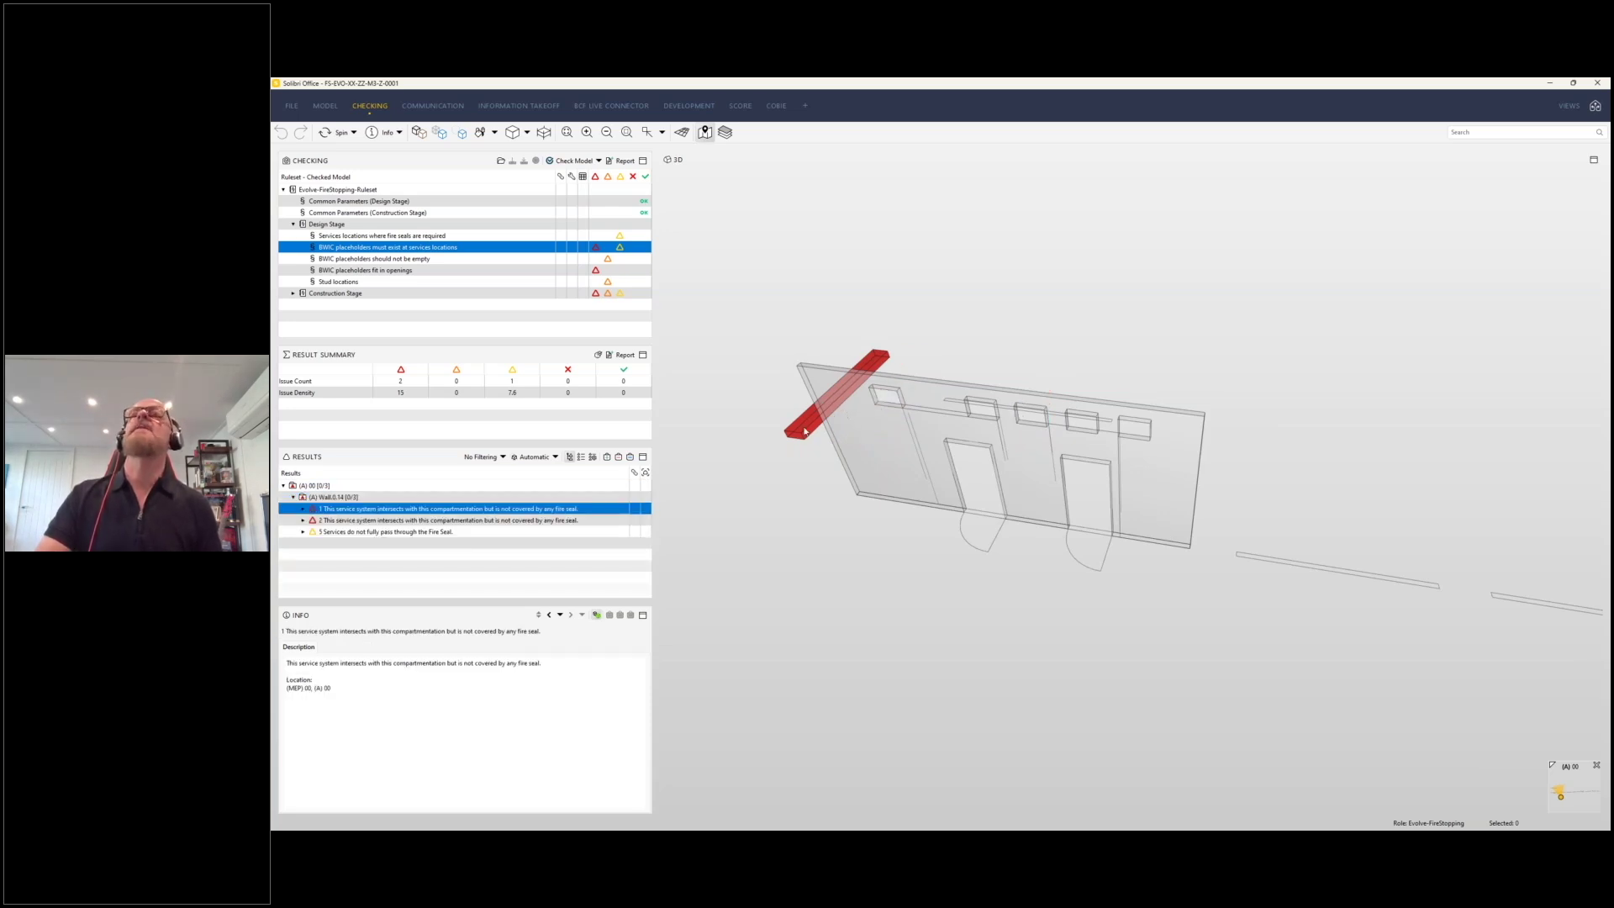
Inspect Wall.0.14's third and second issues in 3D and show the second issue's location among all model components.
click(373, 533)
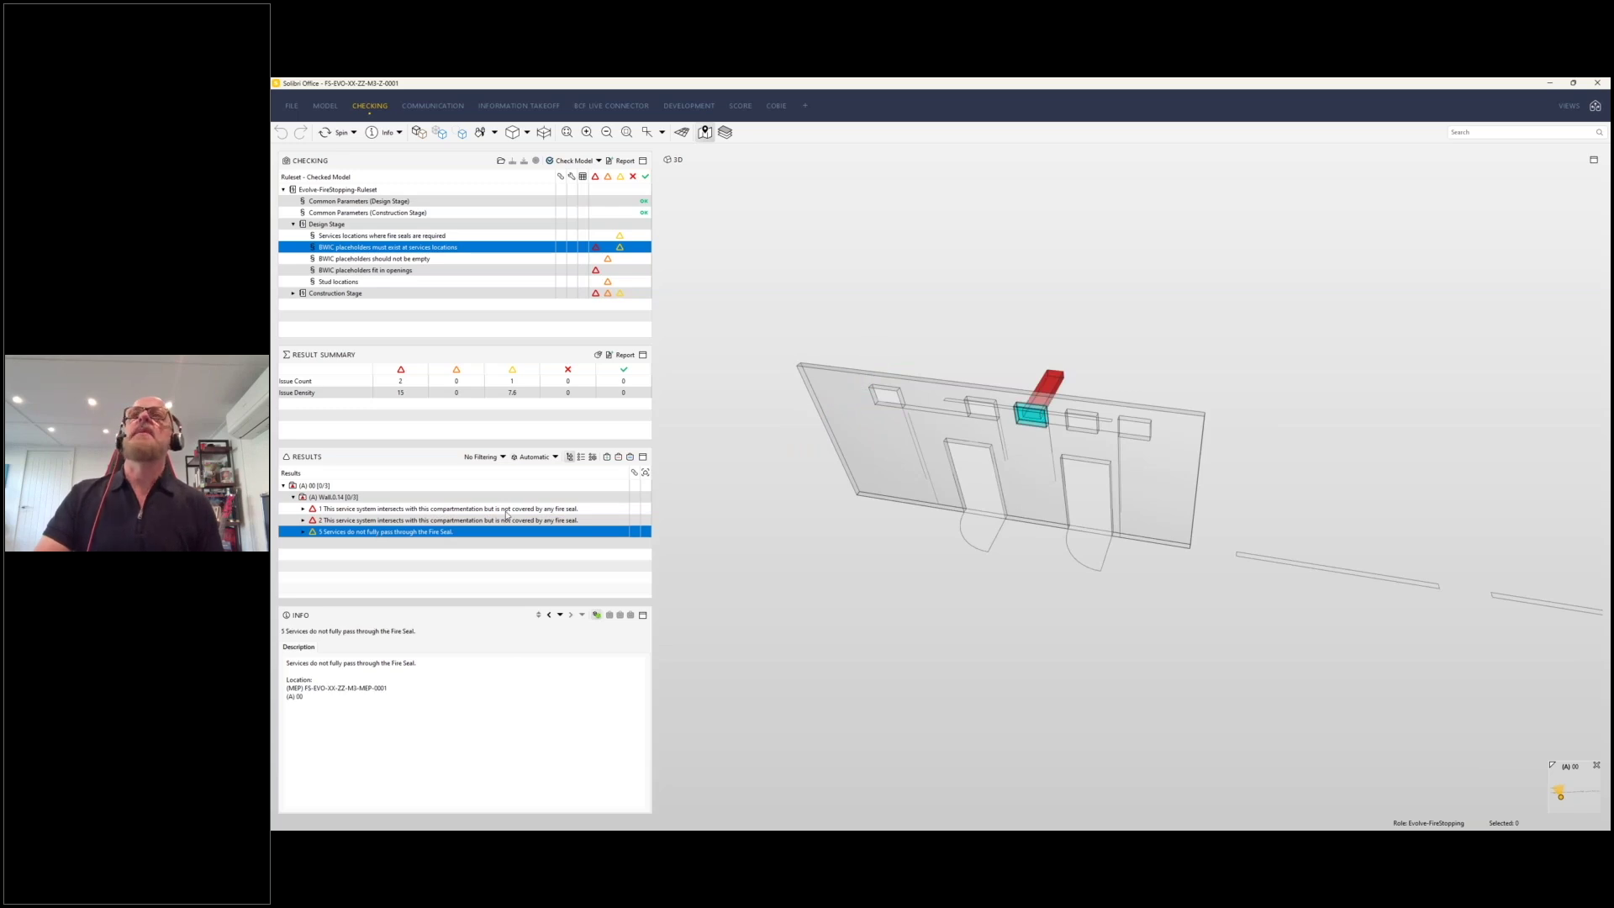
click(422, 521)
scroll(886, 397, up, 5)
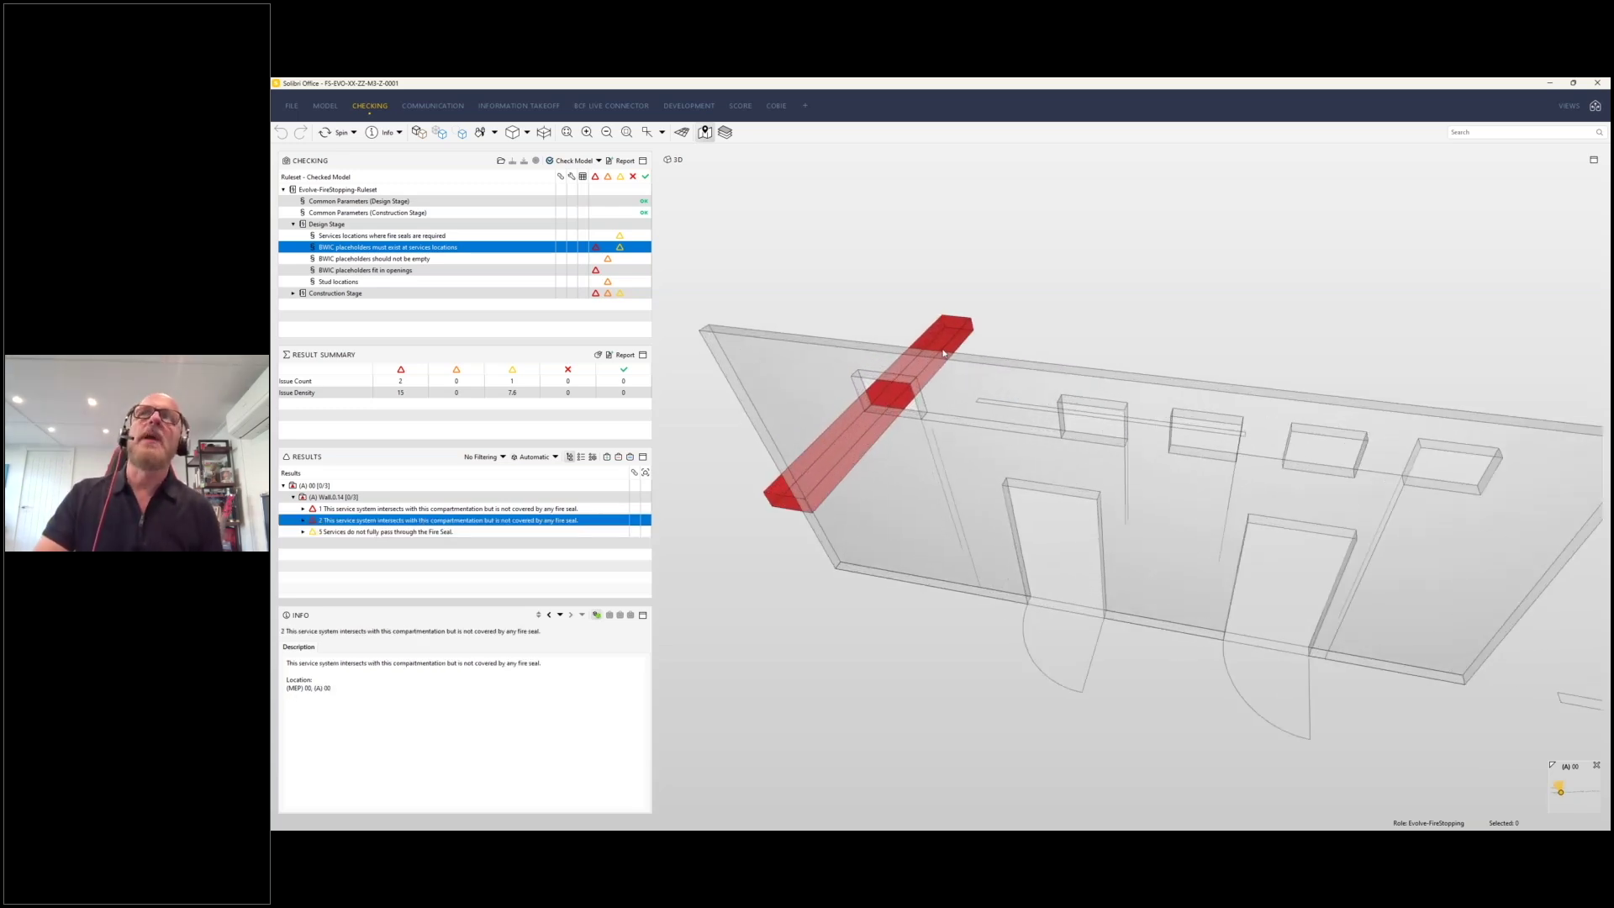
click(419, 133)
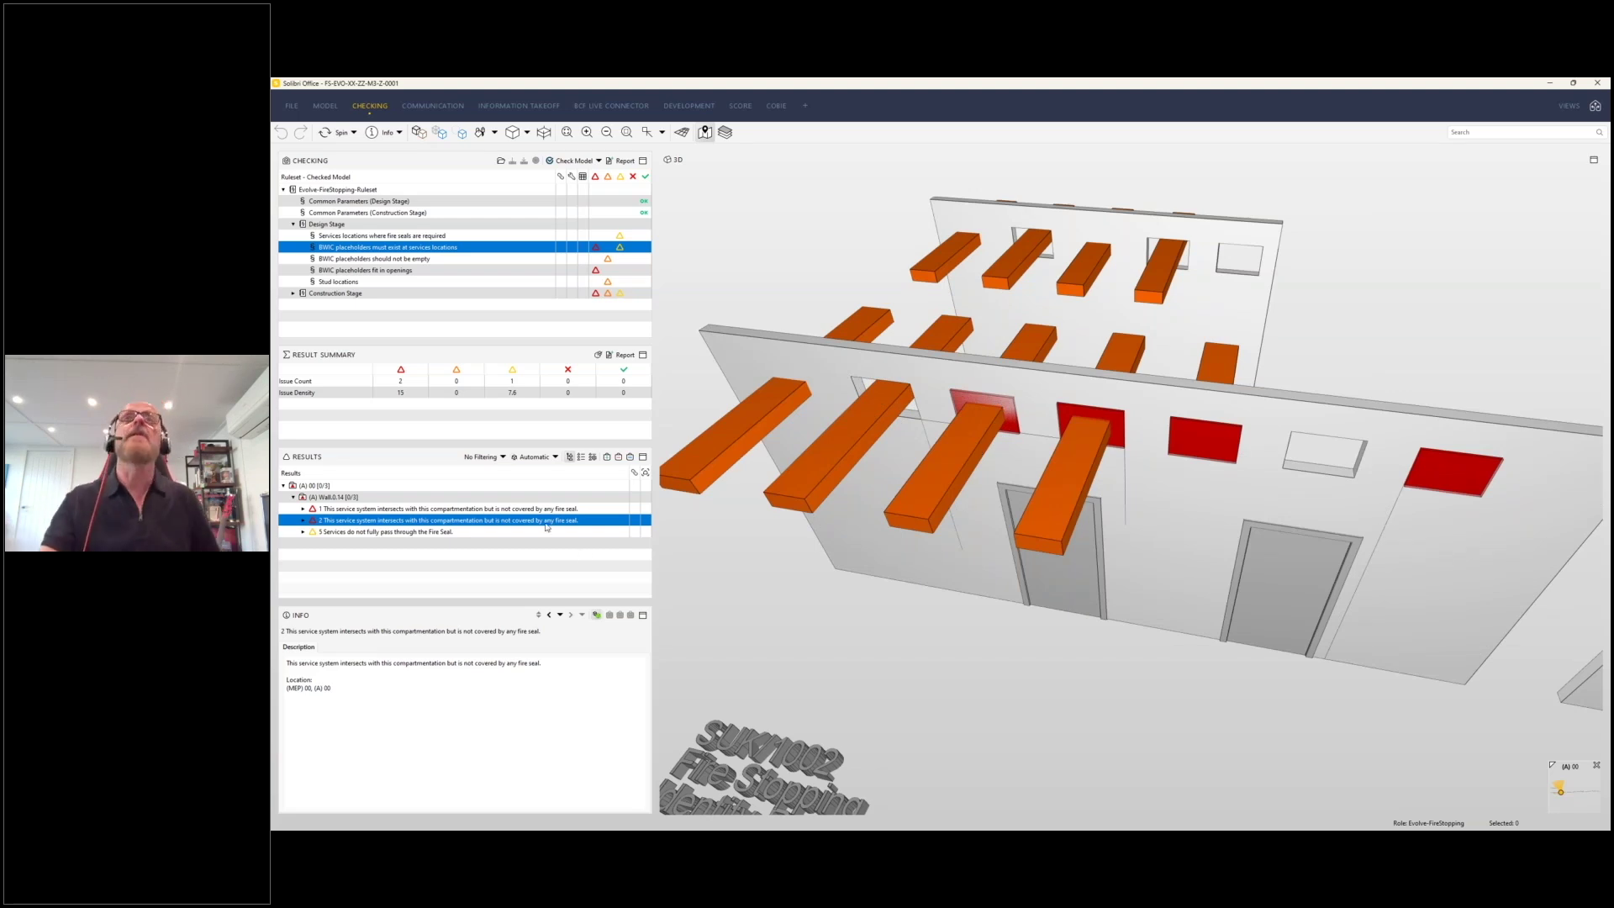
Select the design-stage rule "BWIC placeholders should not be empty" and isolate its floor 01 result in 3D.
click(370, 259)
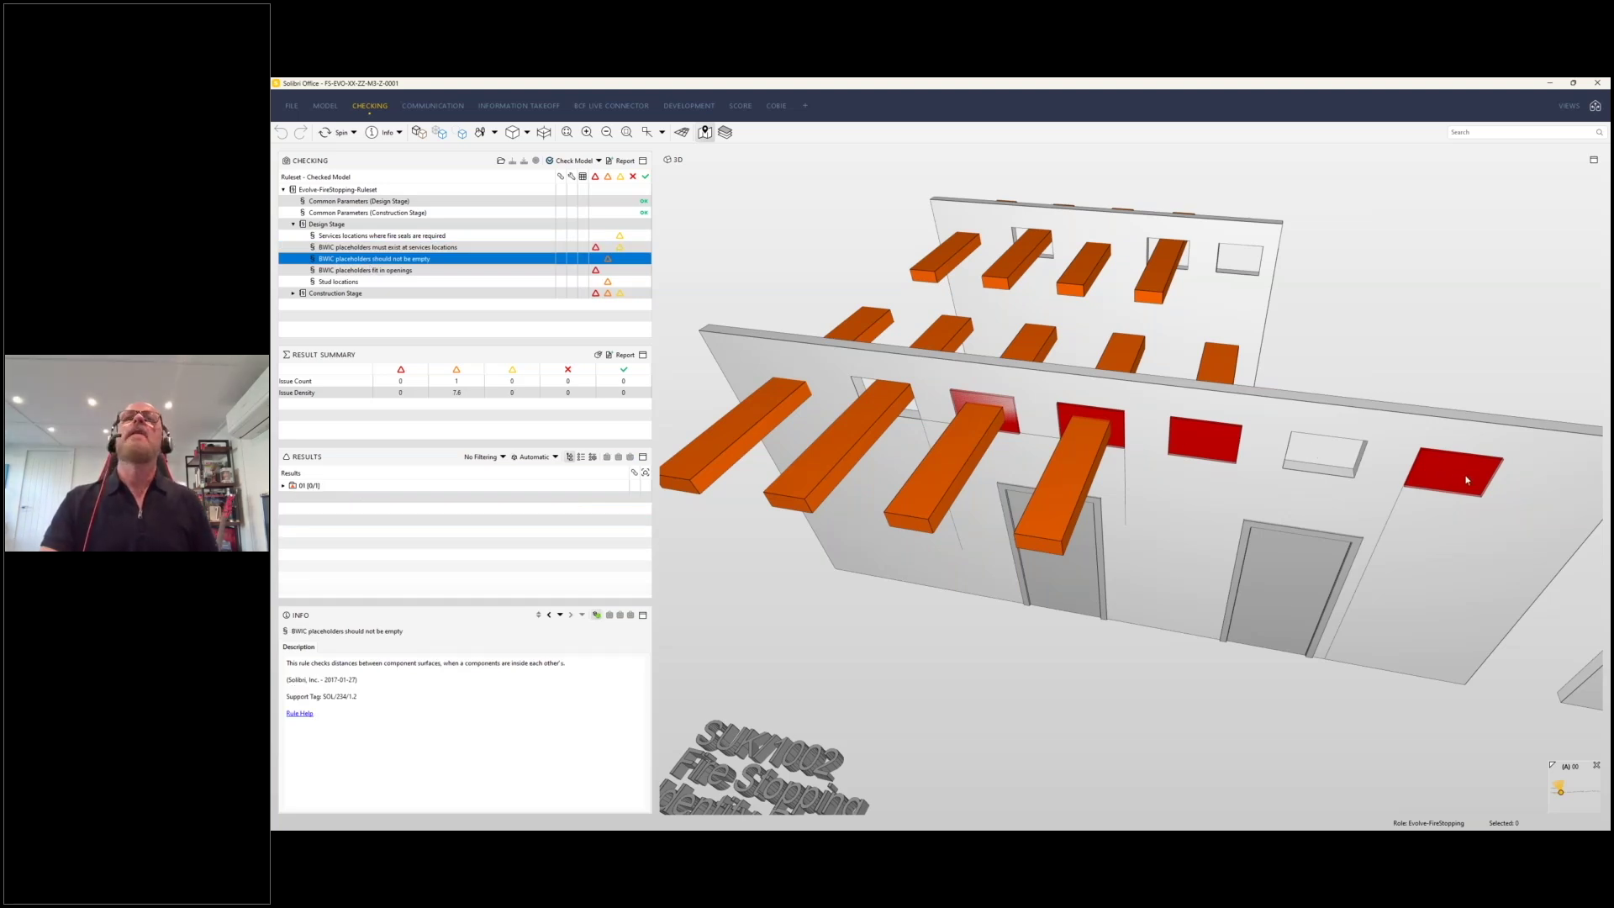
mouse_move(1467, 480)
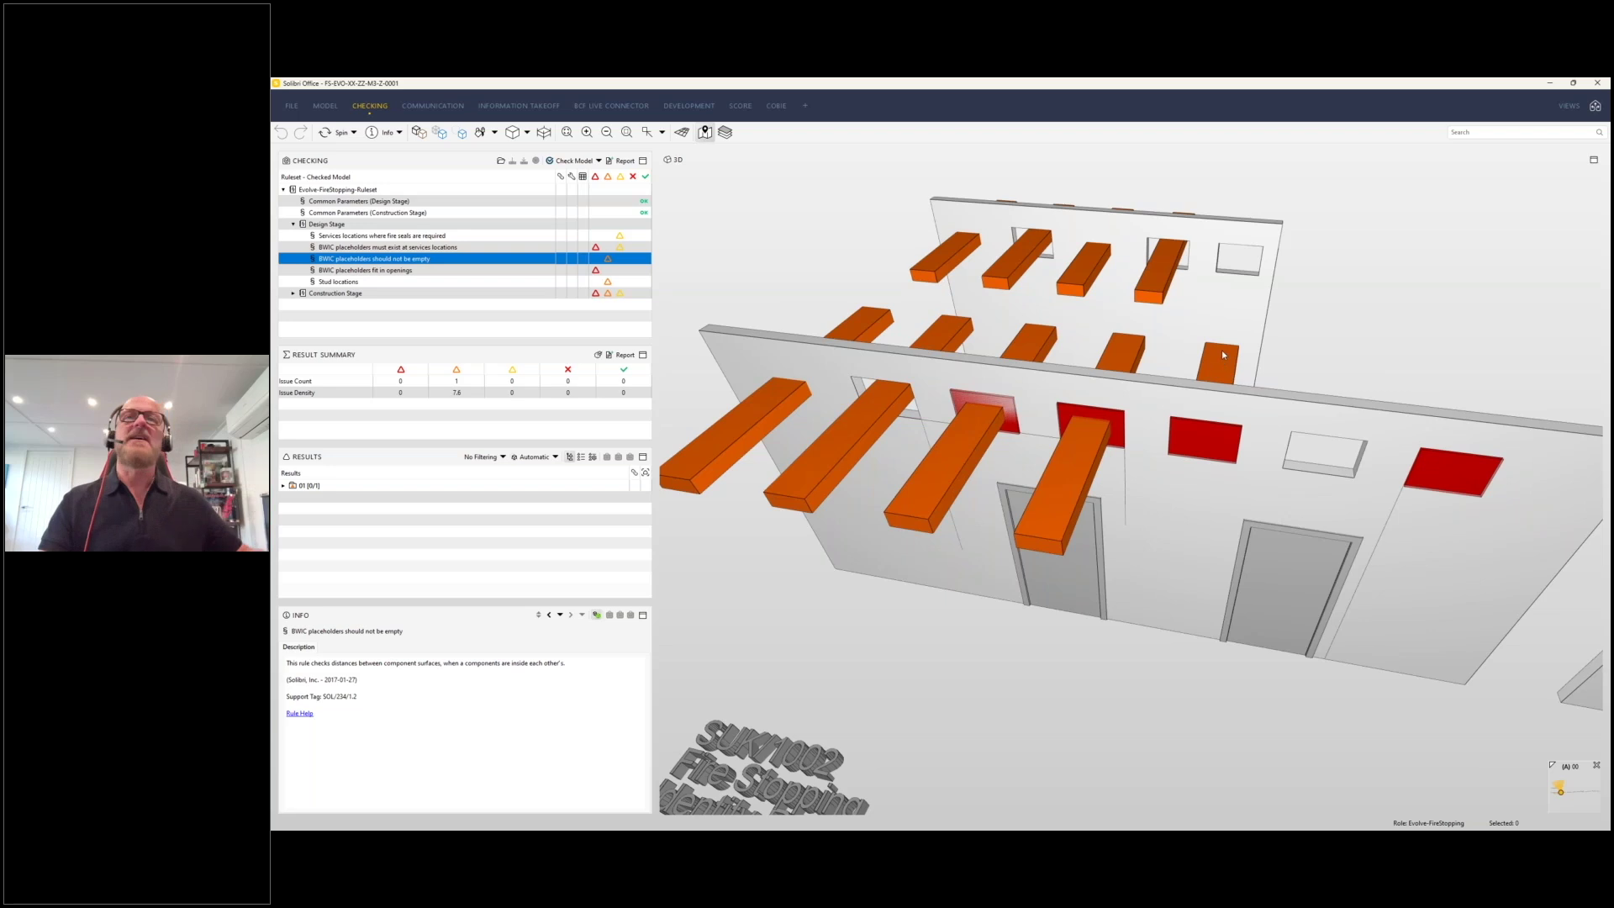
click(310, 489)
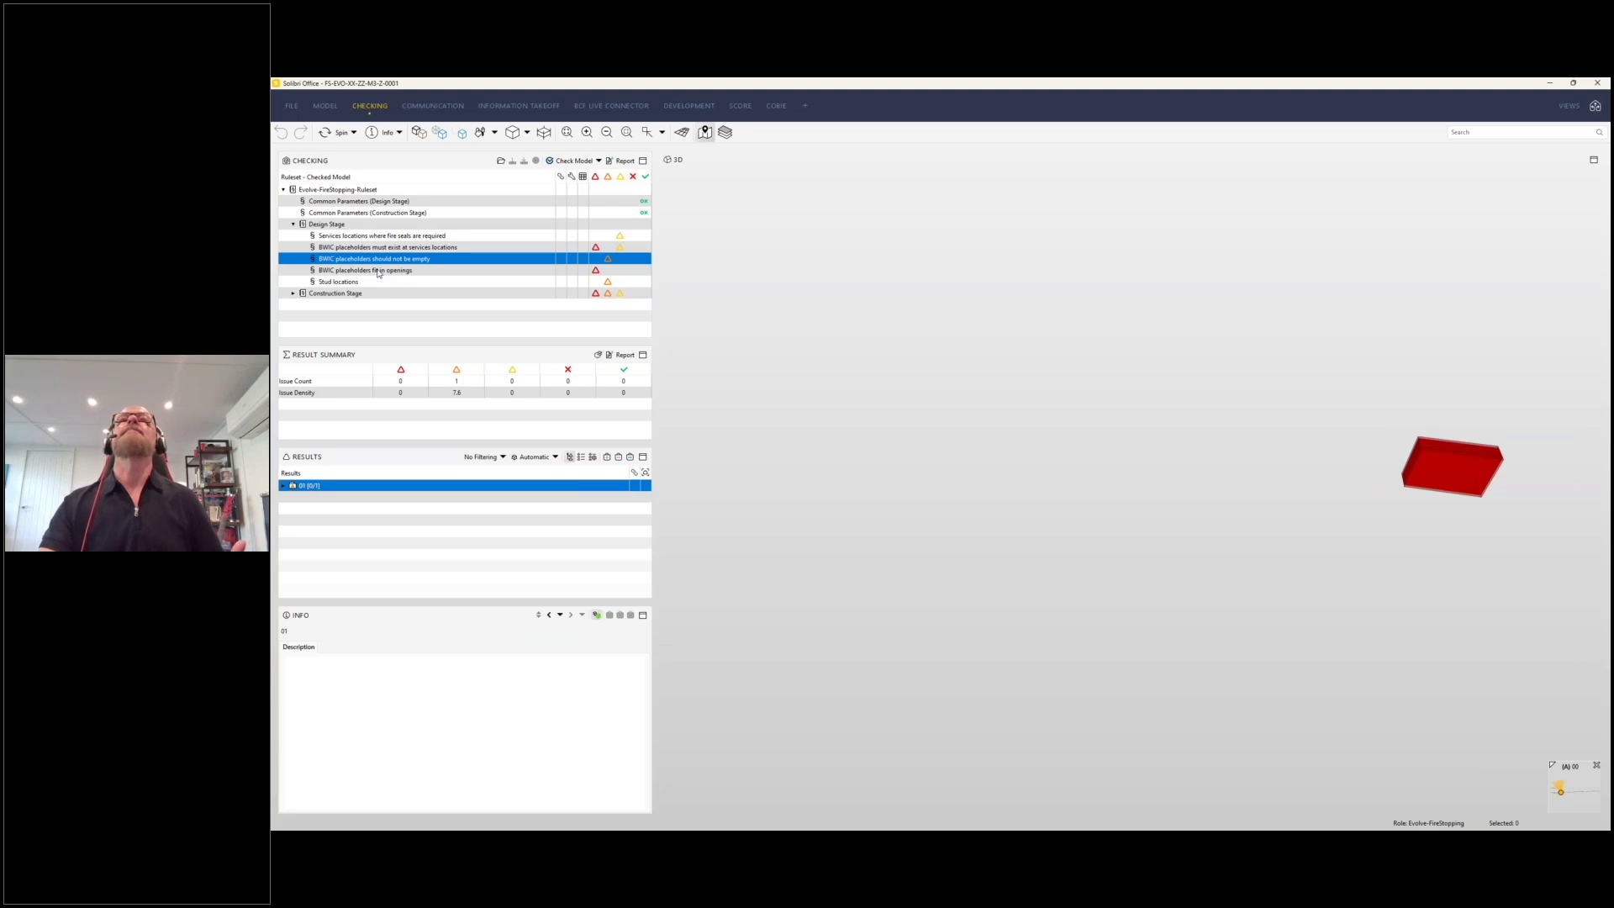
Select the design-stage "Stud locations" rule and inspect its Door.0.2 result in 3D, with the services crossing the door's vertical studs.
click(349, 283)
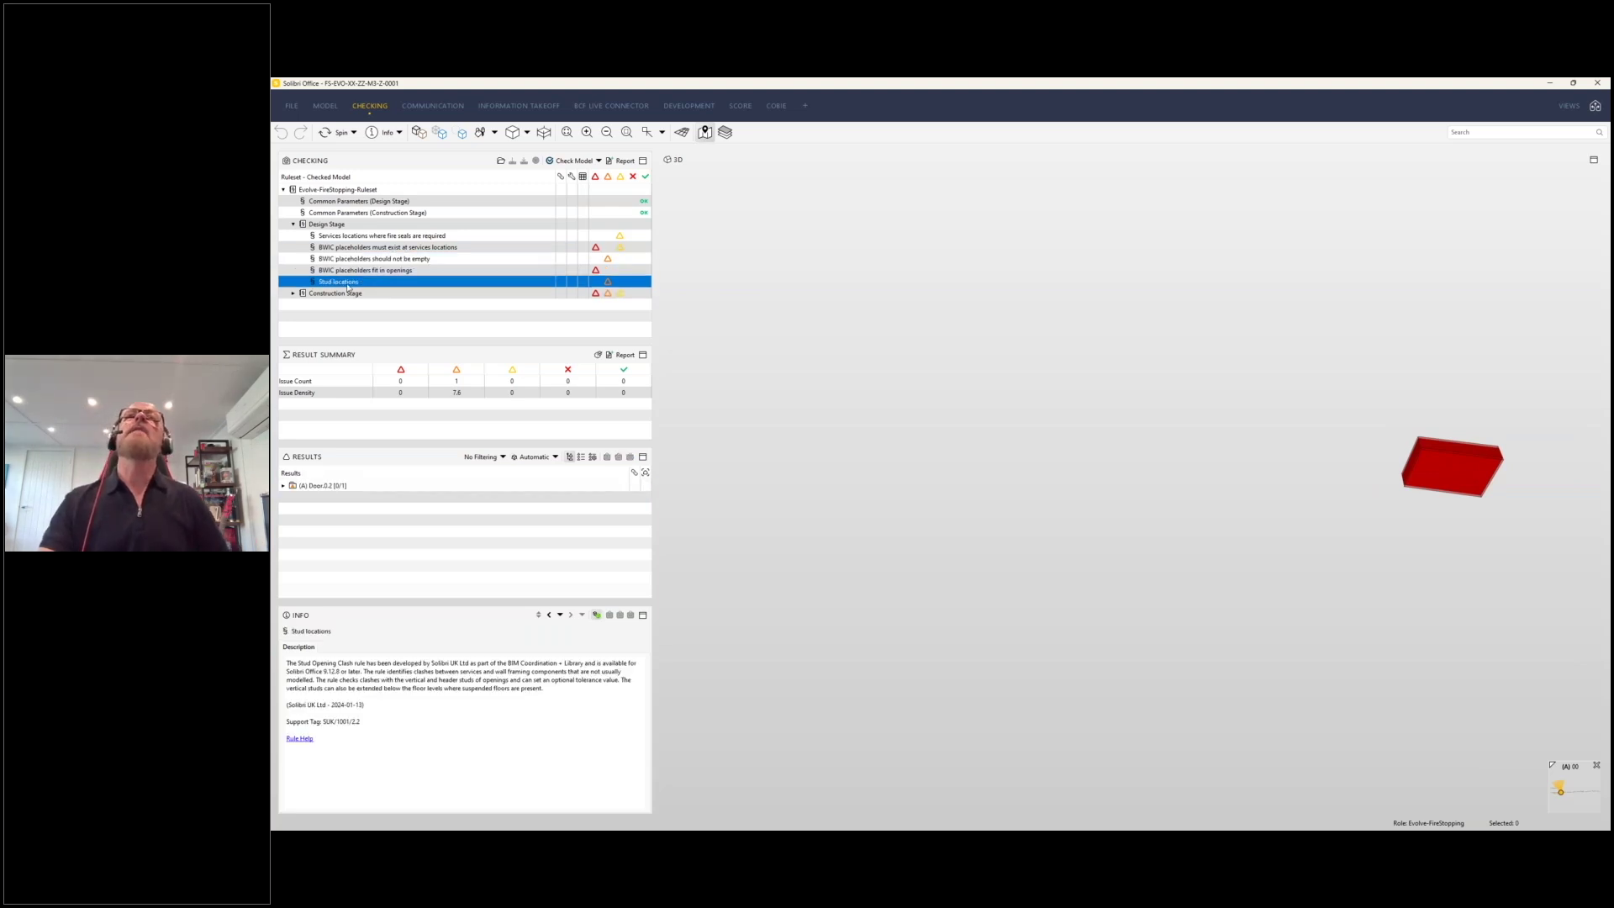
click(315, 486)
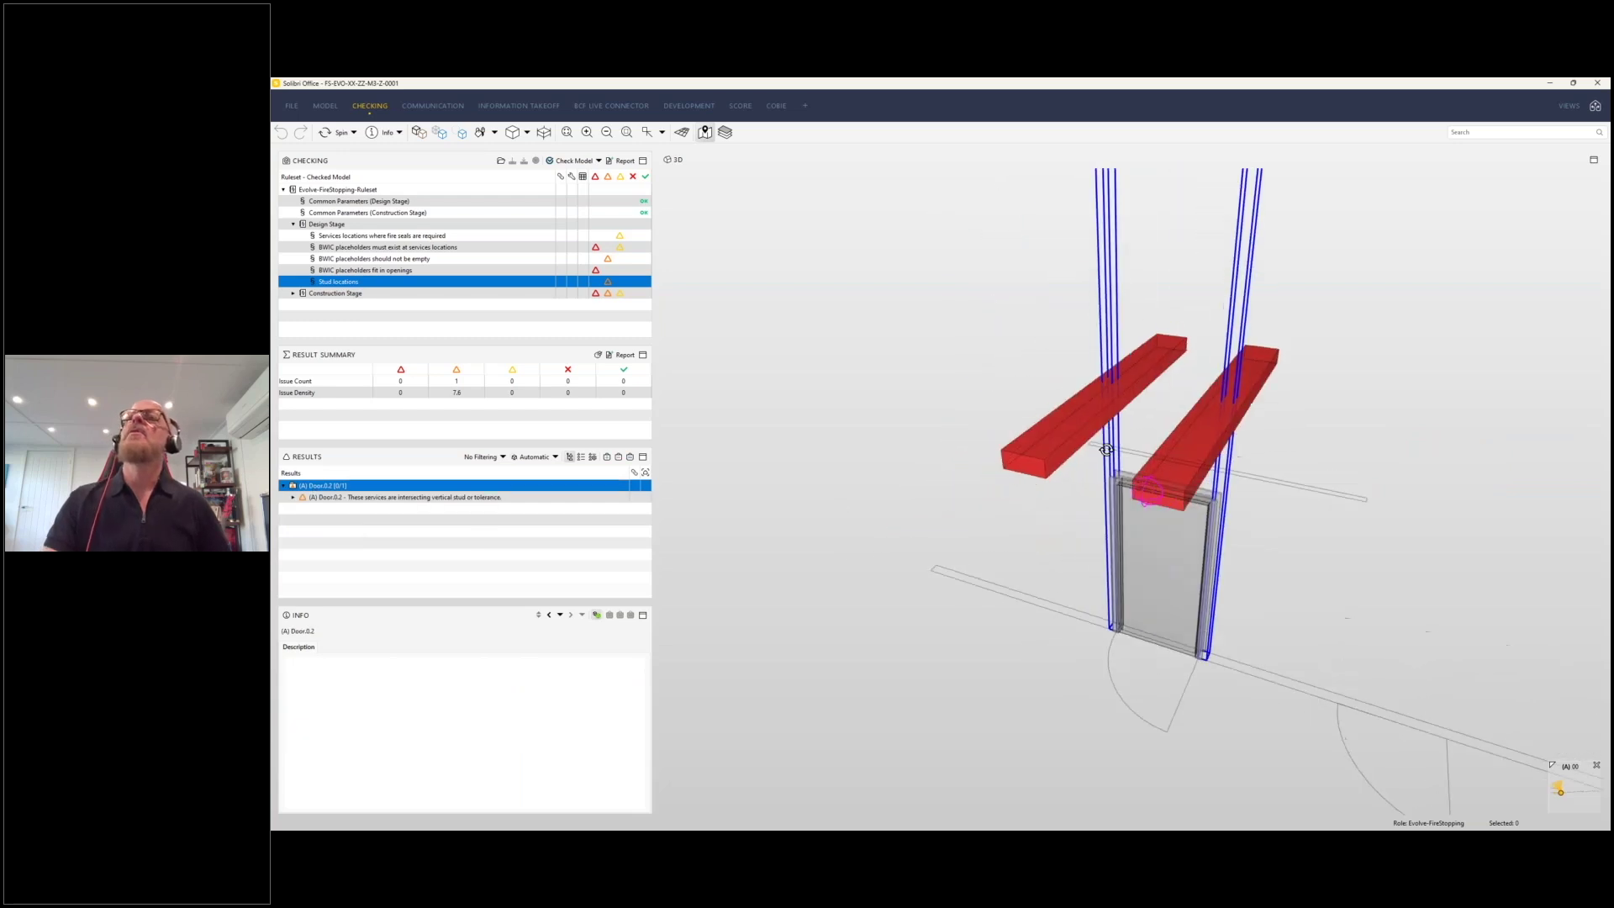
drag(1106, 450, 1345, 483)
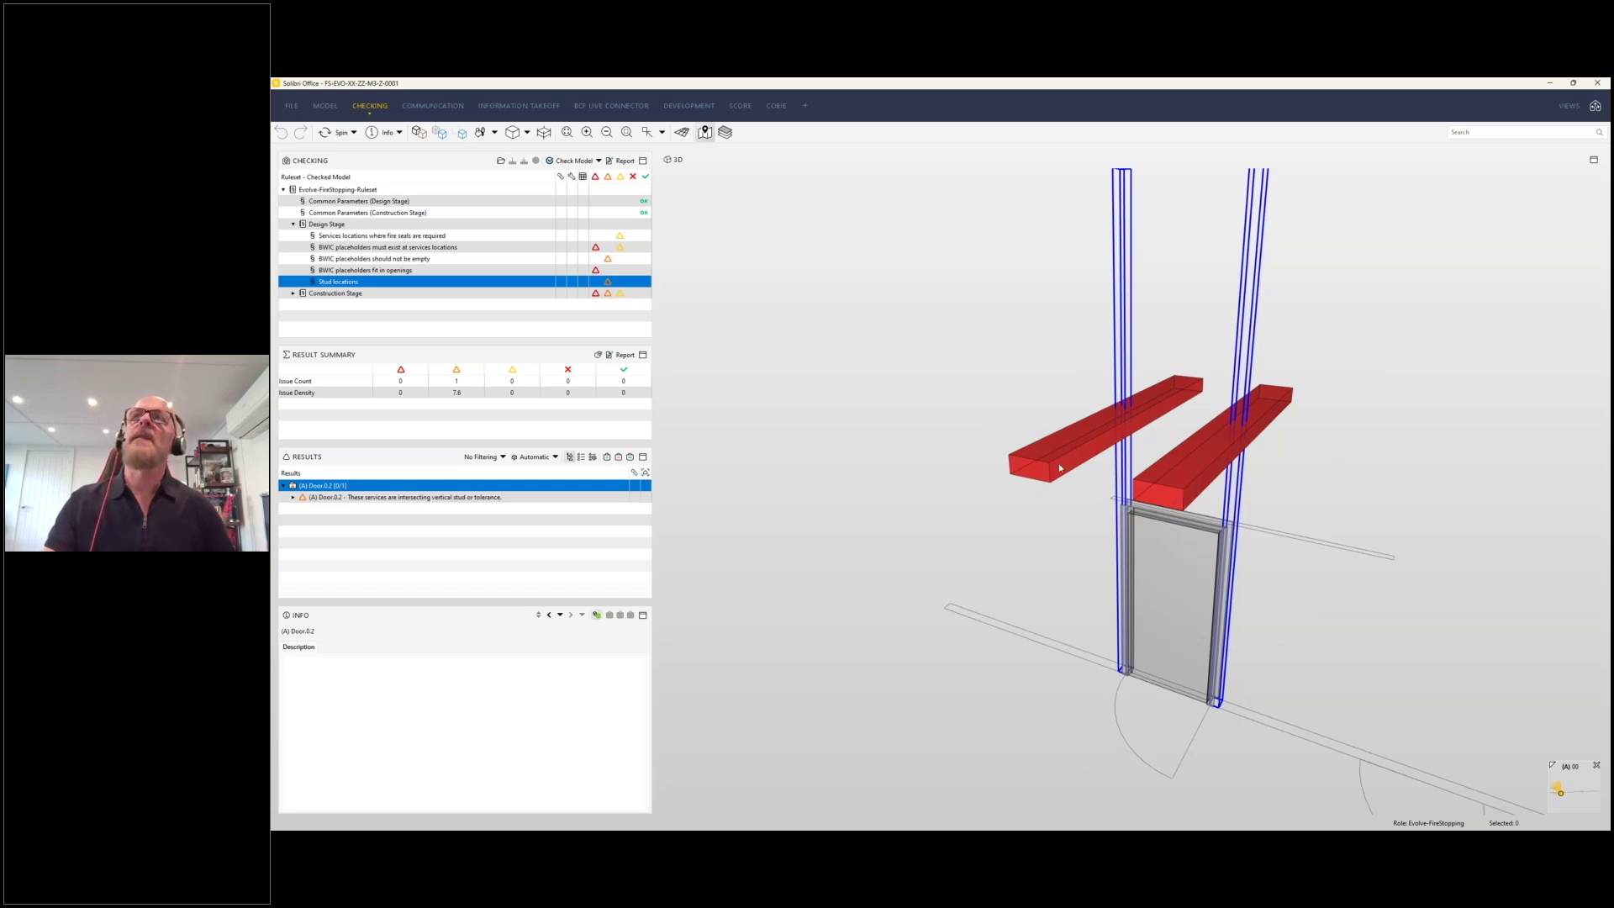
mouse_move(1106, 431)
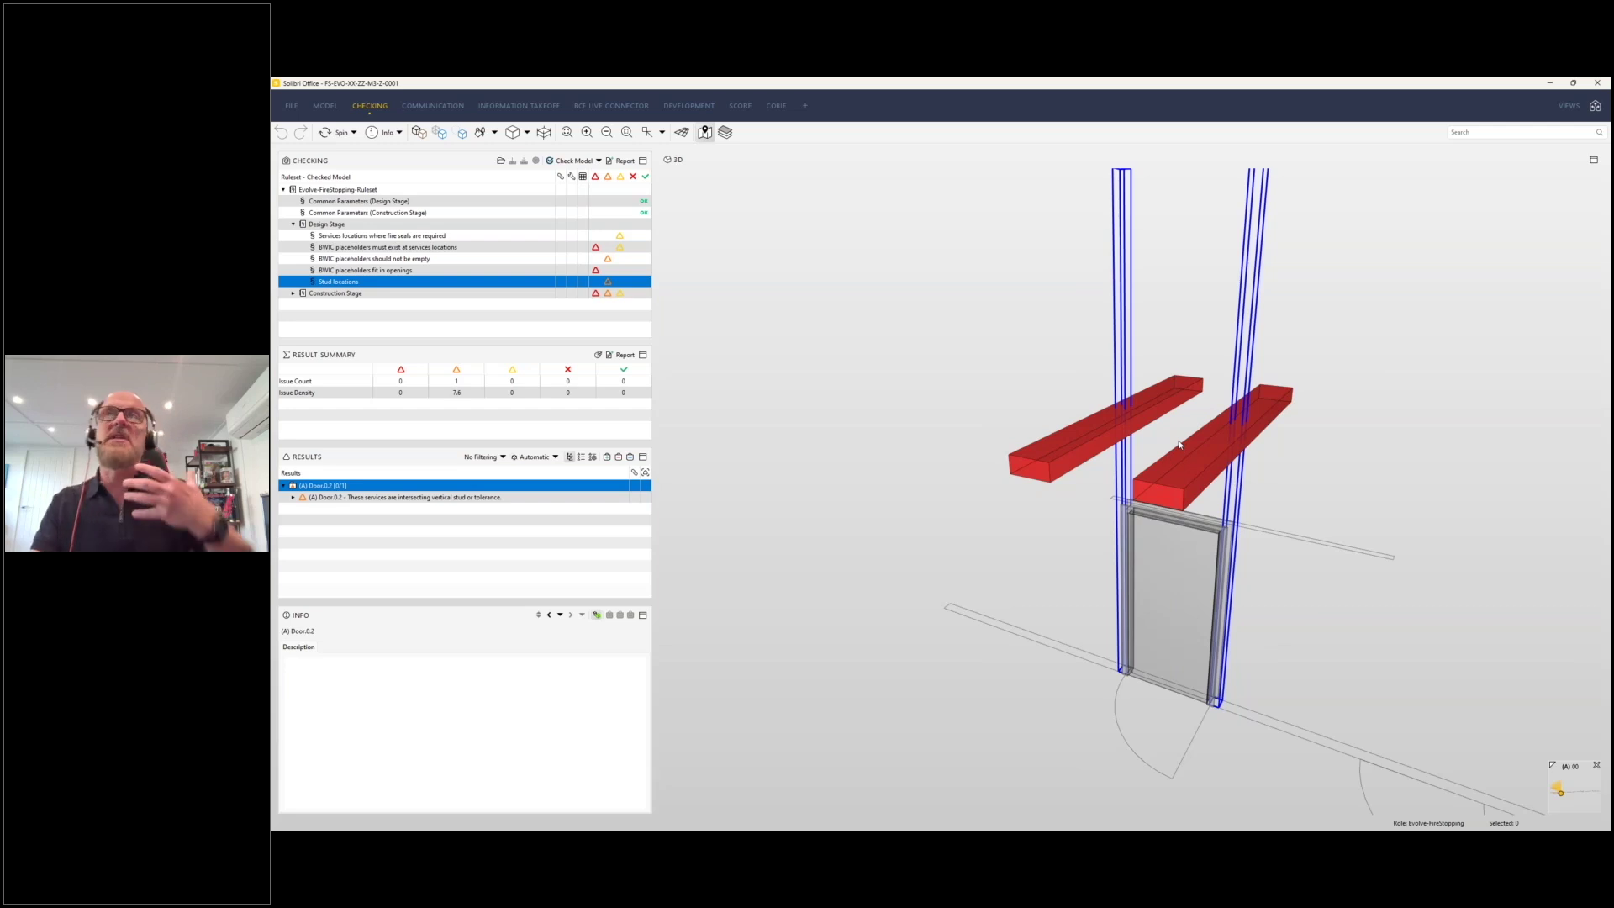
Revisit the descriptions of the first four design-stage rules, from the services locations rule to "BWIC placeholders fit in openings".
click(390, 236)
click(389, 247)
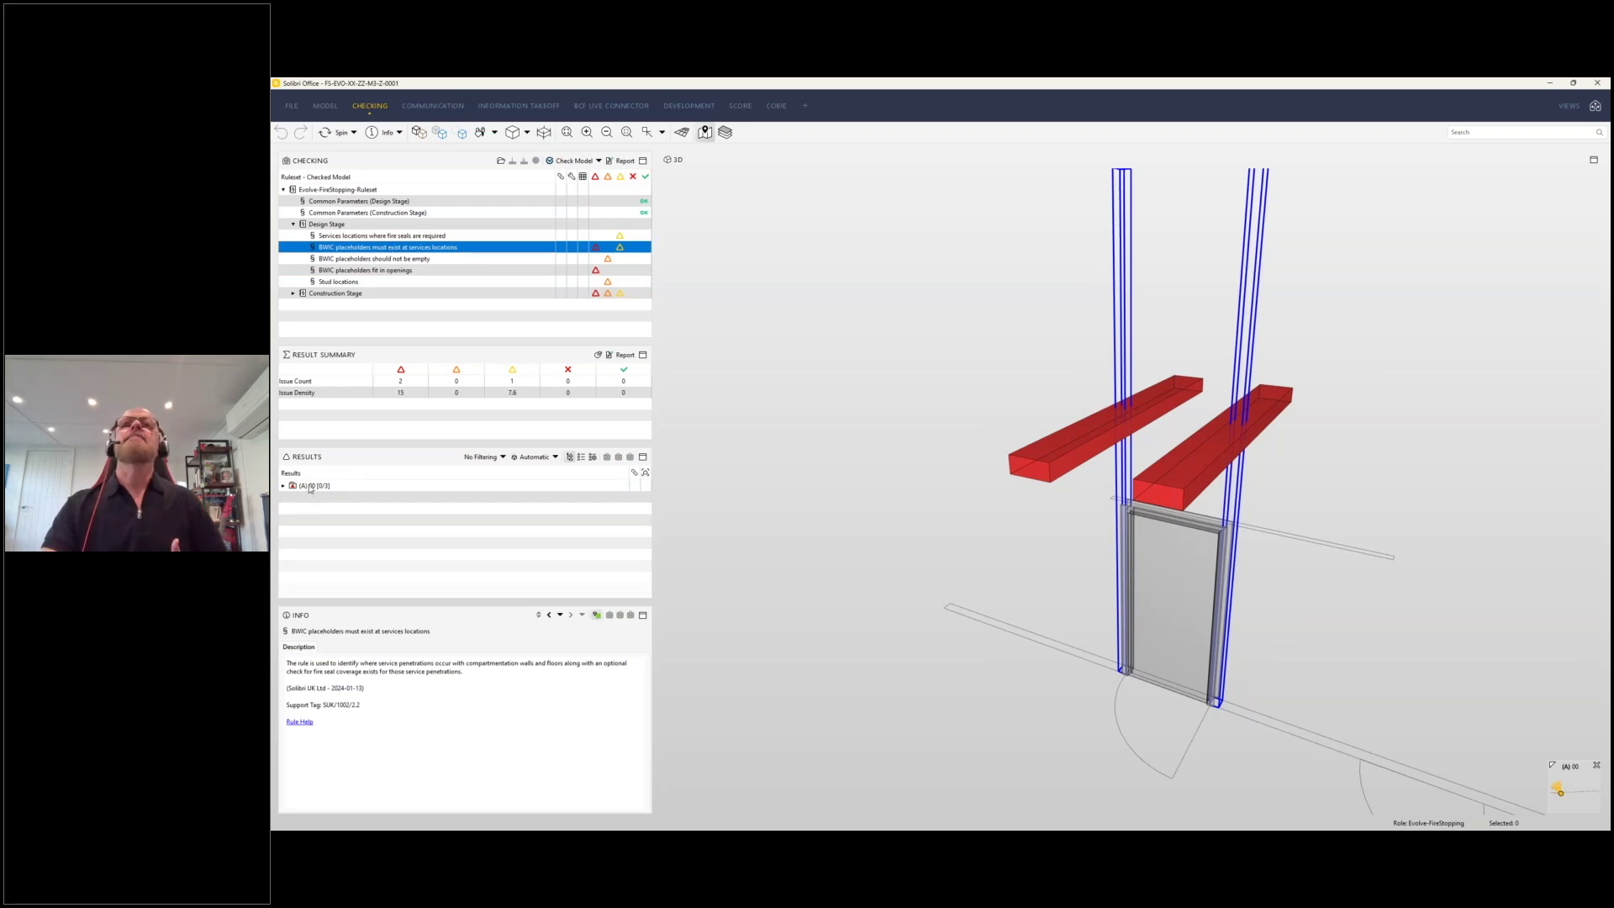
click(368, 260)
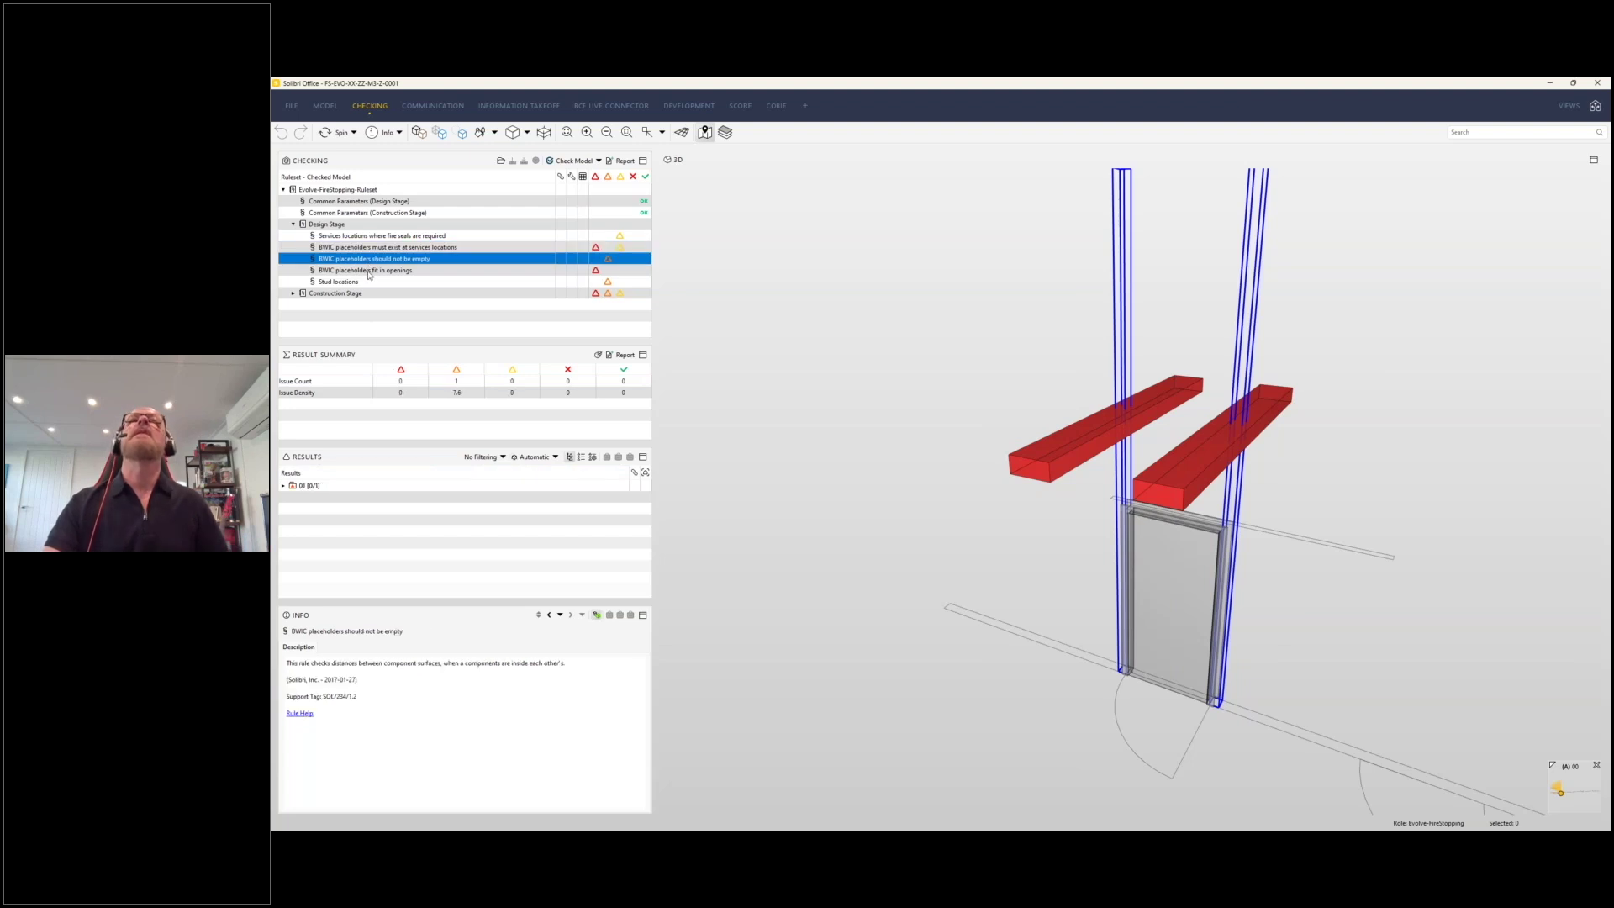
click(369, 273)
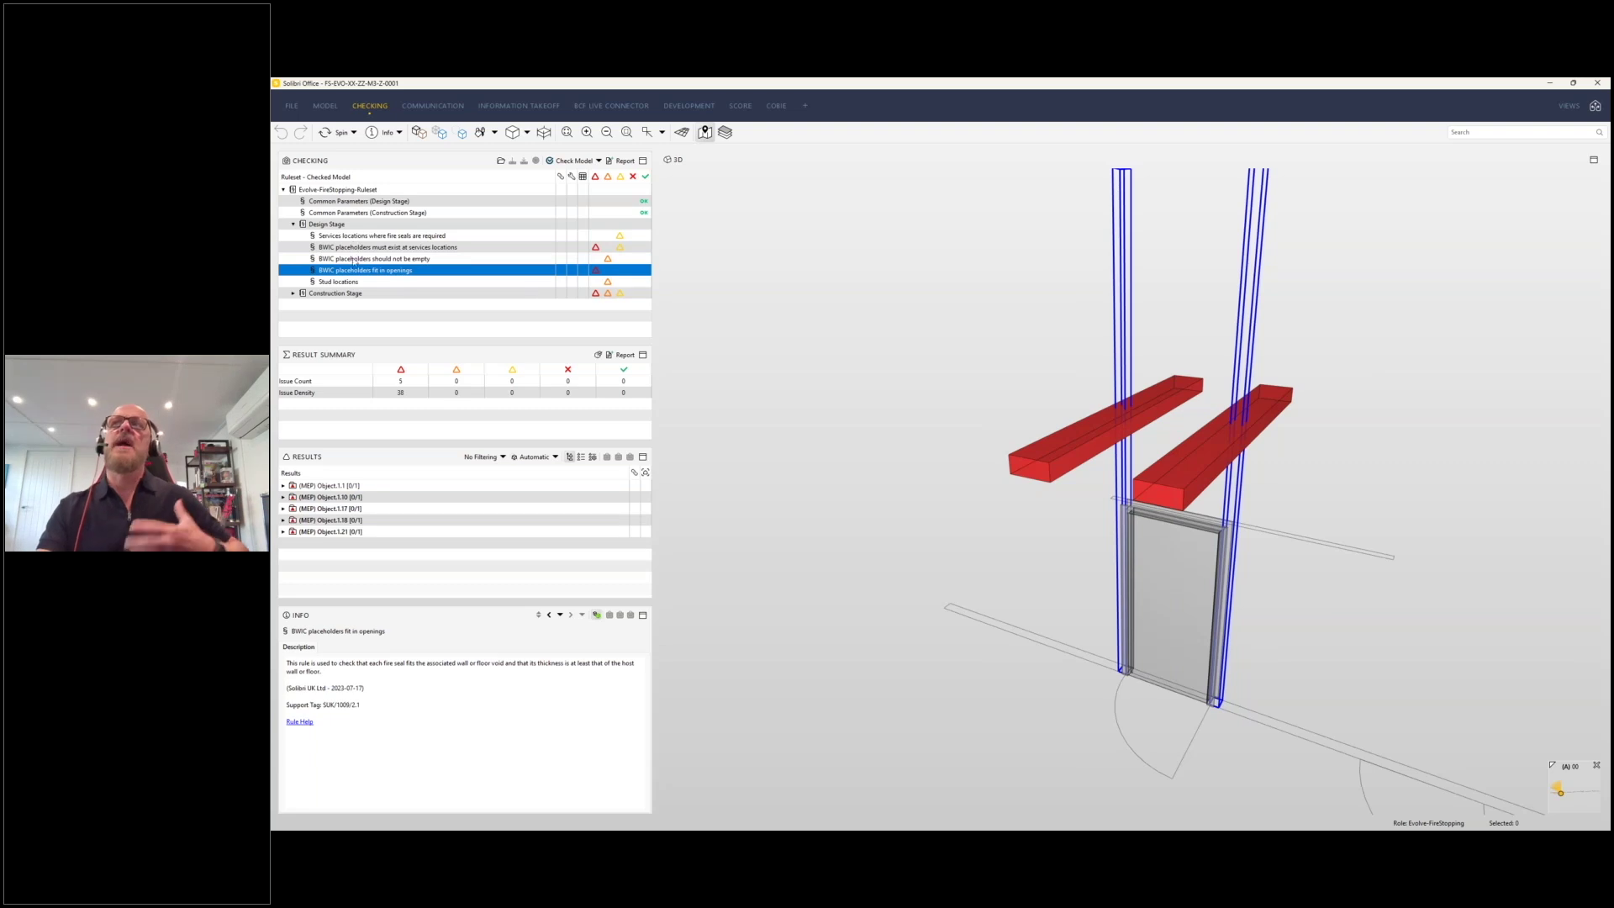
Expand the Construction Stage group and its fire seal checks, and select the rule "Fire seals should not be empty".
click(293, 294)
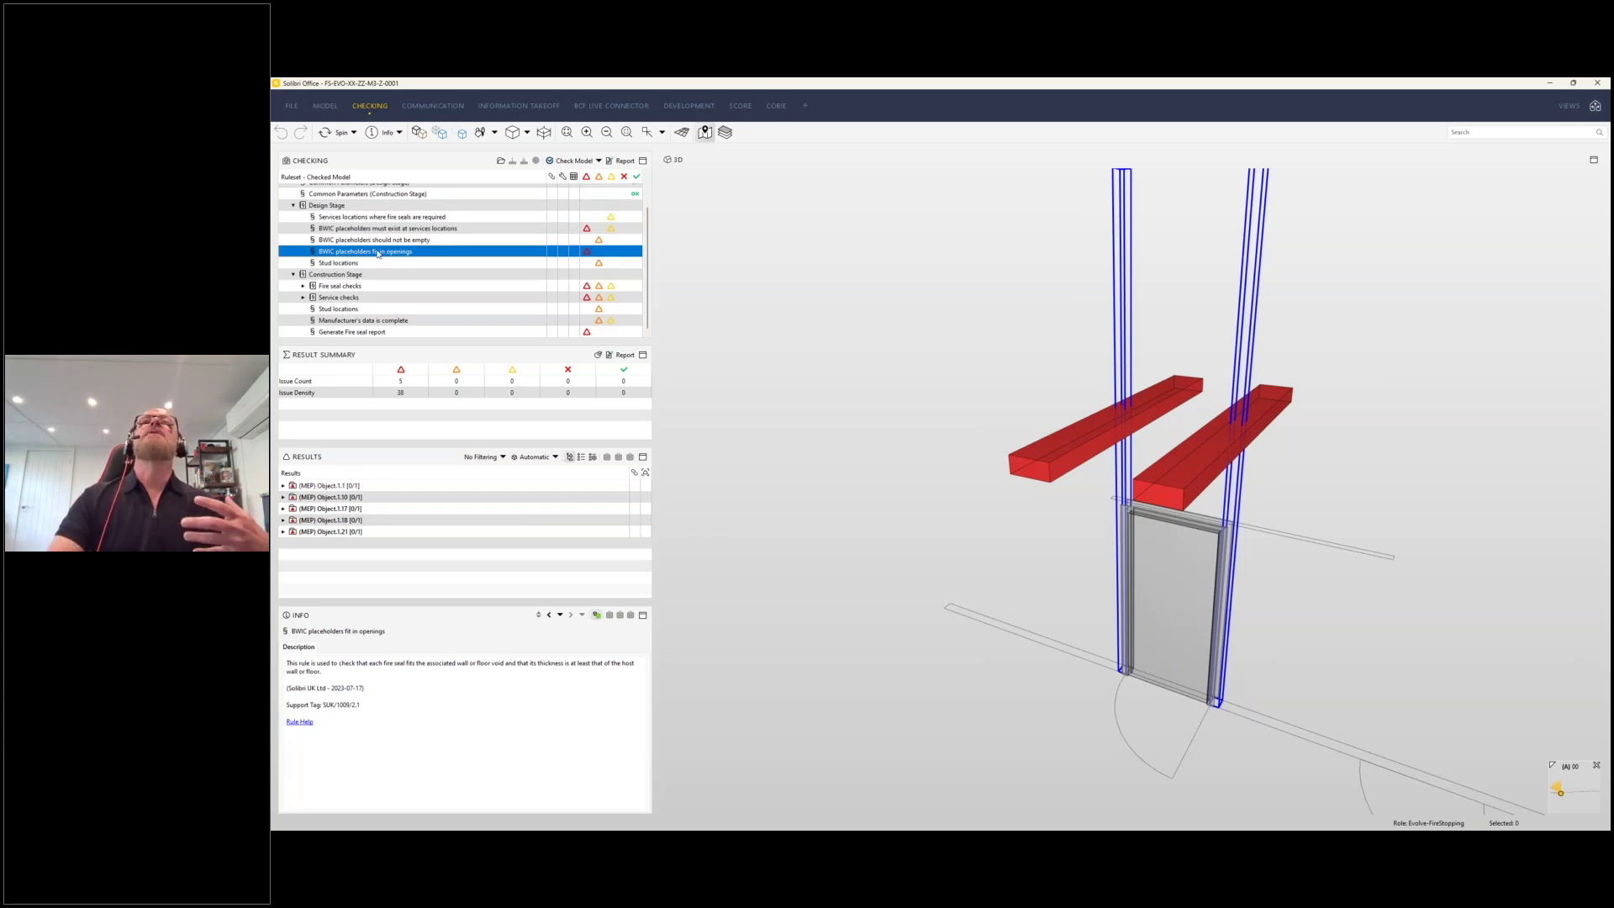
click(304, 286)
scroll(393, 270, down, 1)
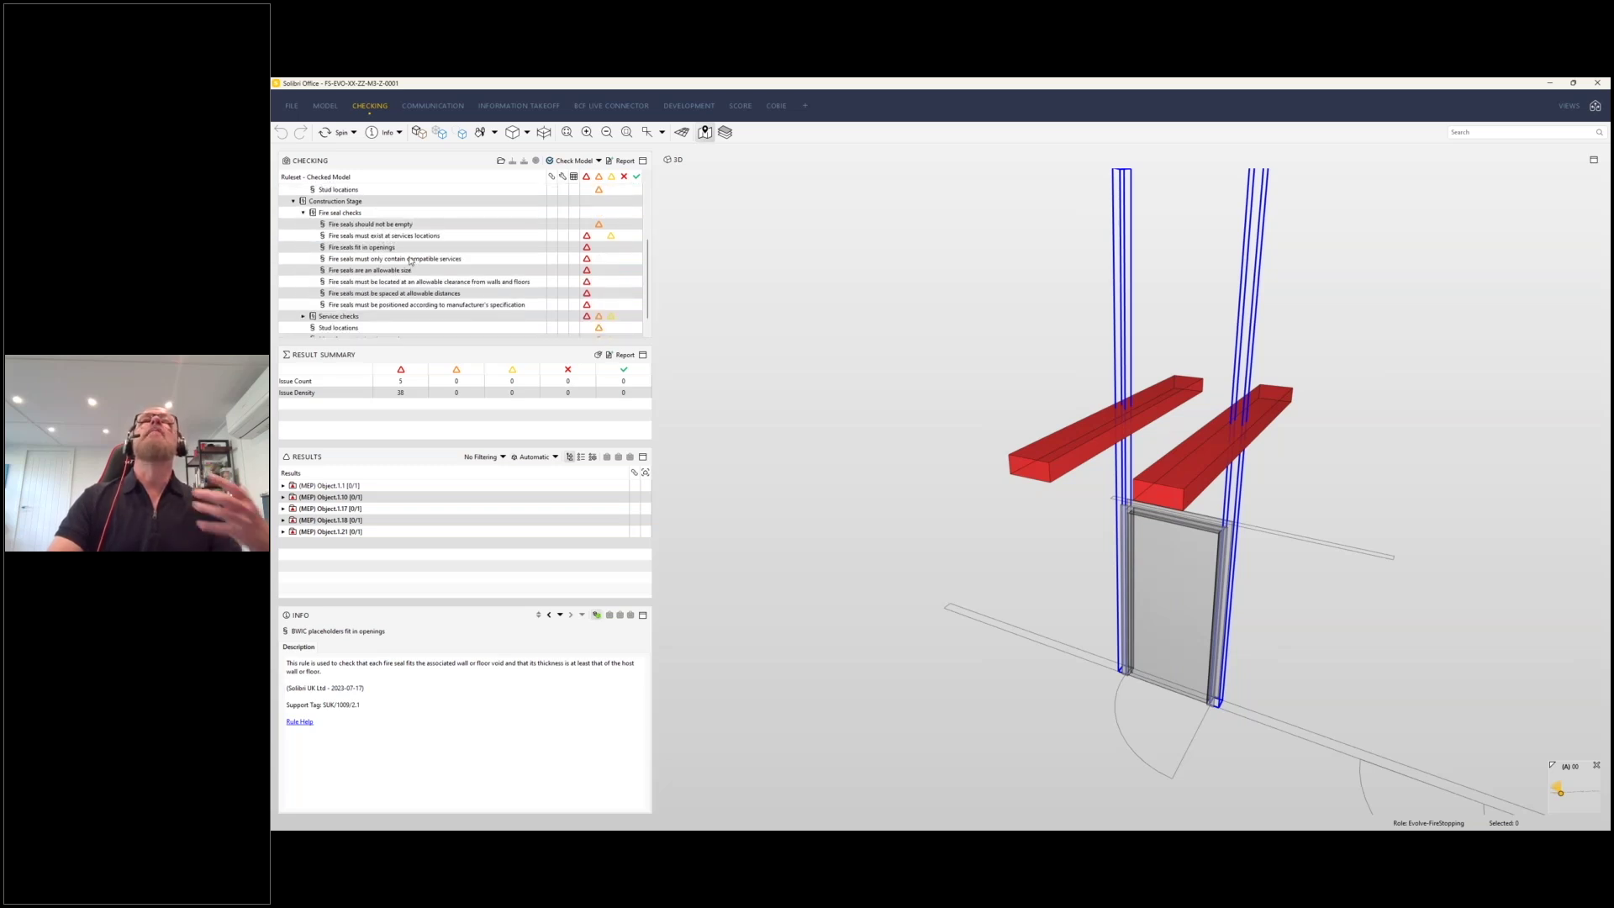
click(370, 225)
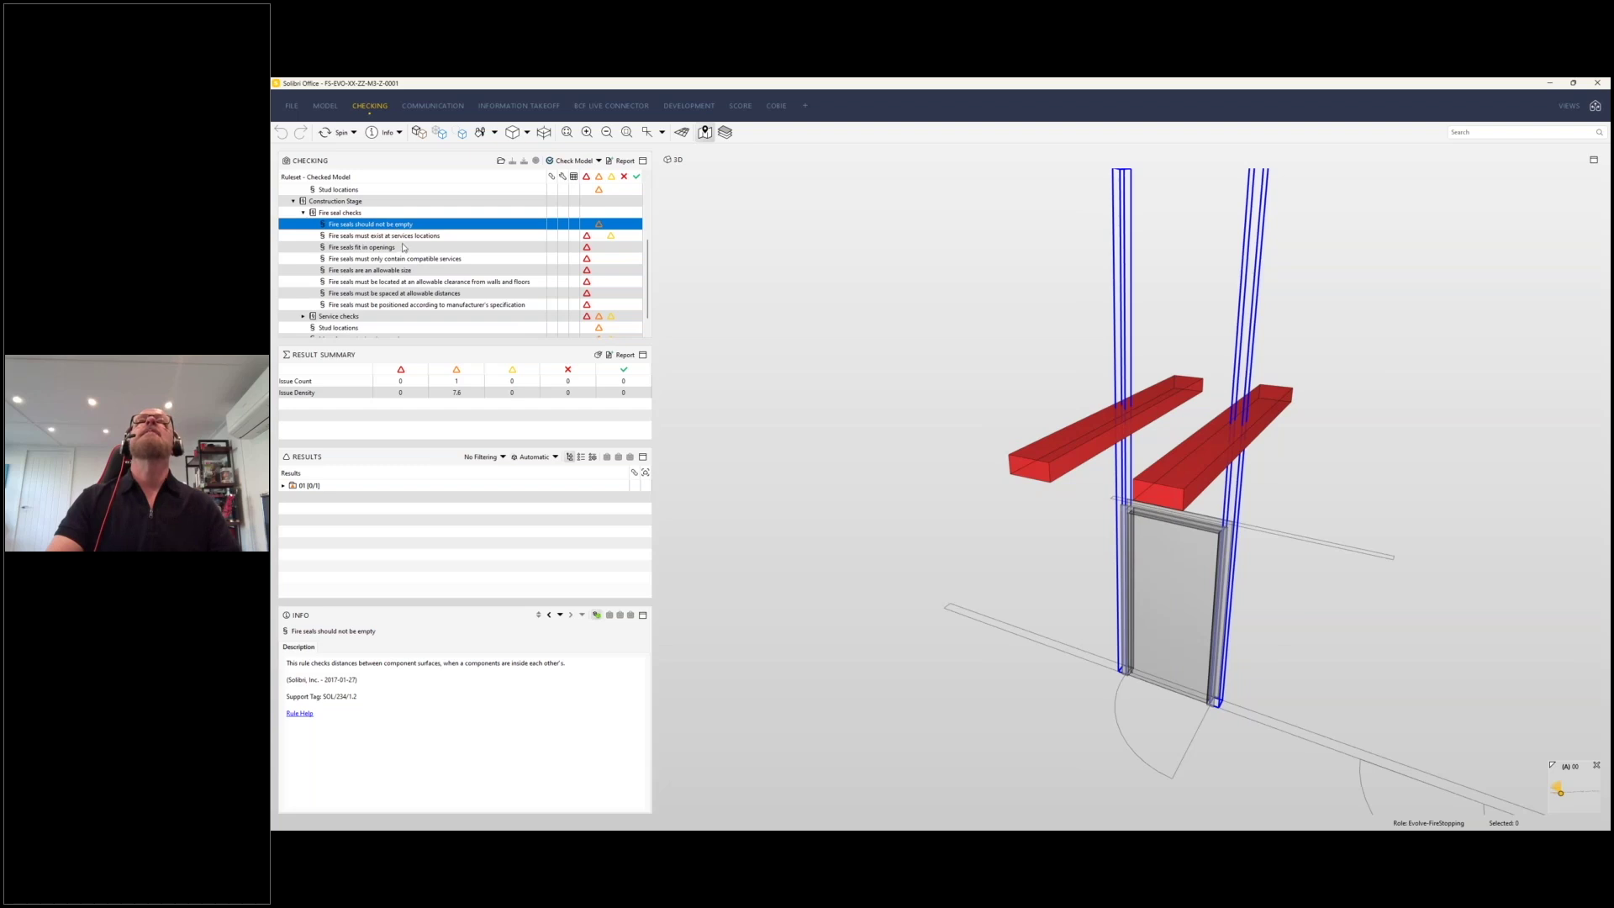
Select the rule "Fire seals are an allowable size" and inspect the BWIC-02-008 issue's details and its width dimension in 3D.
click(359, 271)
click(336, 497)
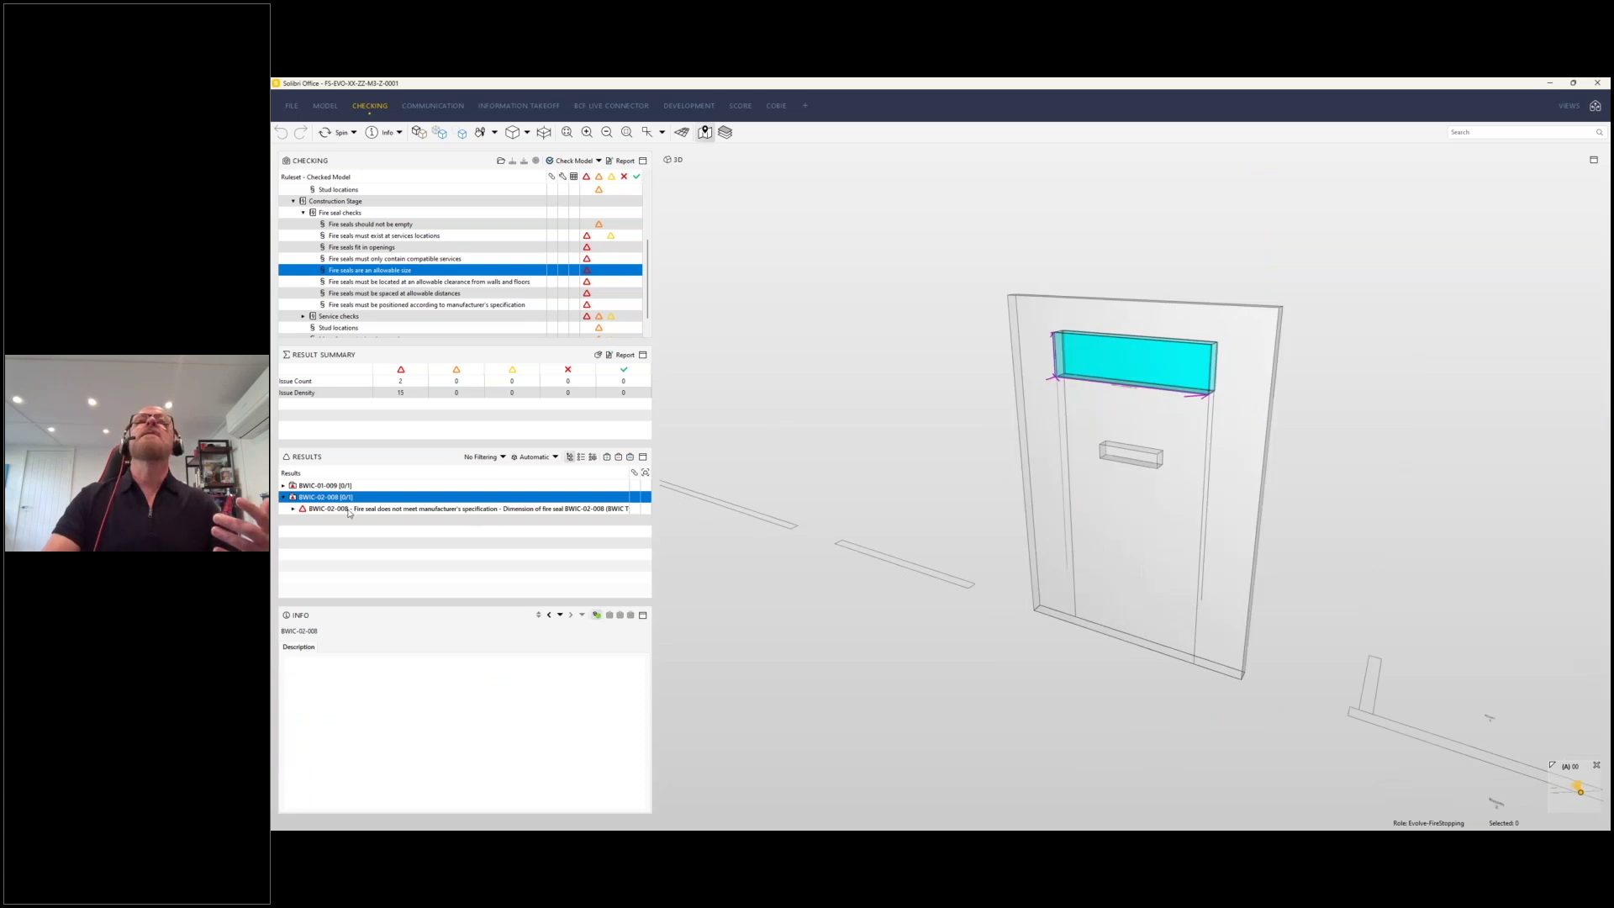
click(519, 511)
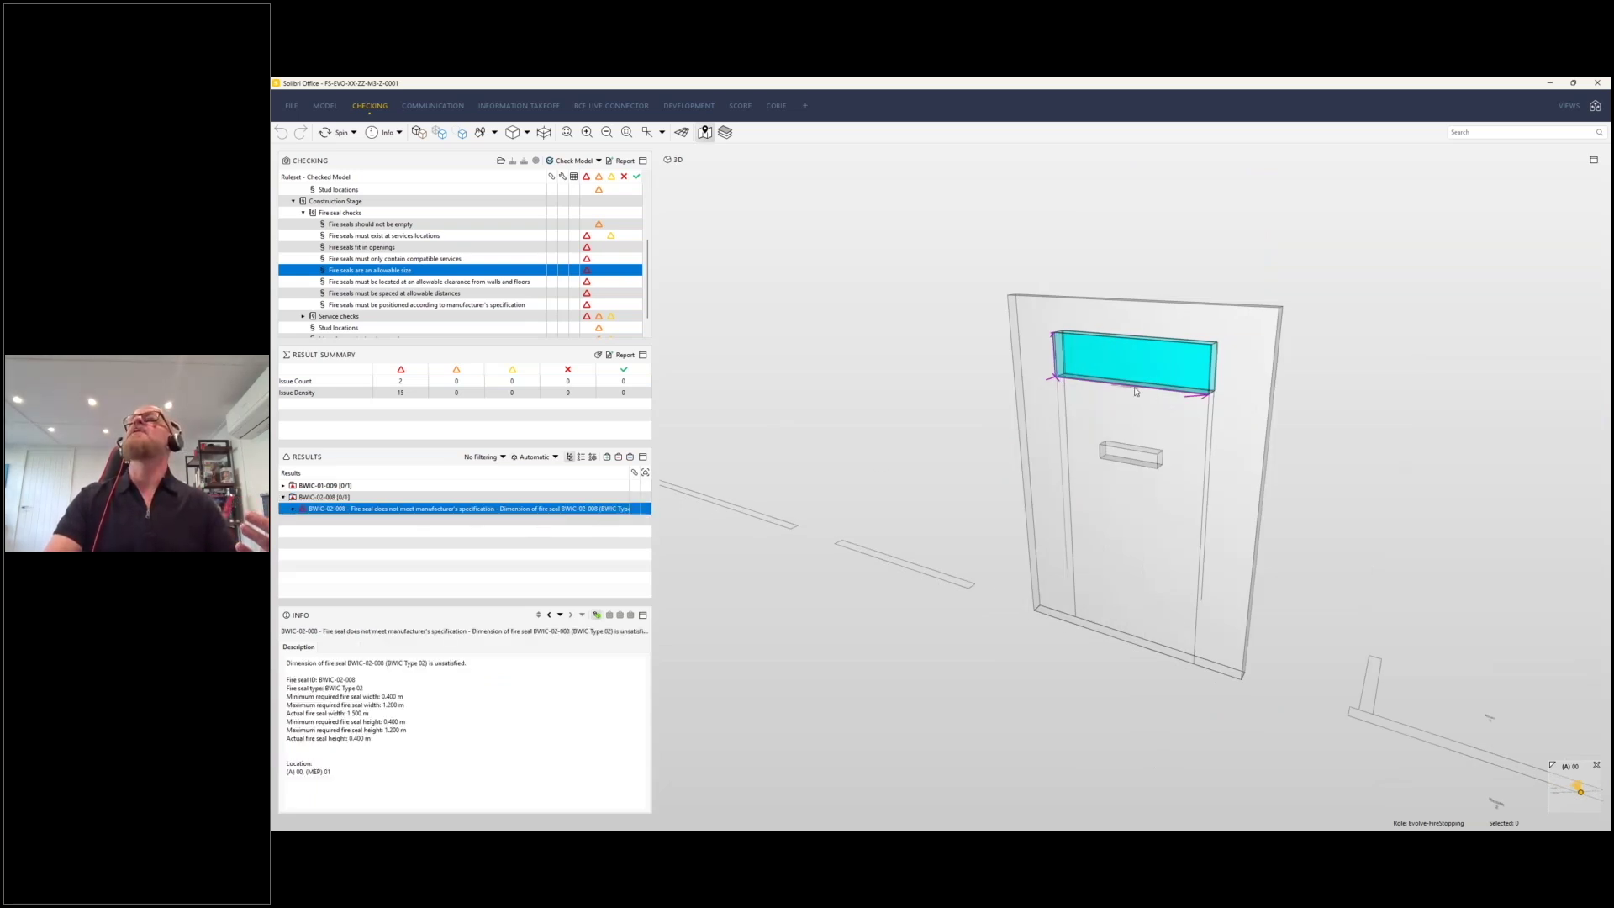
scroll(1138, 393, up, 5)
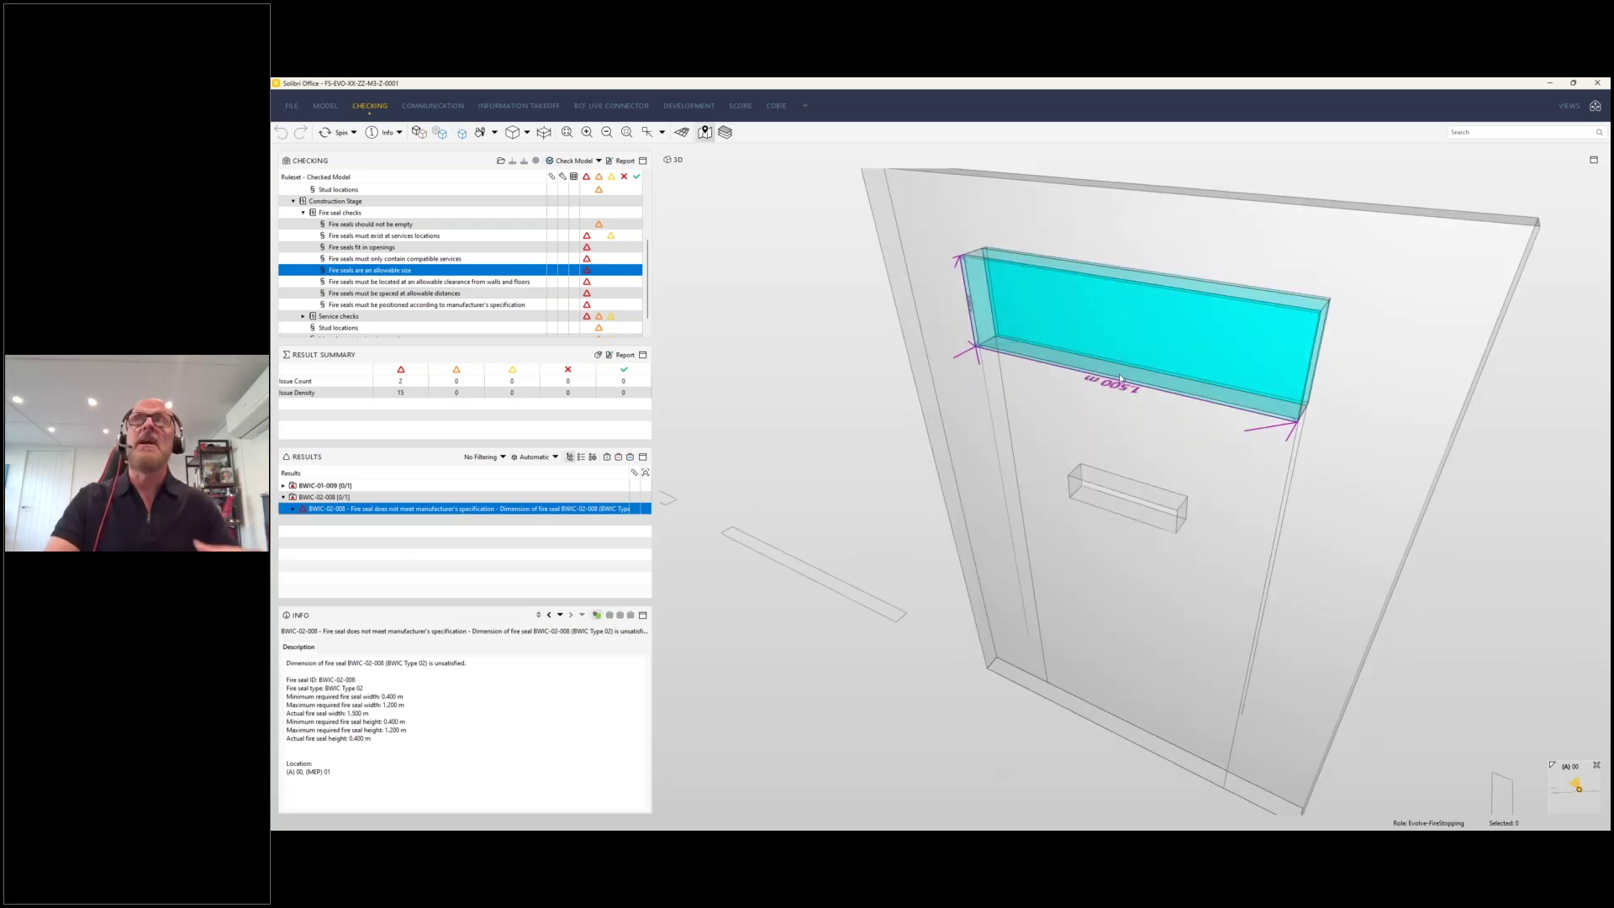
mouse_move(1120, 379)
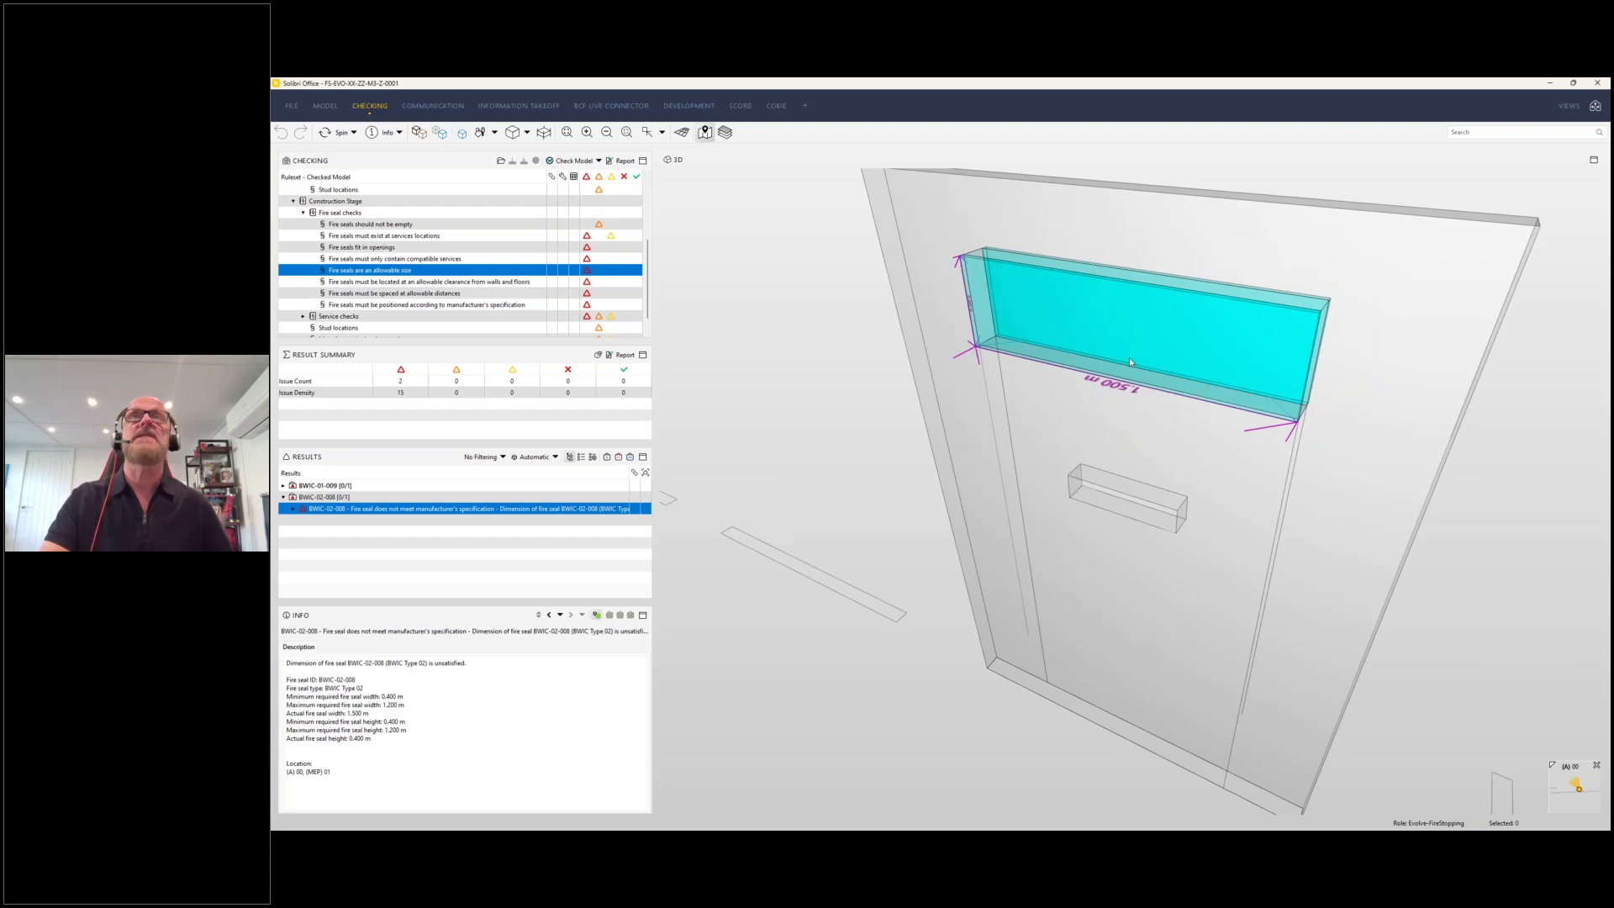
scroll(367, 211, up, 3)
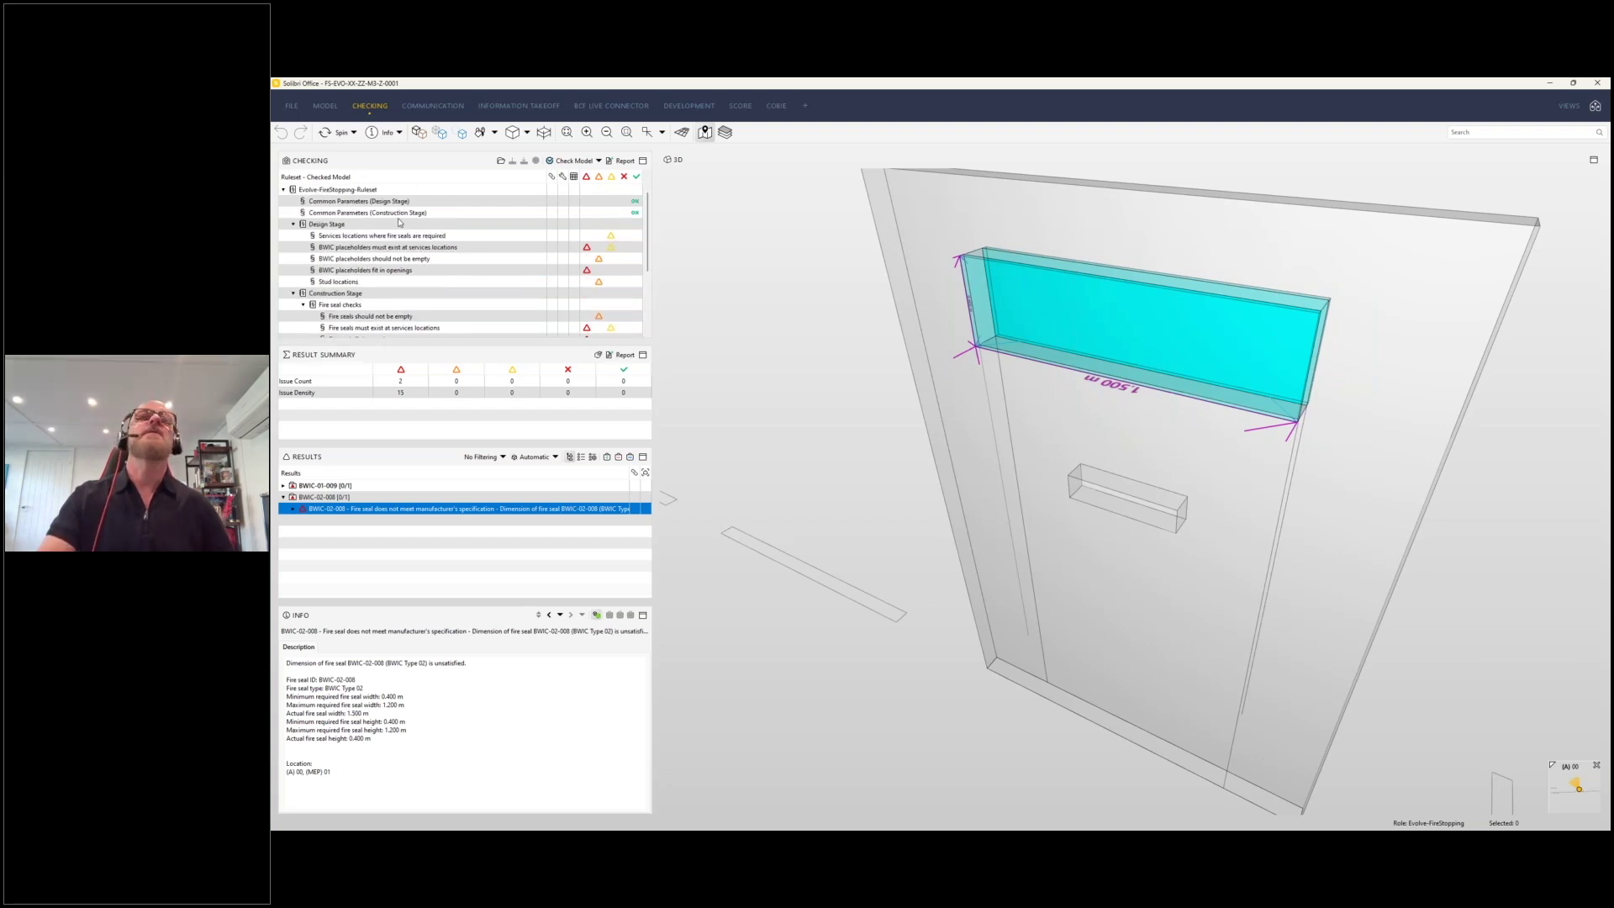
scroll(400, 222, down, 3)
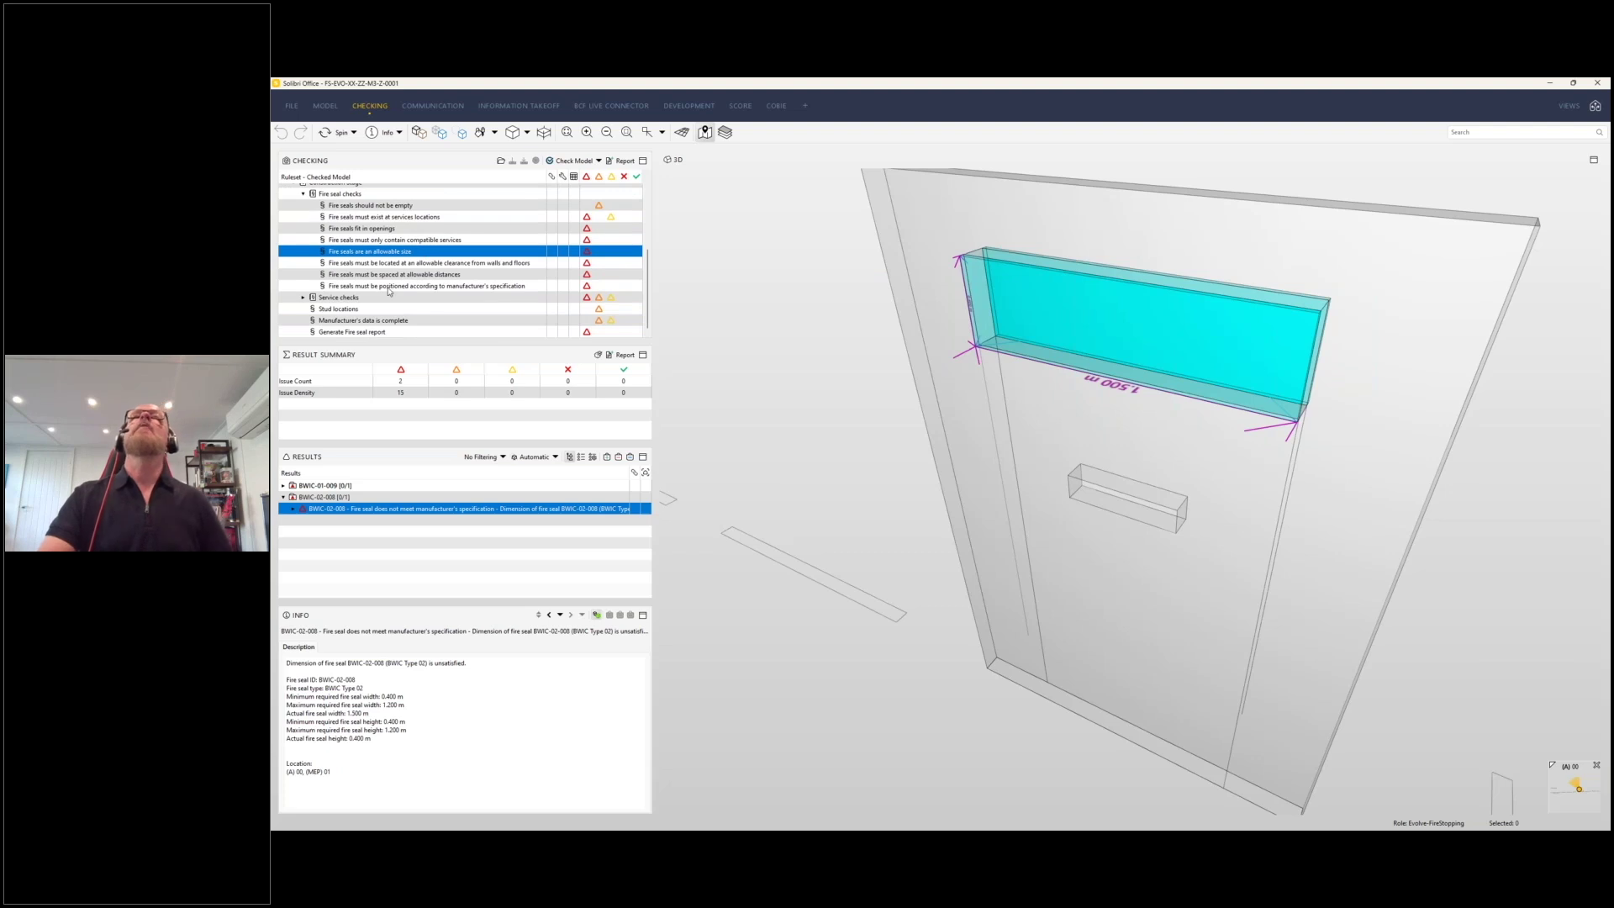
Inspect in 3D the BWIC-01-003 result of the manufacturer's-specification positioning rule and the BWIC-02-004 result of the allowable fire seal spacing rule.
click(389, 287)
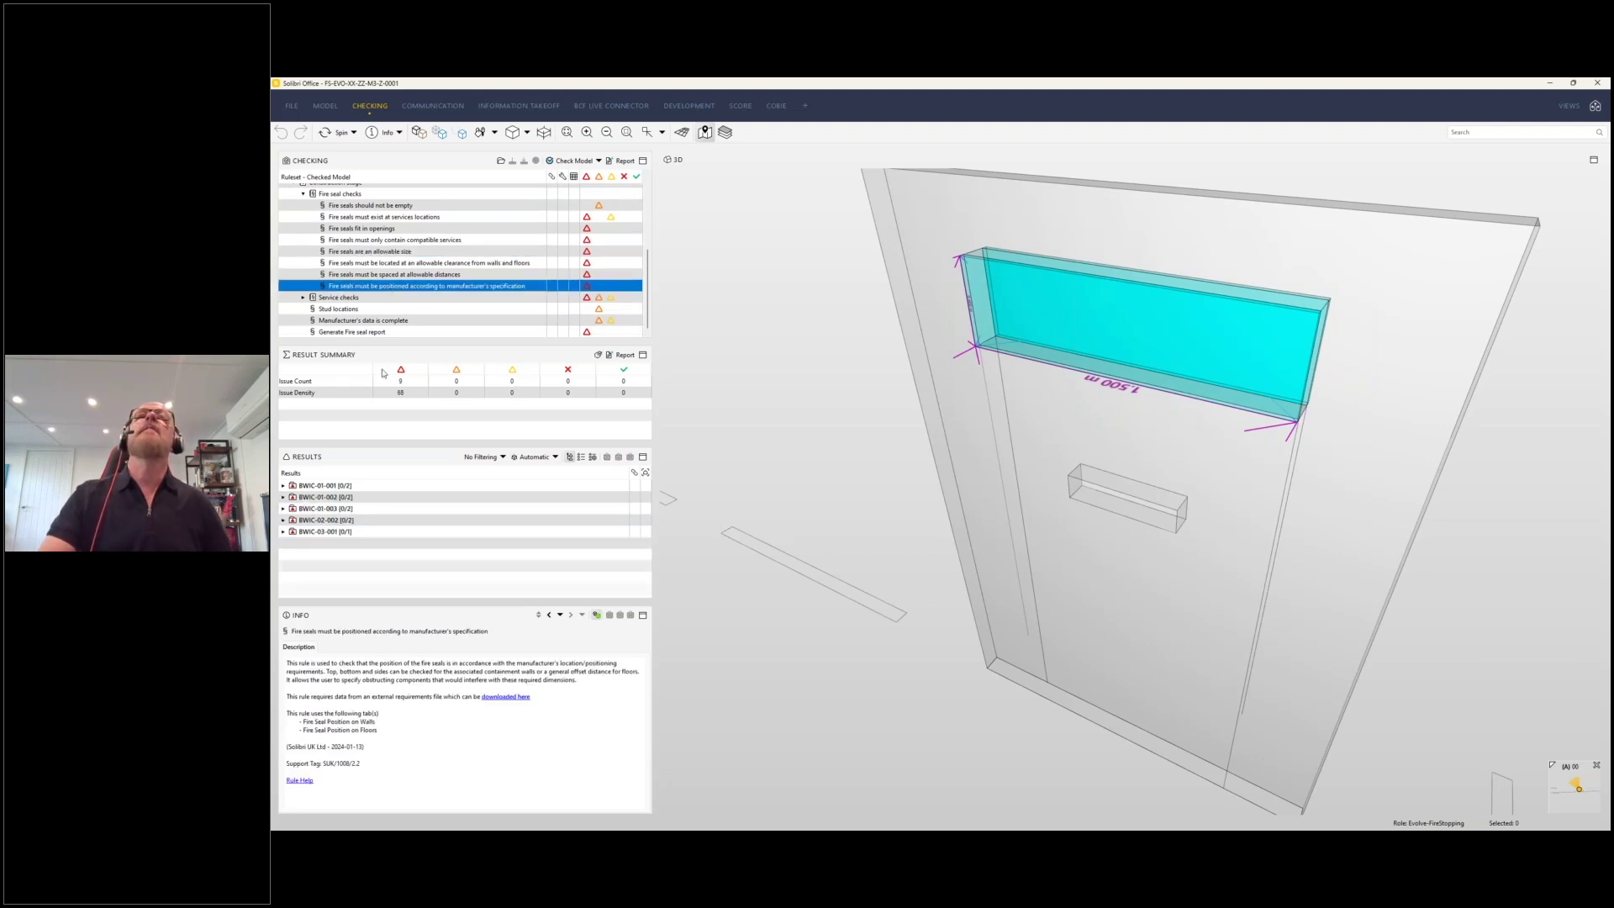
click(325, 509)
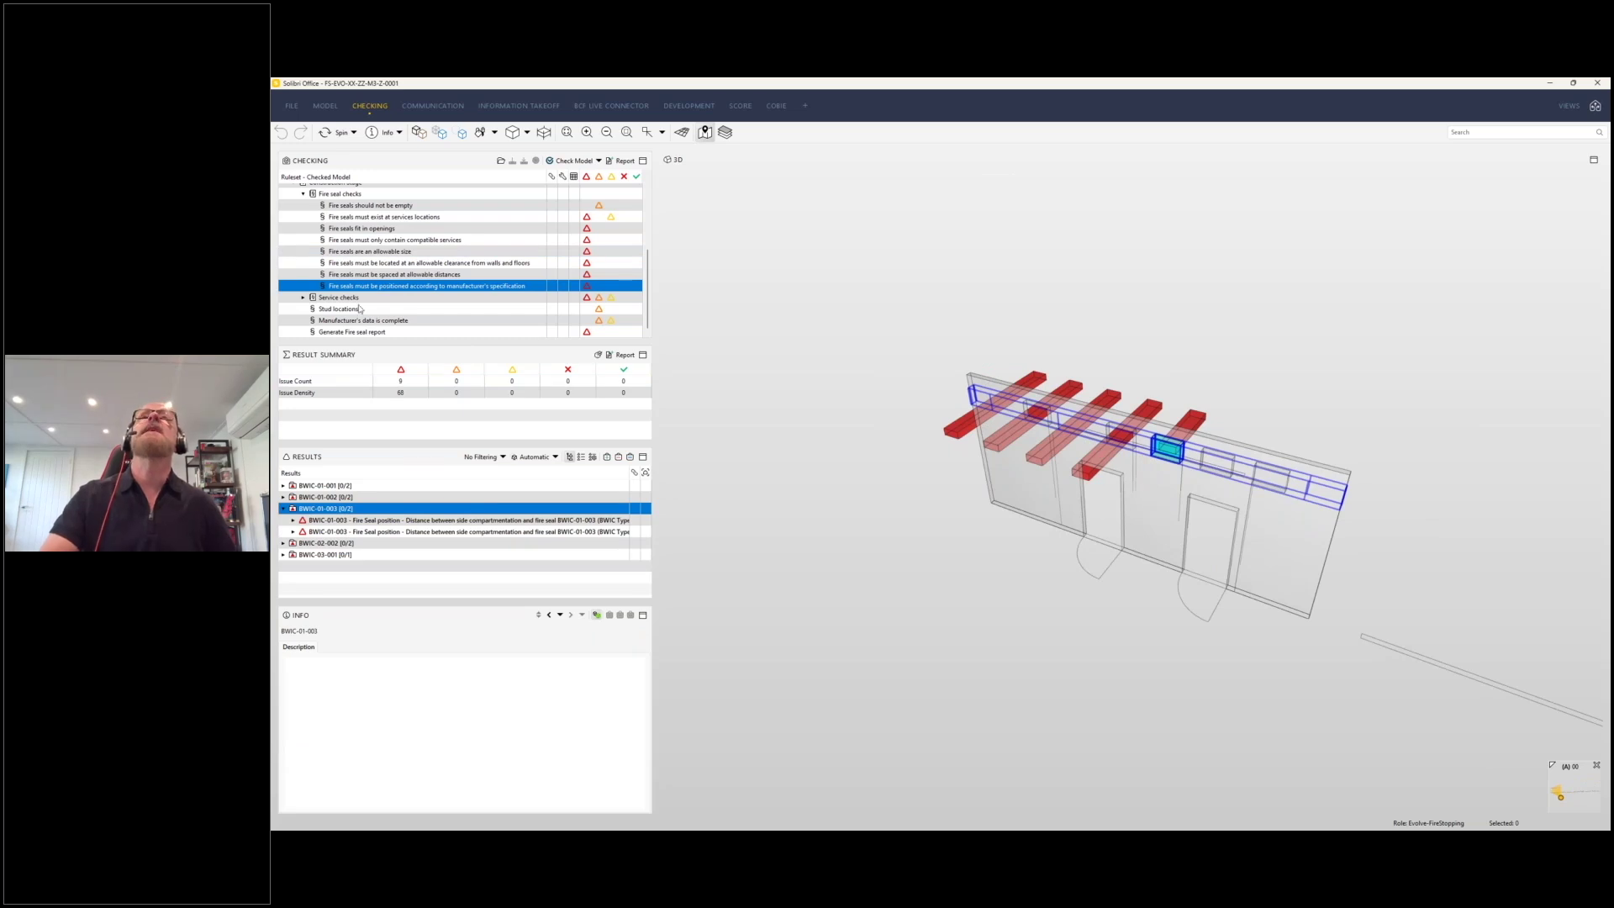
click(366, 276)
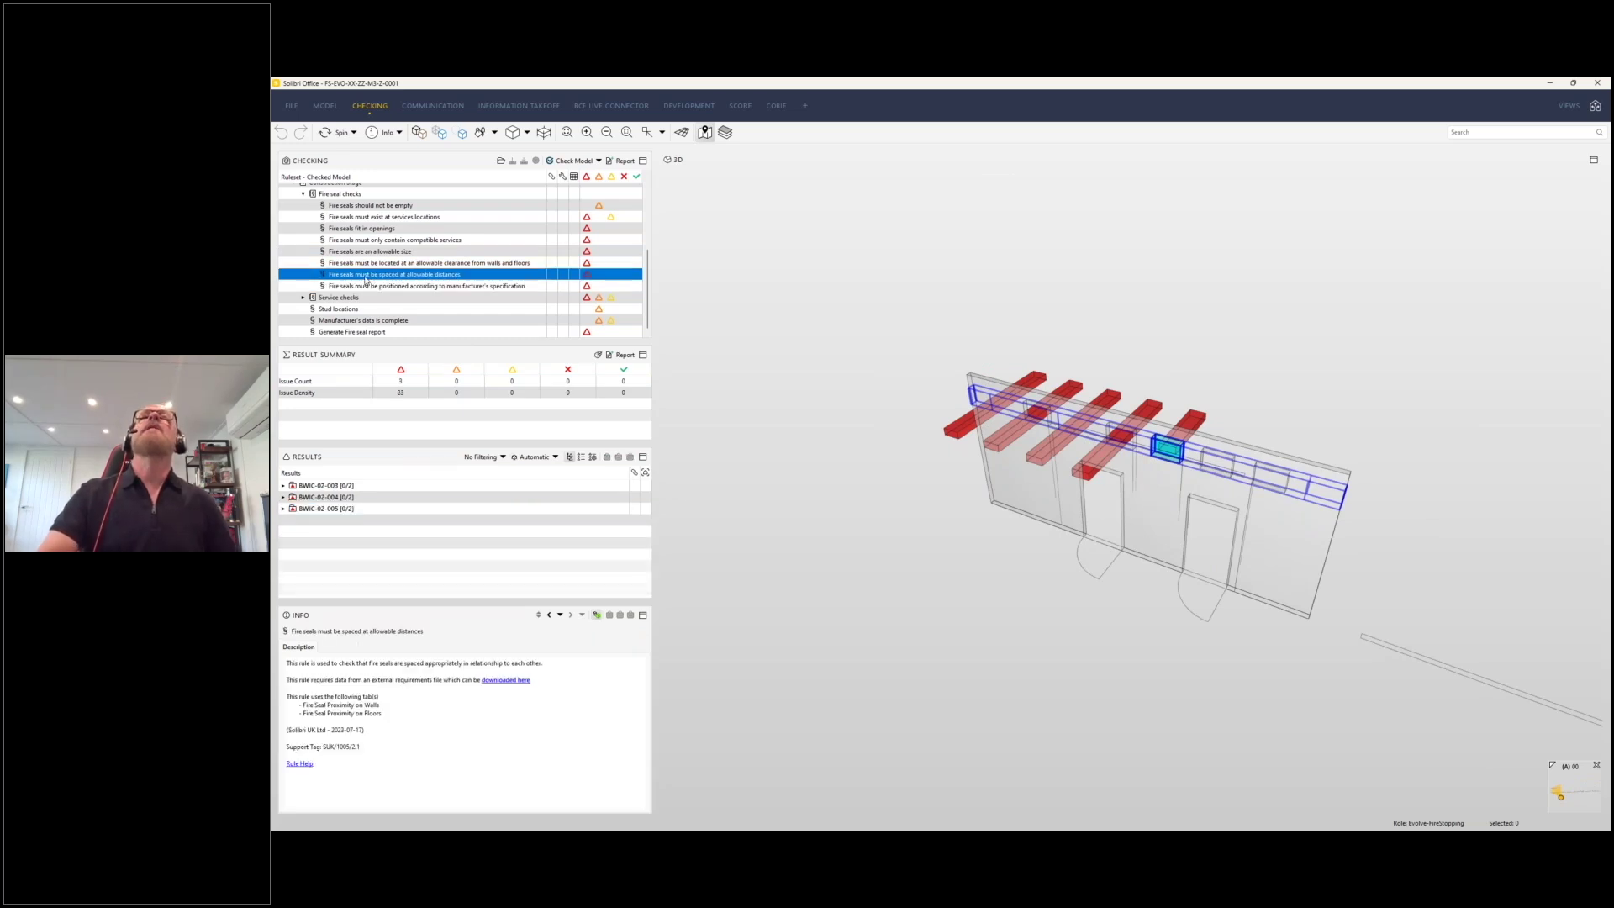
double_click(327, 497)
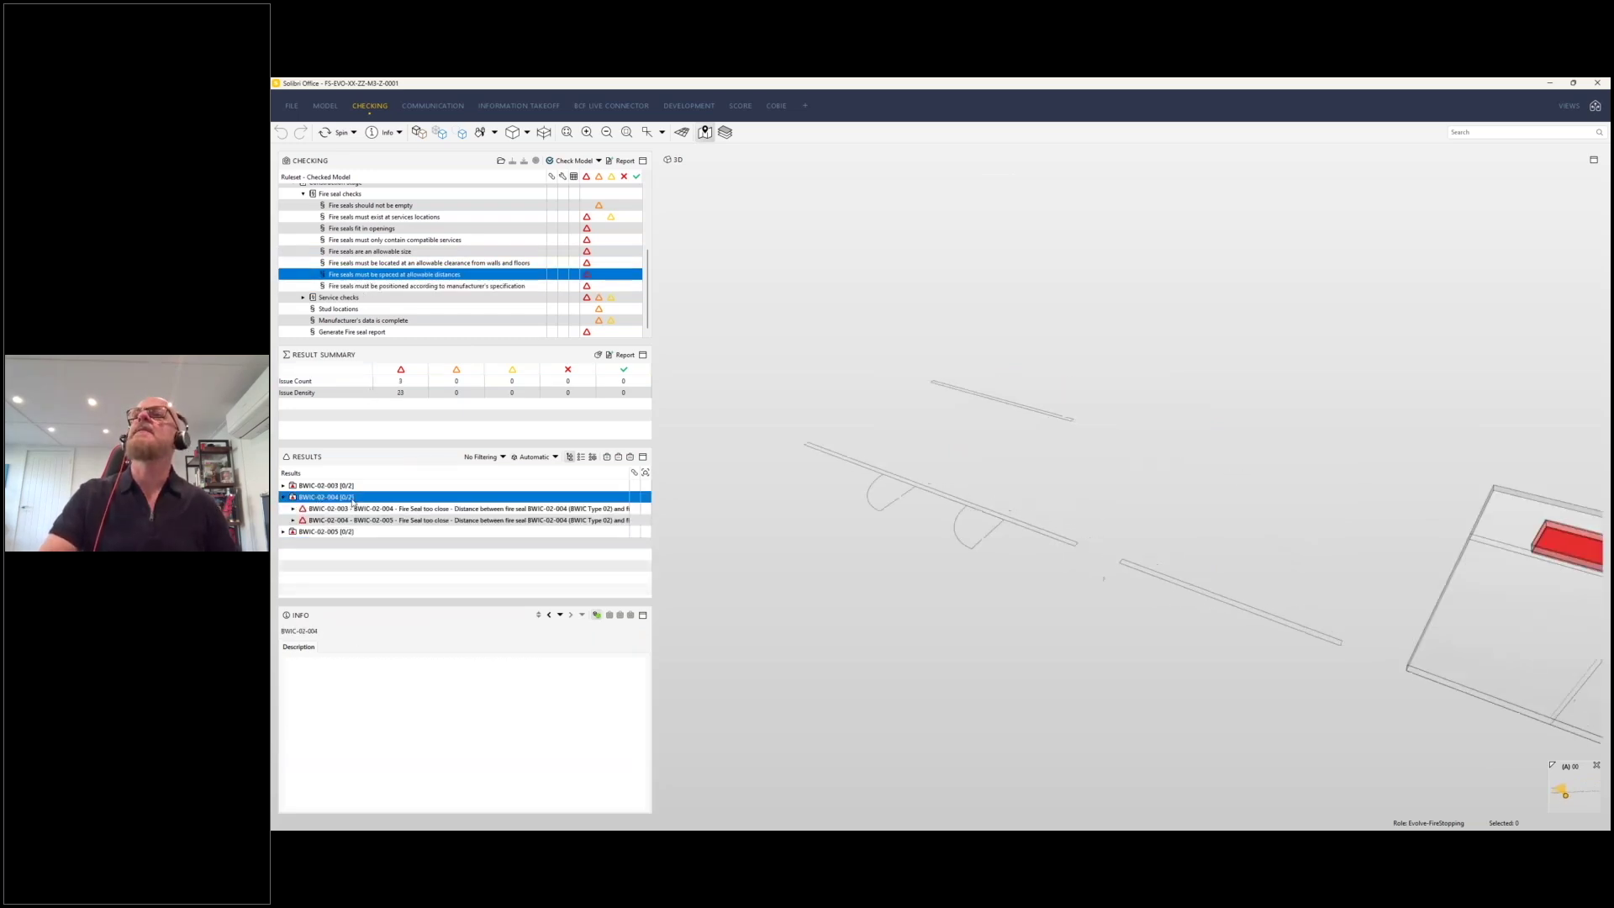
scroll(1137, 403, up, 5)
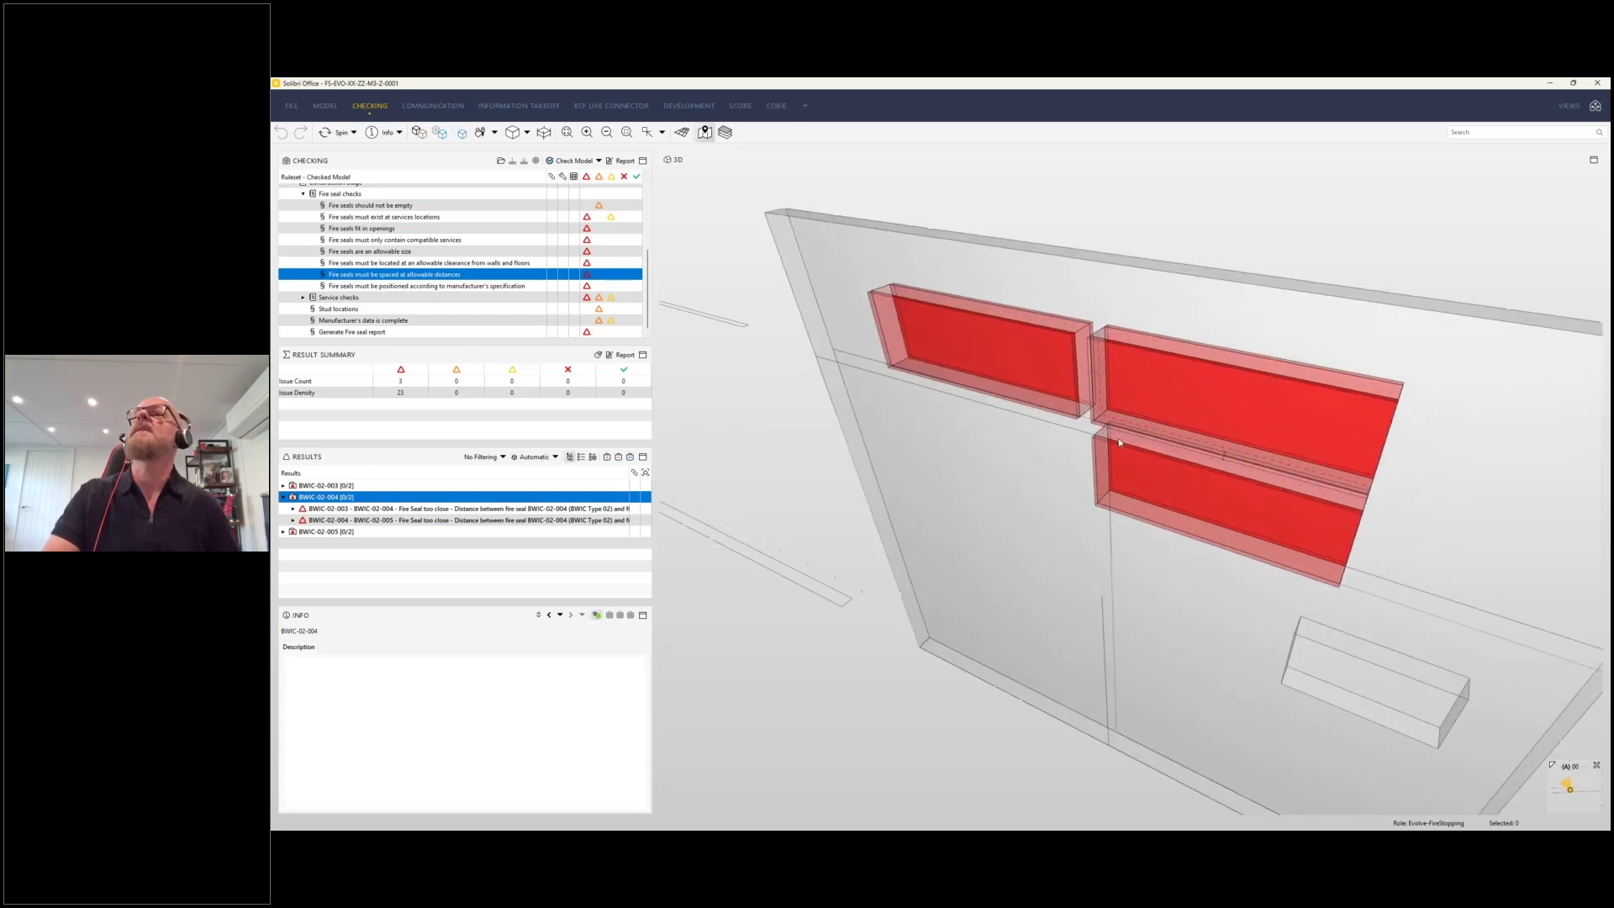
drag(1145, 380, 1219, 452)
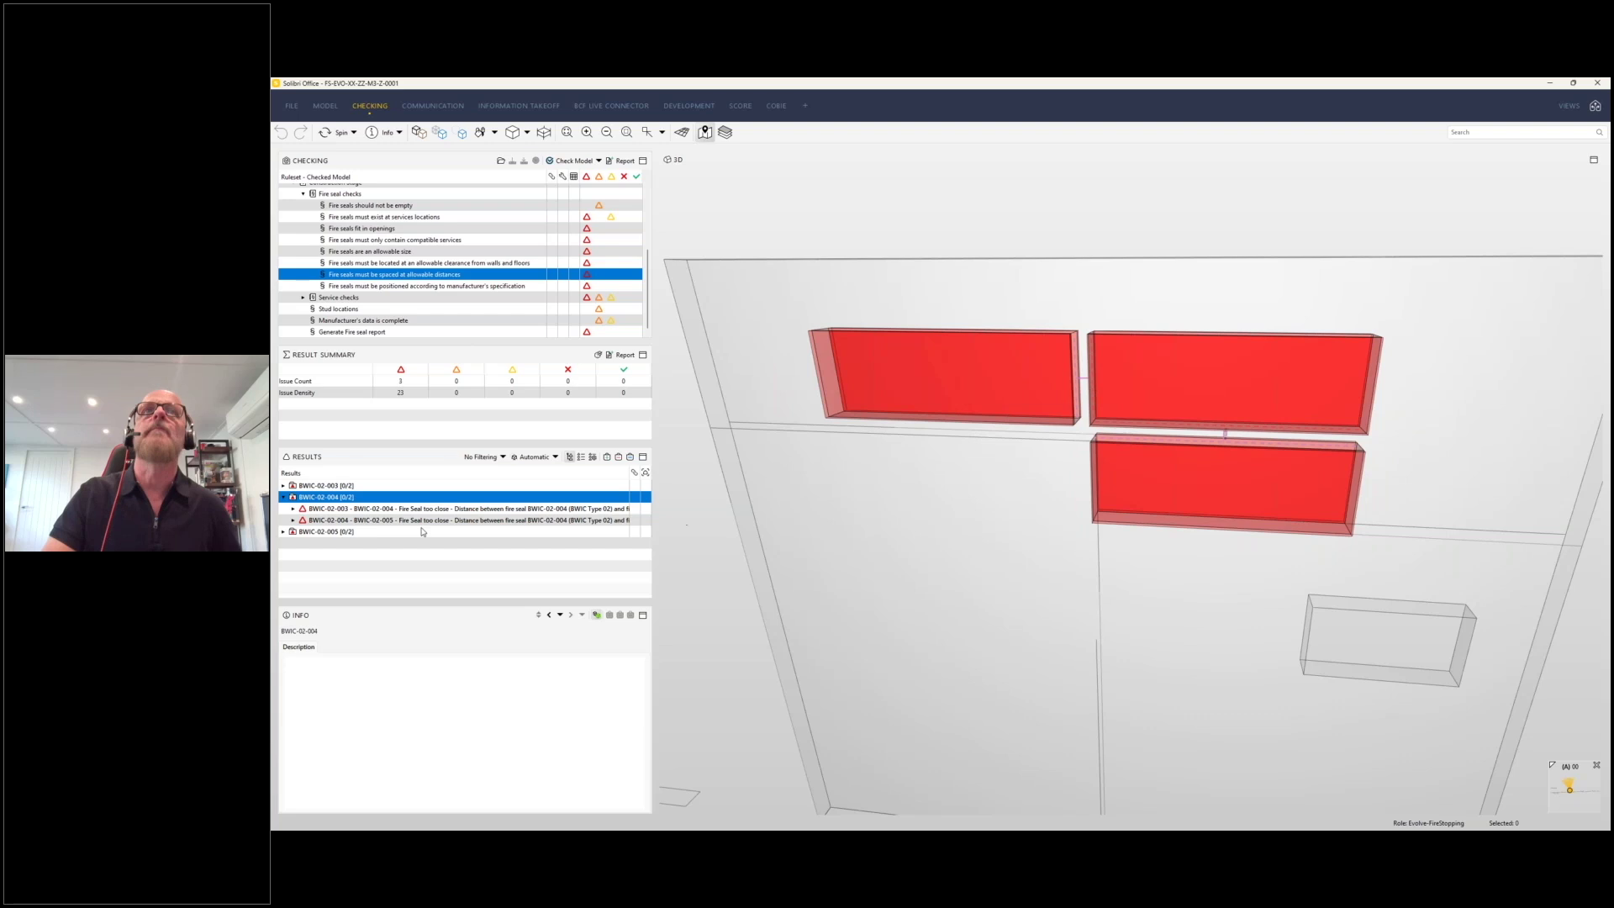
Expand the construction-stage service checks and show the (A) 00 result of the rule "Services must fit within fire seals" in 3D.
click(303, 297)
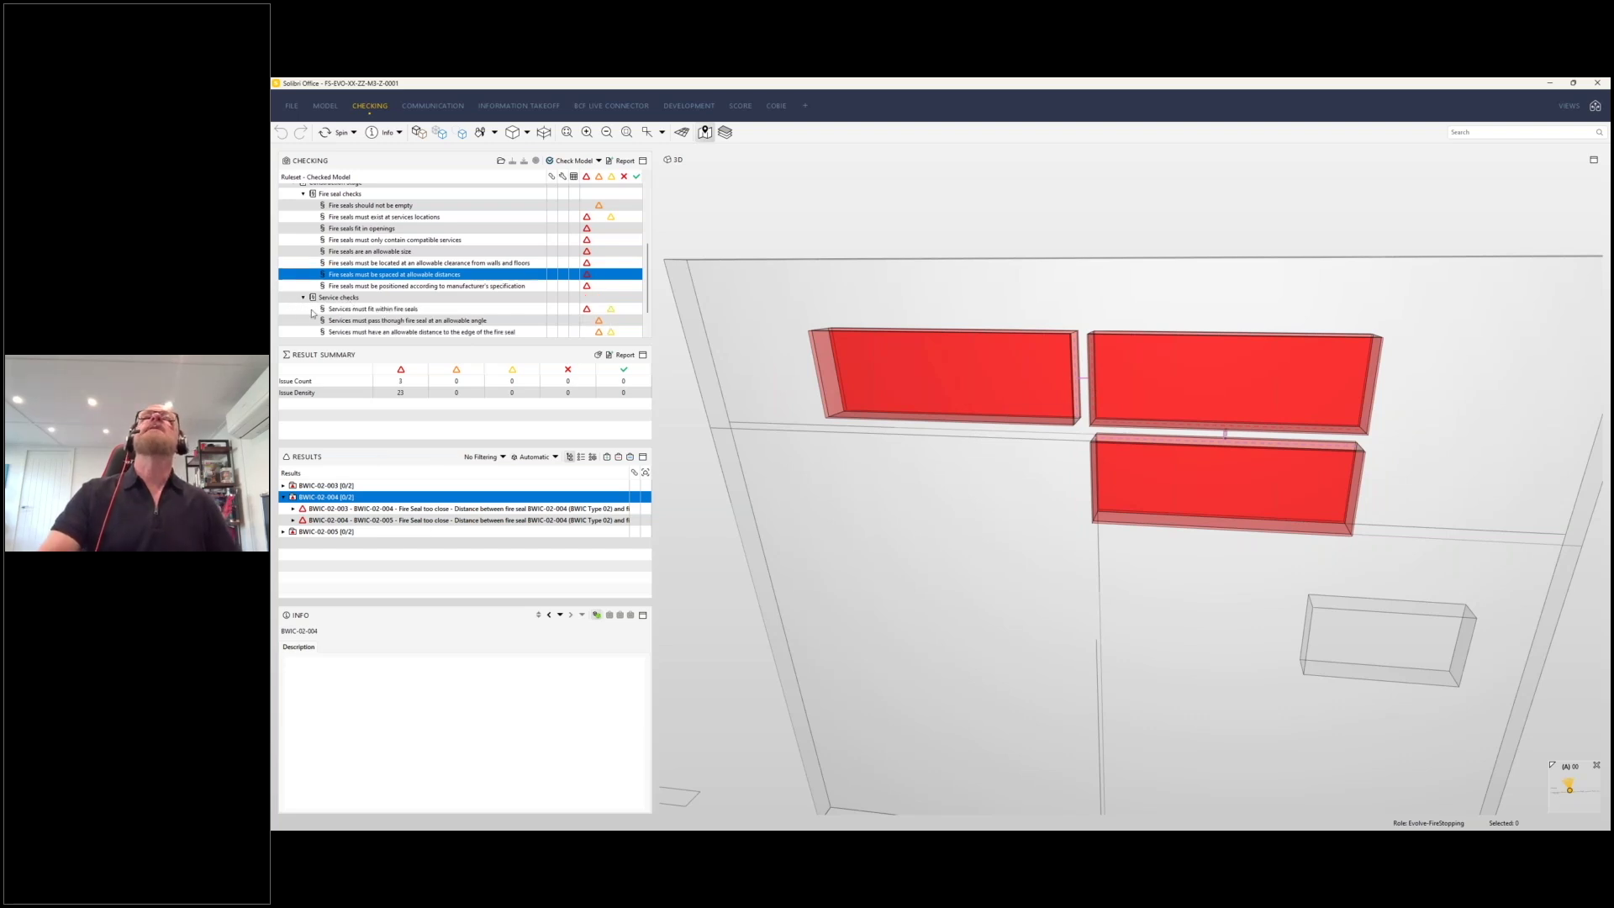
scroll(376, 298, down, 1)
click(359, 283)
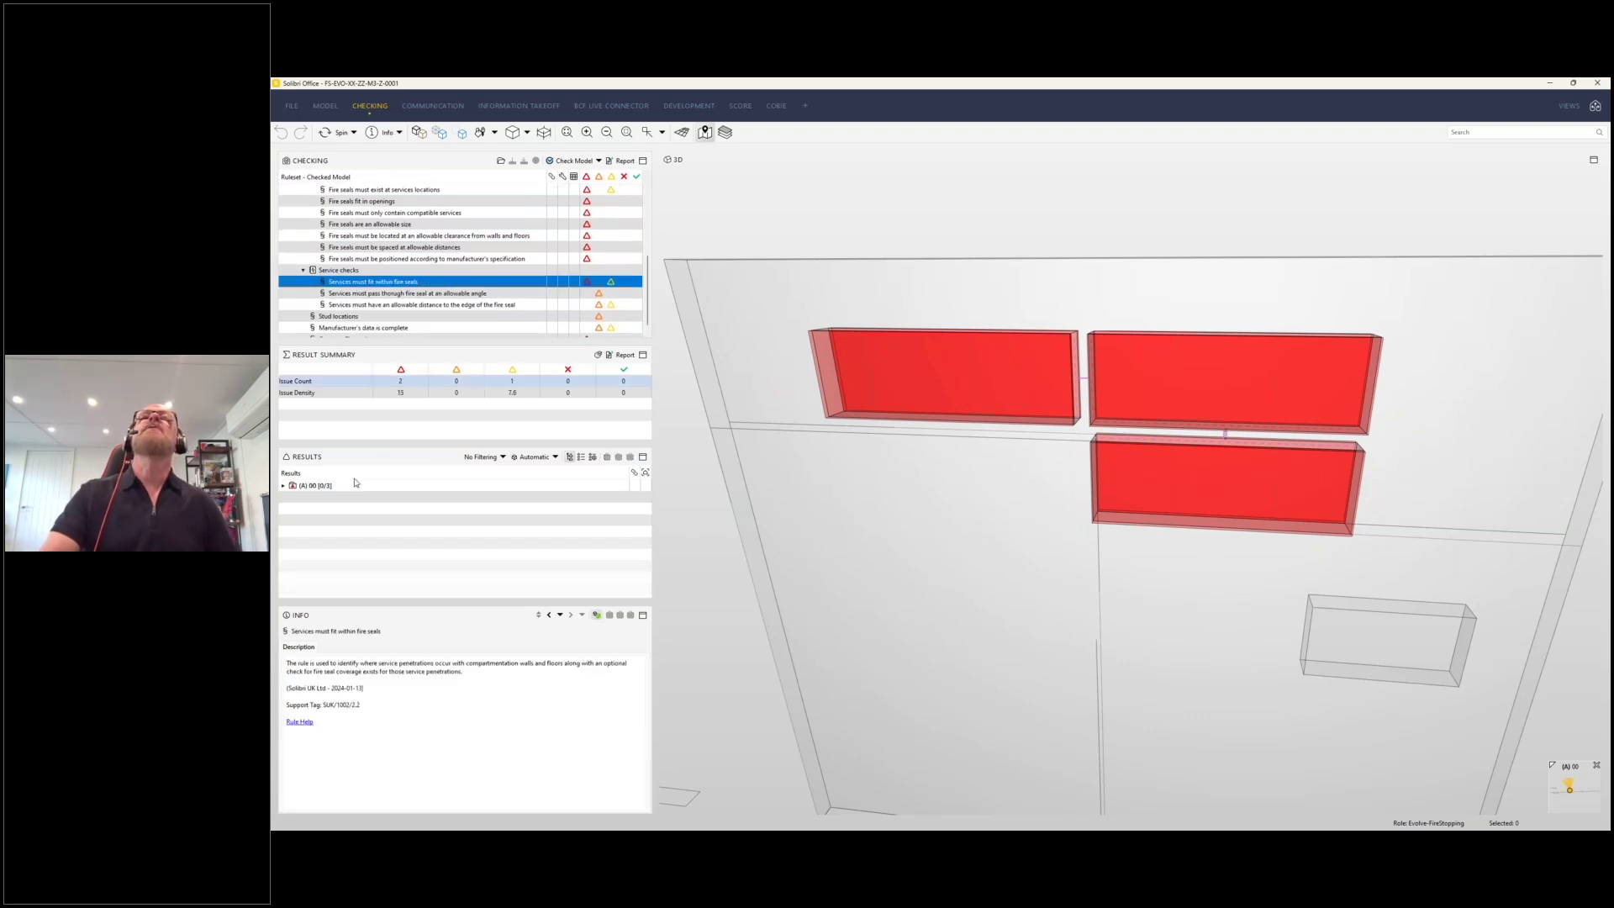
click(311, 488)
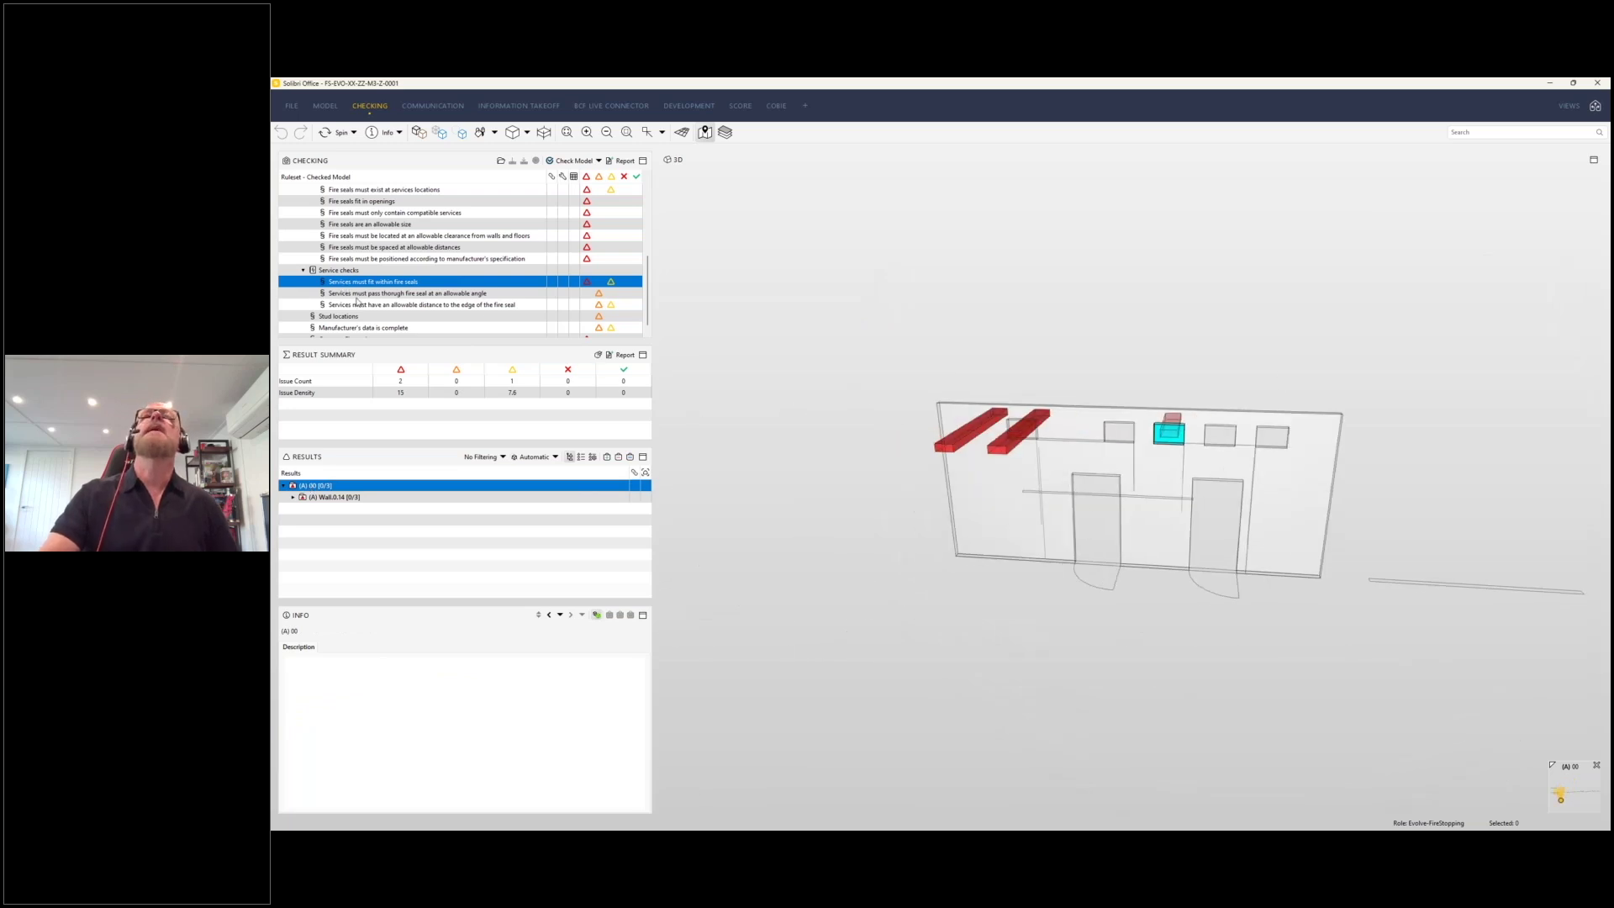
Select the rule "Services must pass through fire seal at an allowable angle" and inspect its non-perpendicular service system results in 3D.
click(356, 295)
click(328, 488)
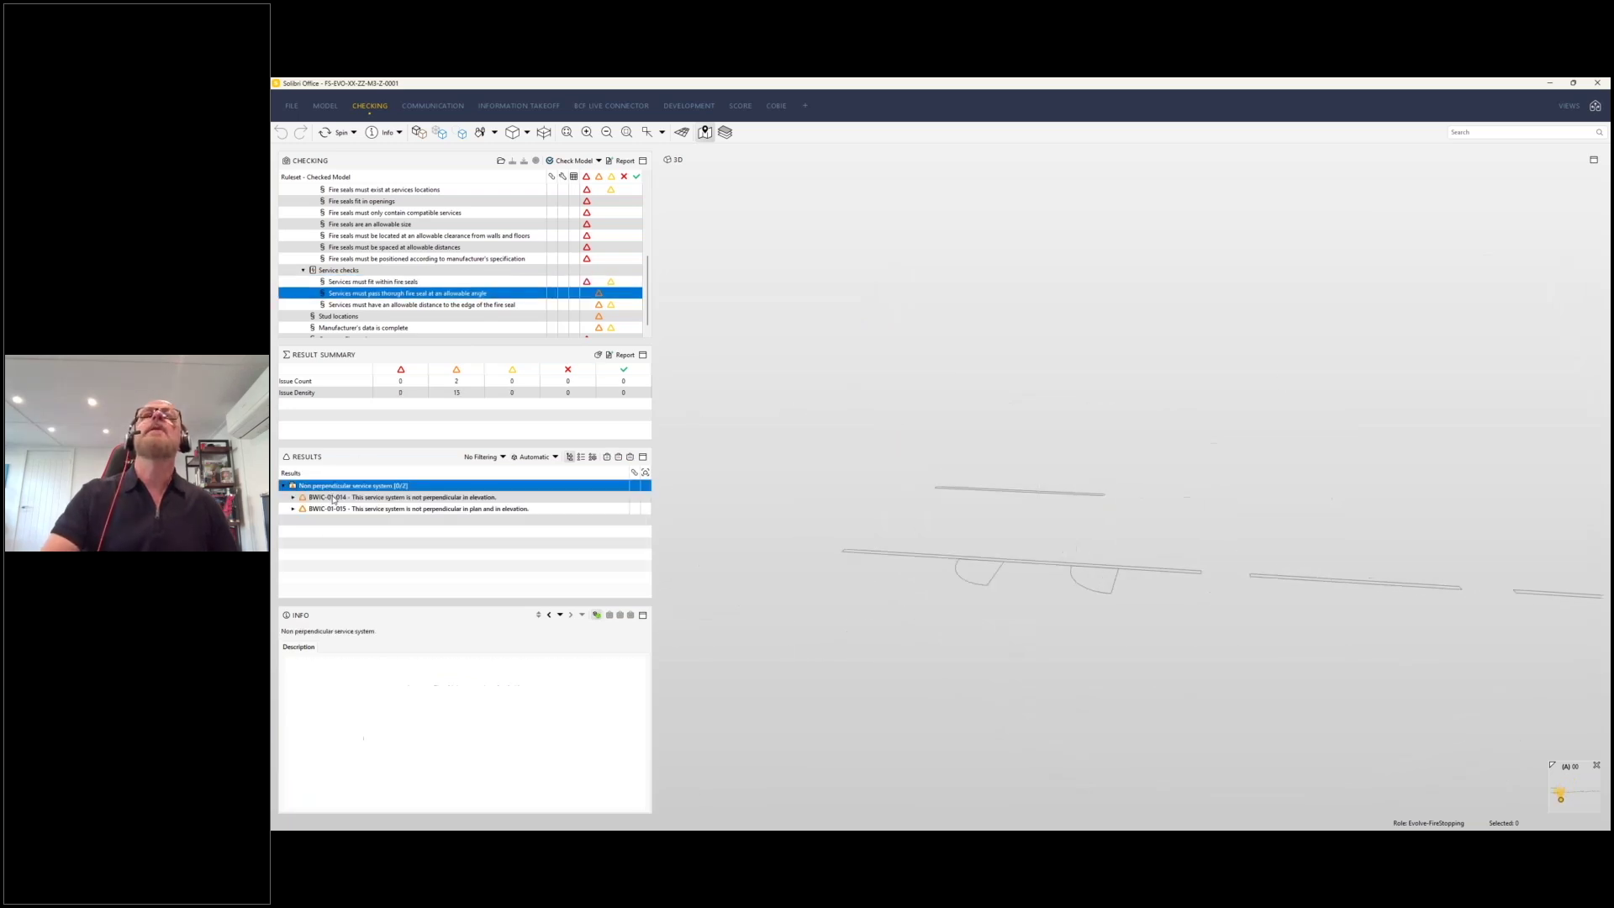
drag(1103, 501, 1083, 360)
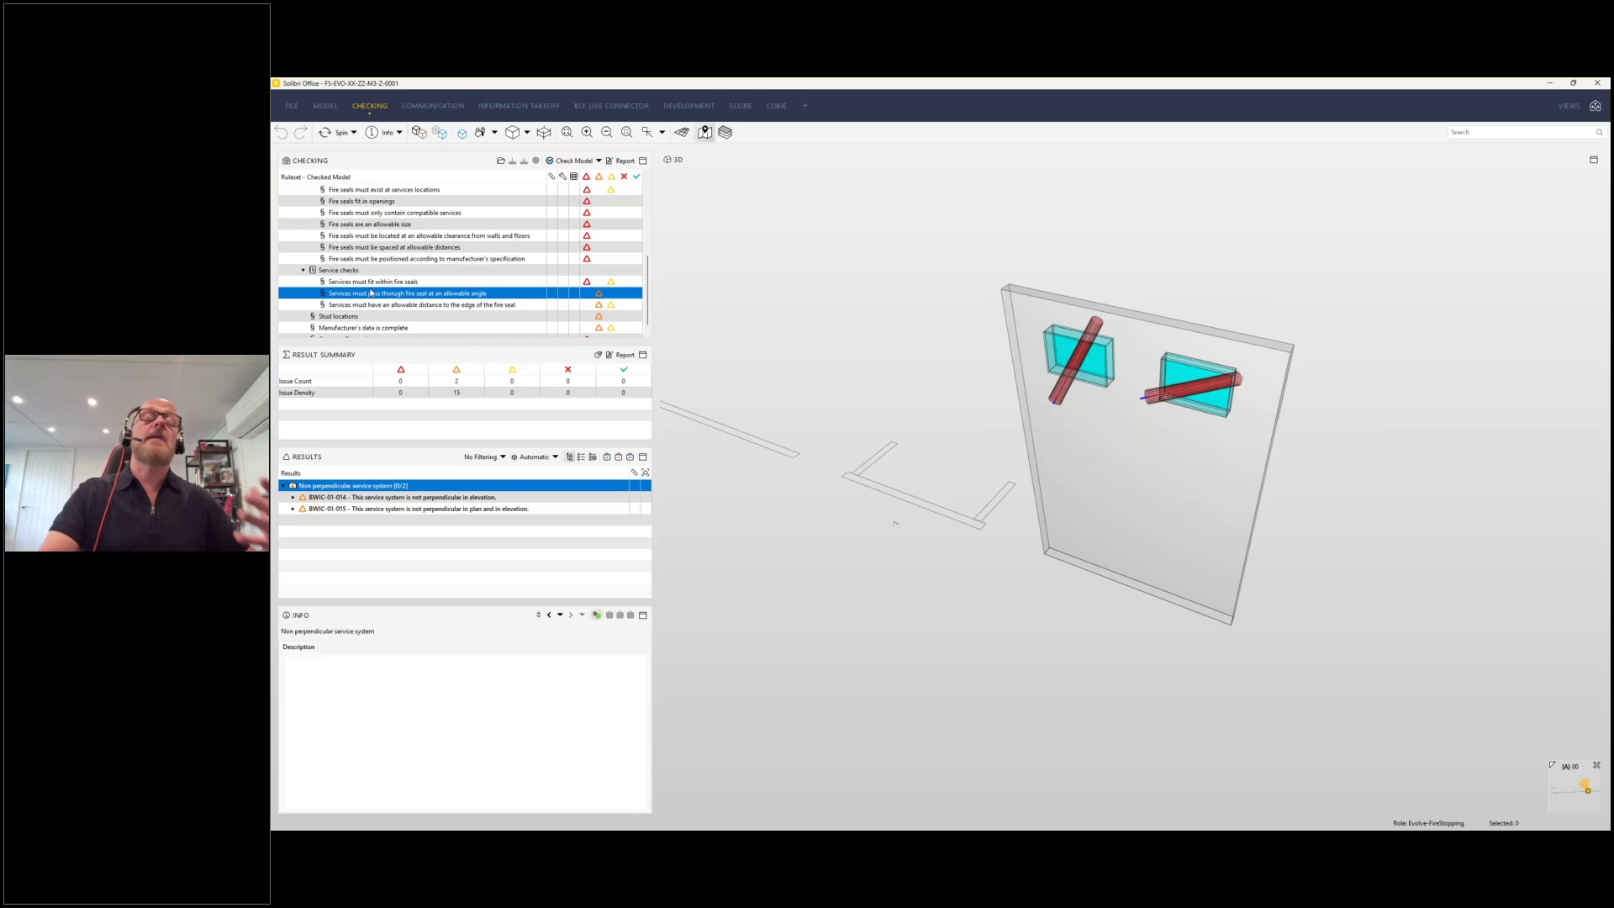
Select the rule "Manufacturer's data is complete" and expand the BWIC-01-009 result to open its issue.
scroll(380, 284, down, 1)
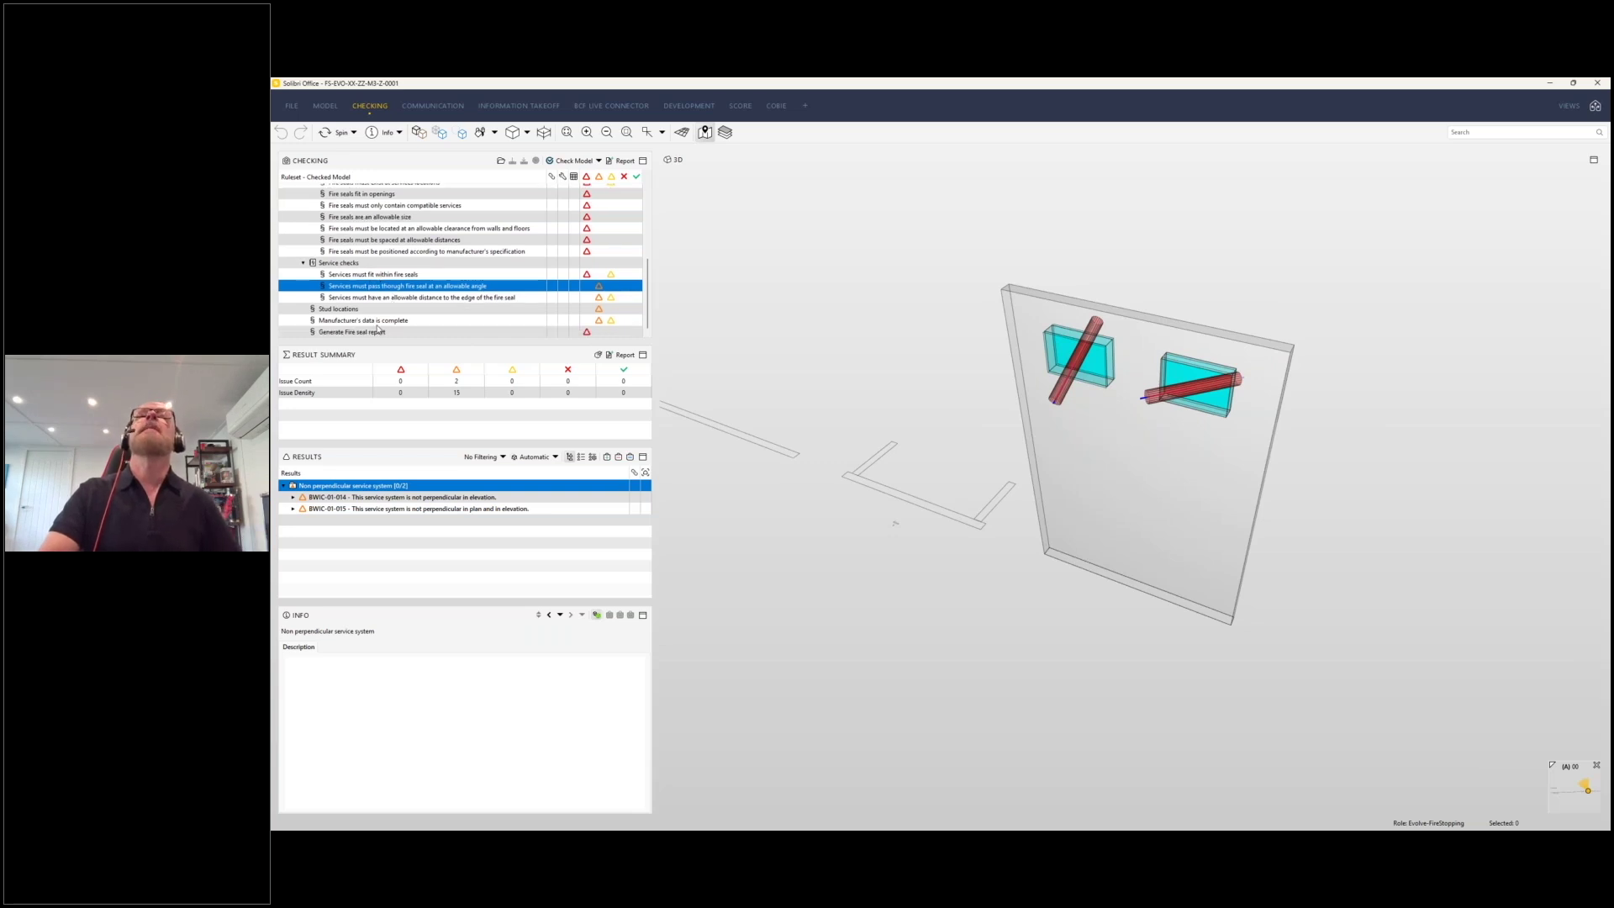
click(378, 323)
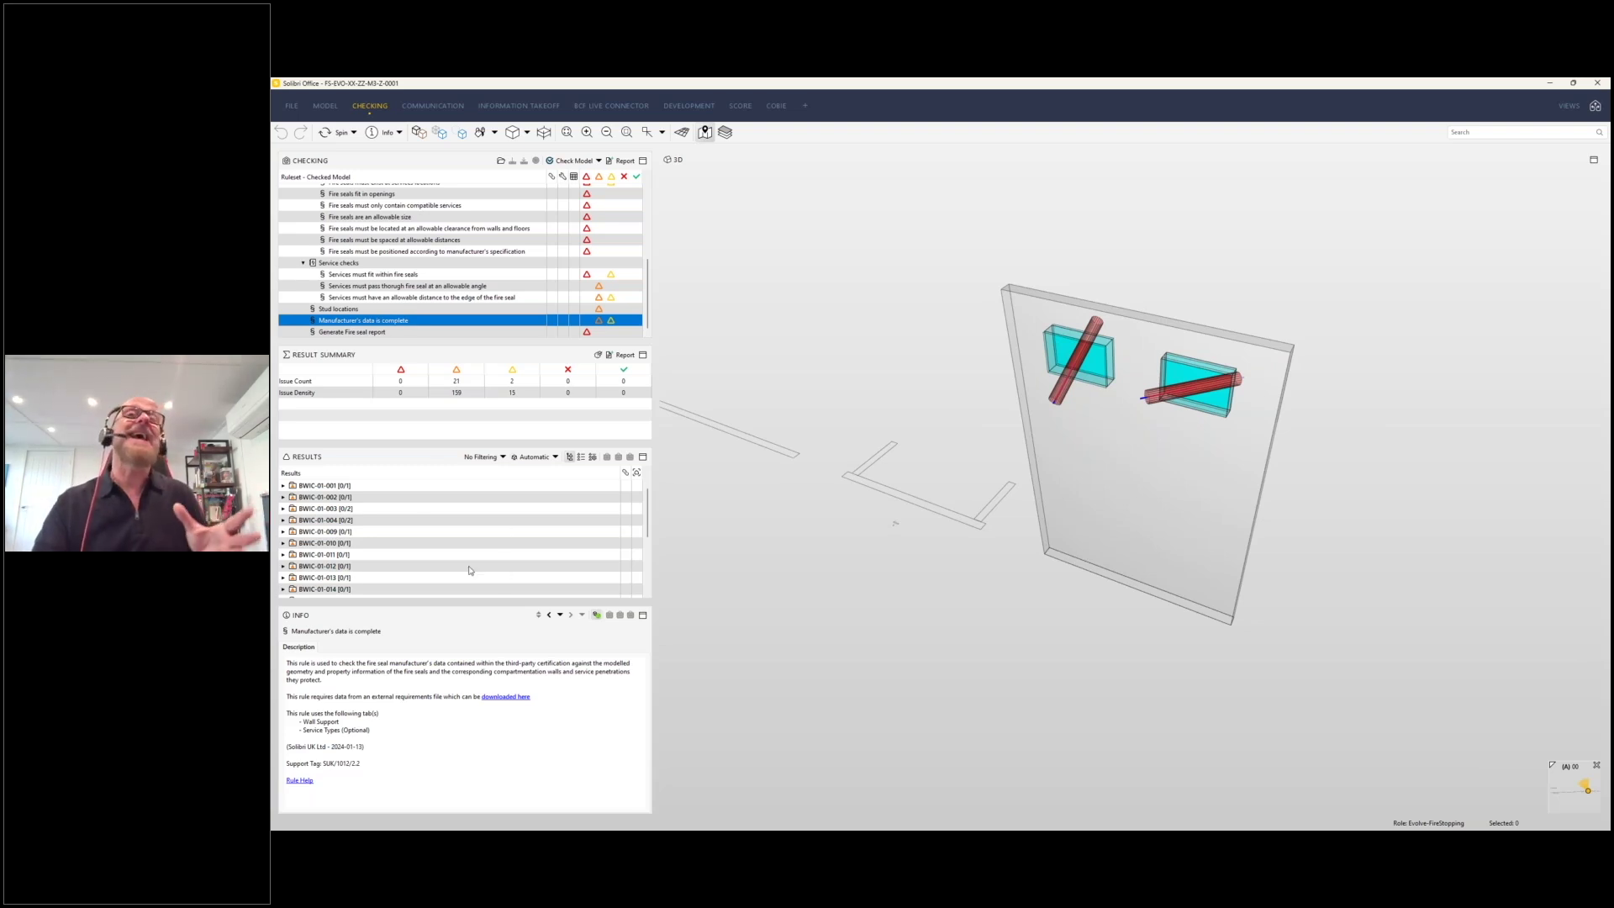
click(283, 531)
click(333, 544)
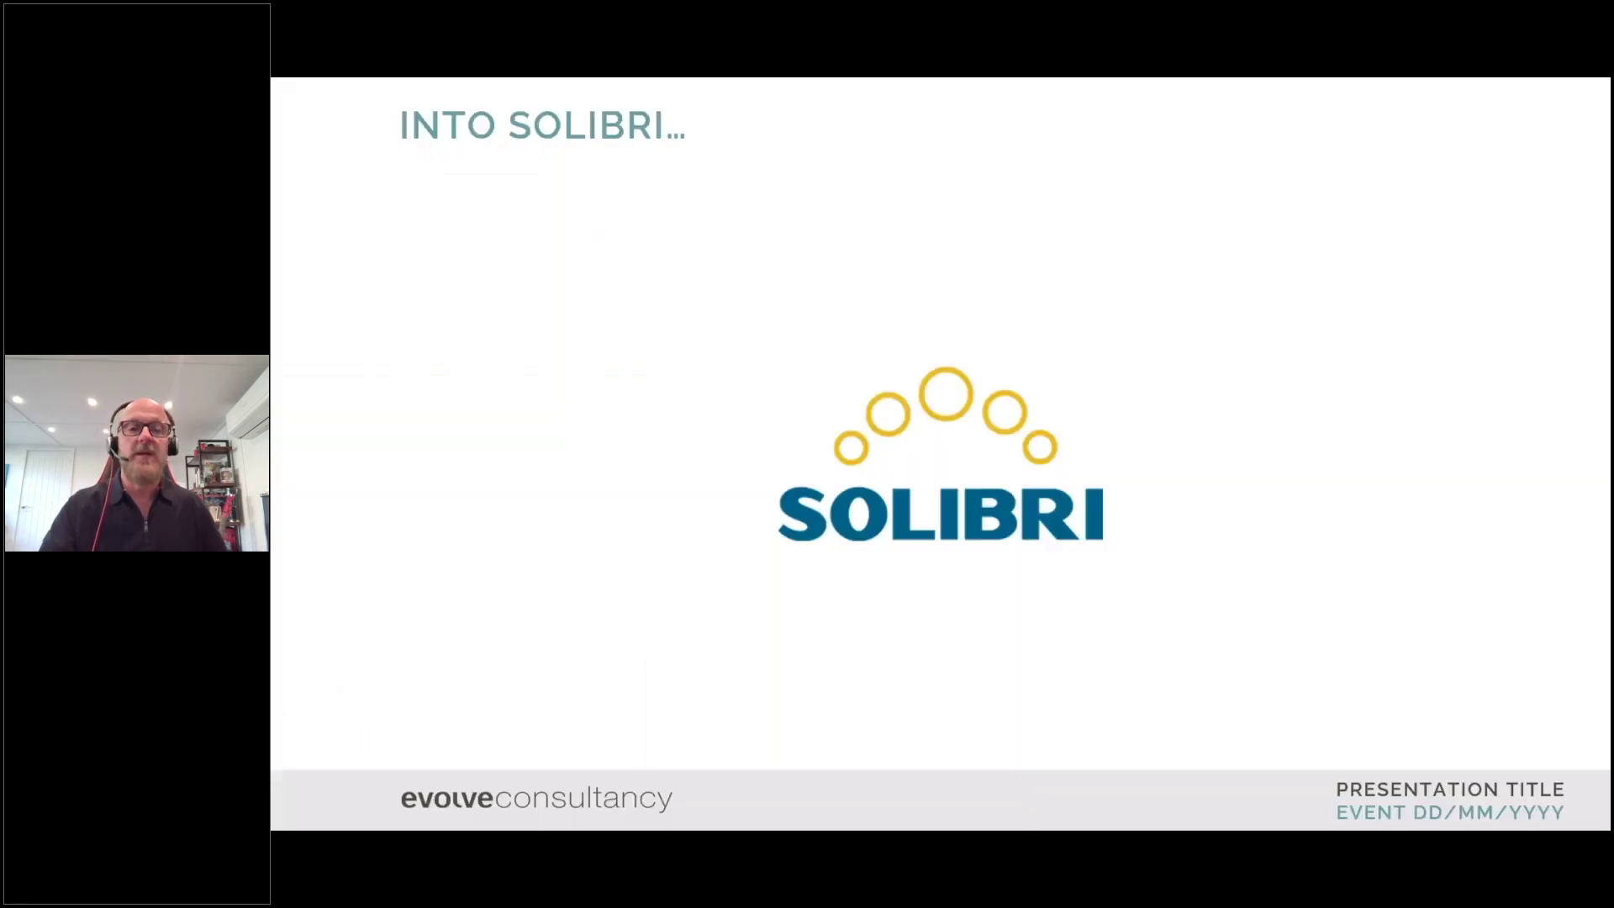
key(Right)
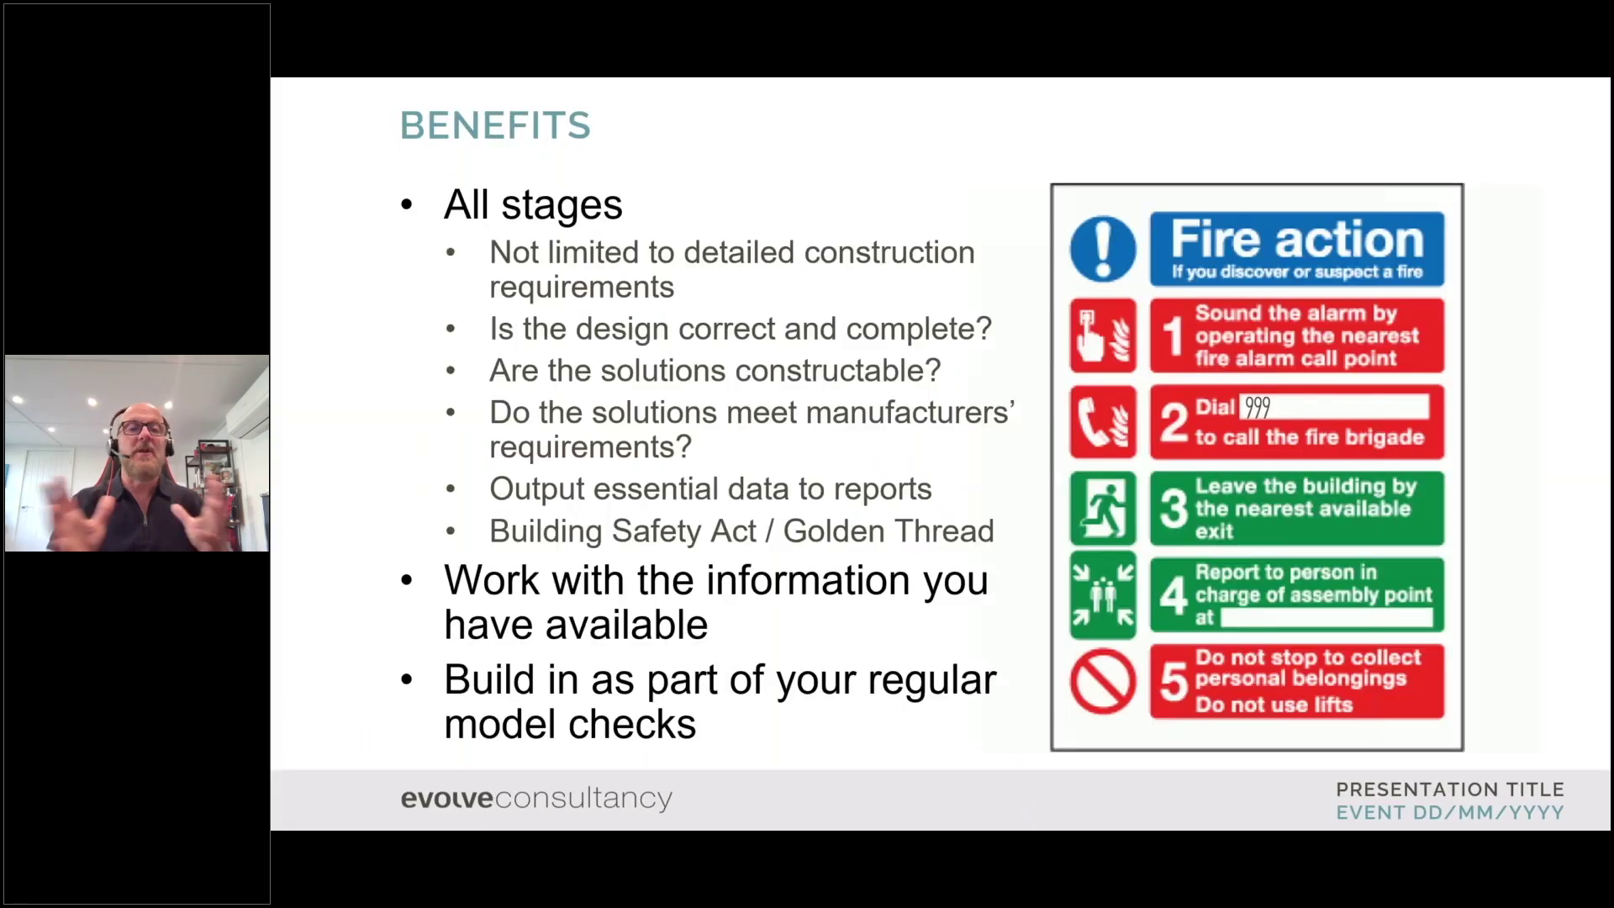